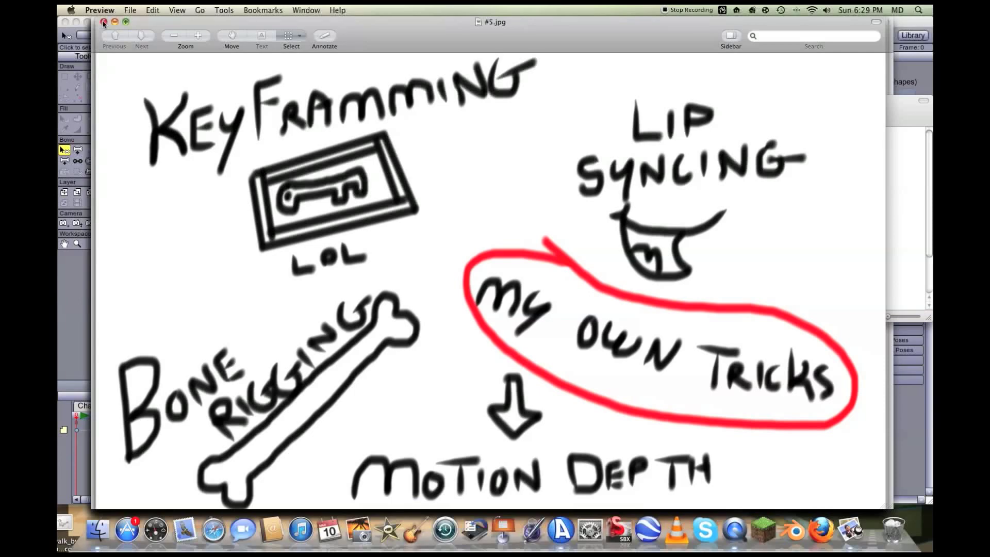
# Step: Go through the lesson pictures #5.jpg to #13.jpg, closing each picture window and the pics folder window
pyautogui.click(104, 22)
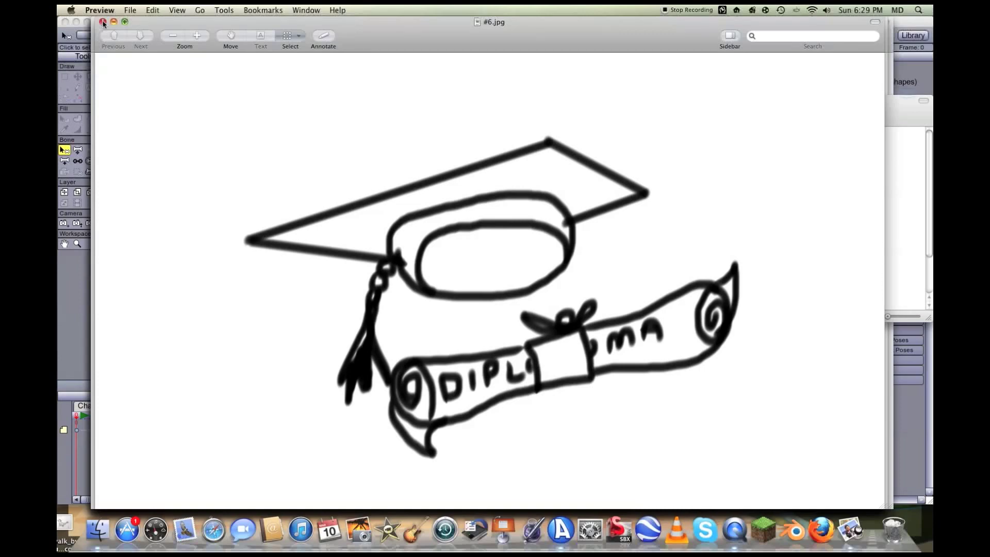
pyautogui.click(103, 22)
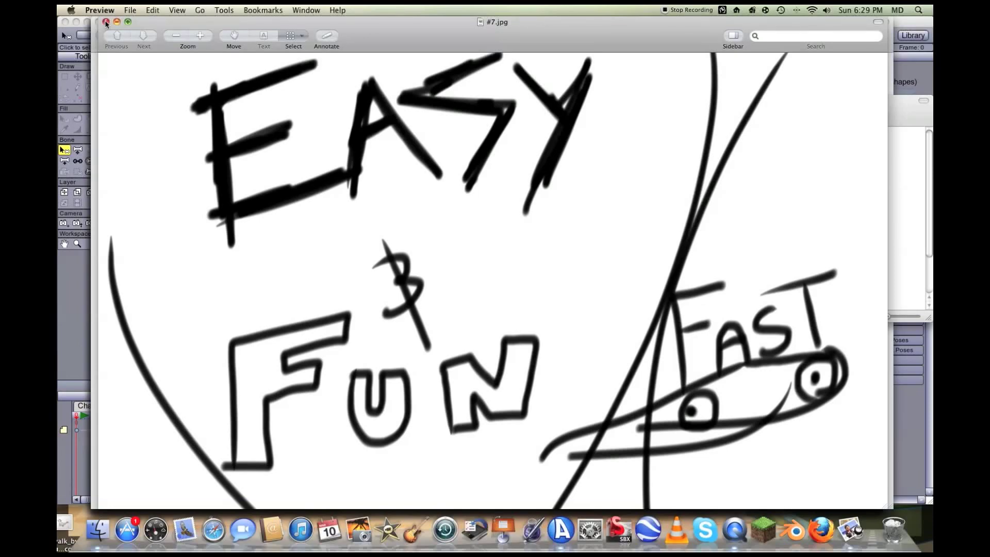
pyautogui.click(106, 22)
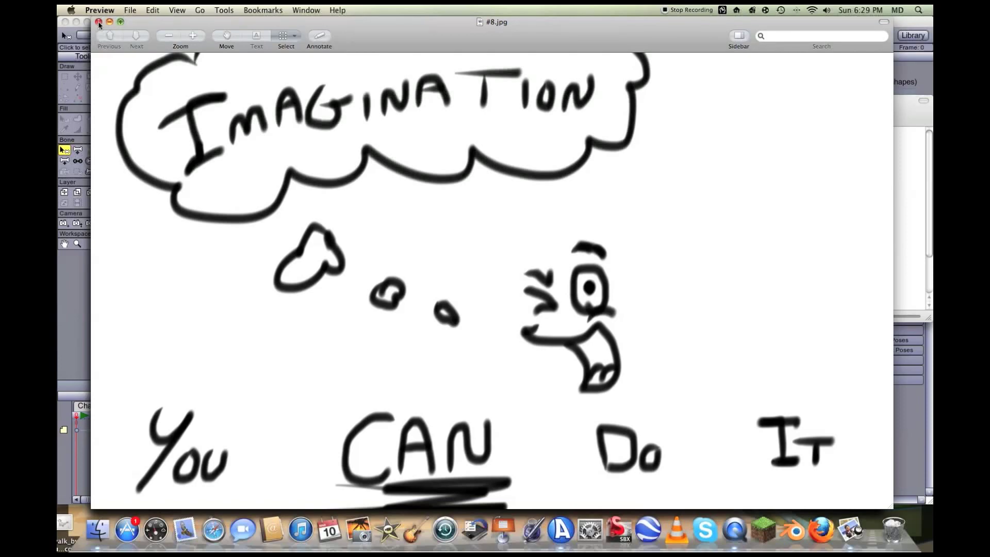
pyautogui.click(99, 24)
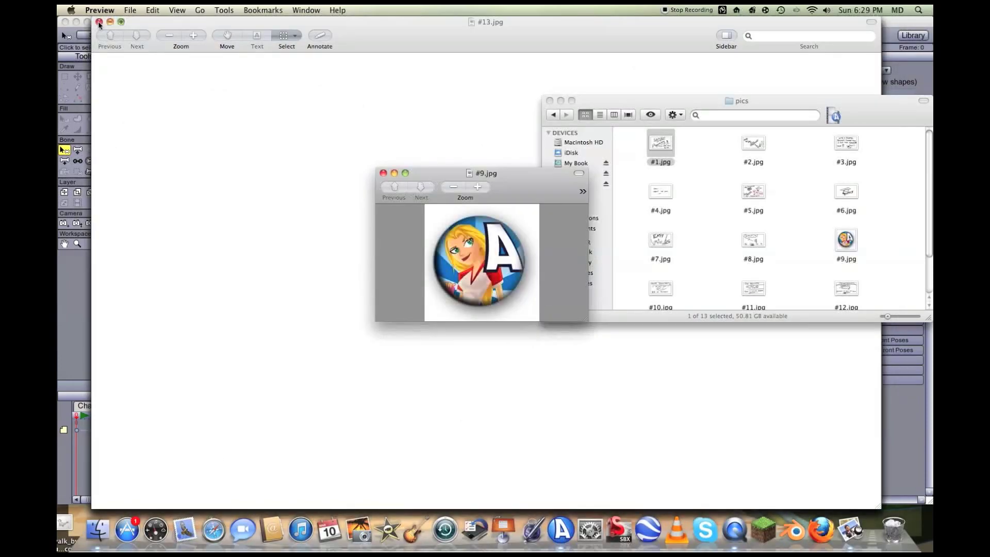
pyautogui.click(551, 100)
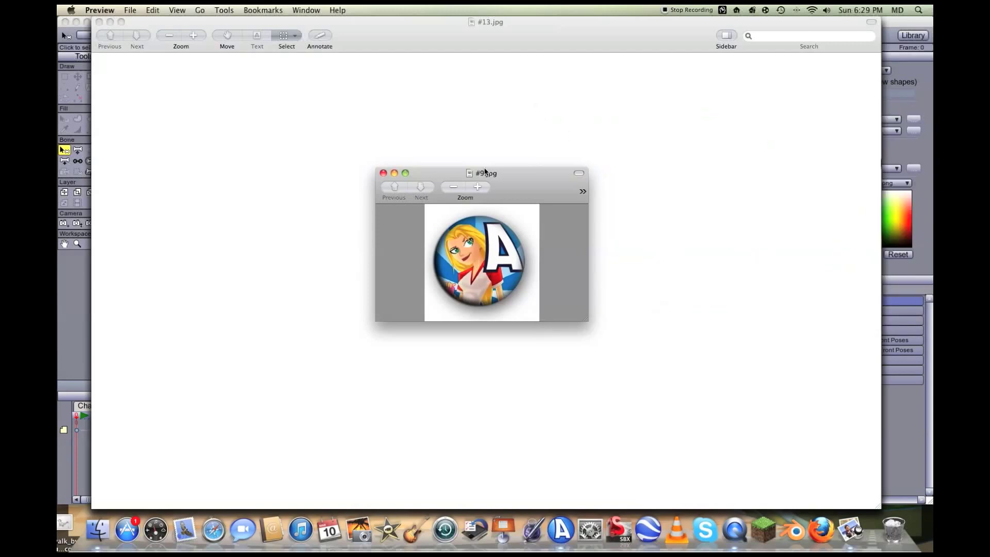
pyautogui.click(383, 173)
pyautogui.click(99, 22)
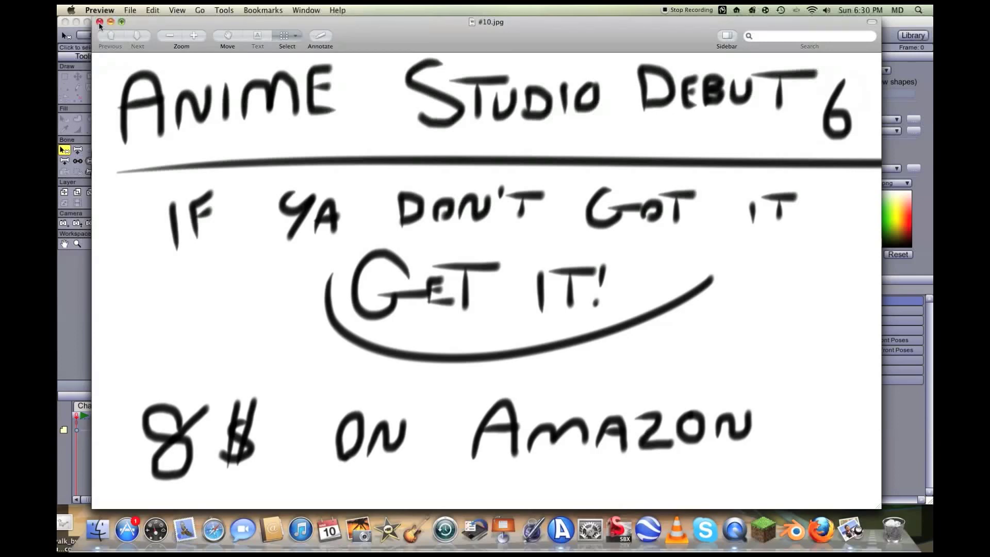
pyautogui.press('Right')
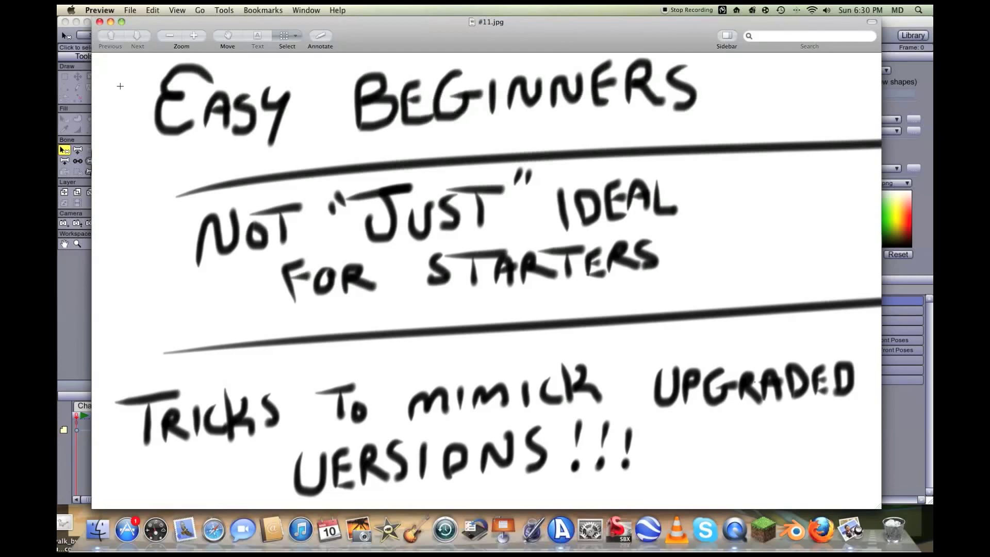
pyautogui.click(99, 22)
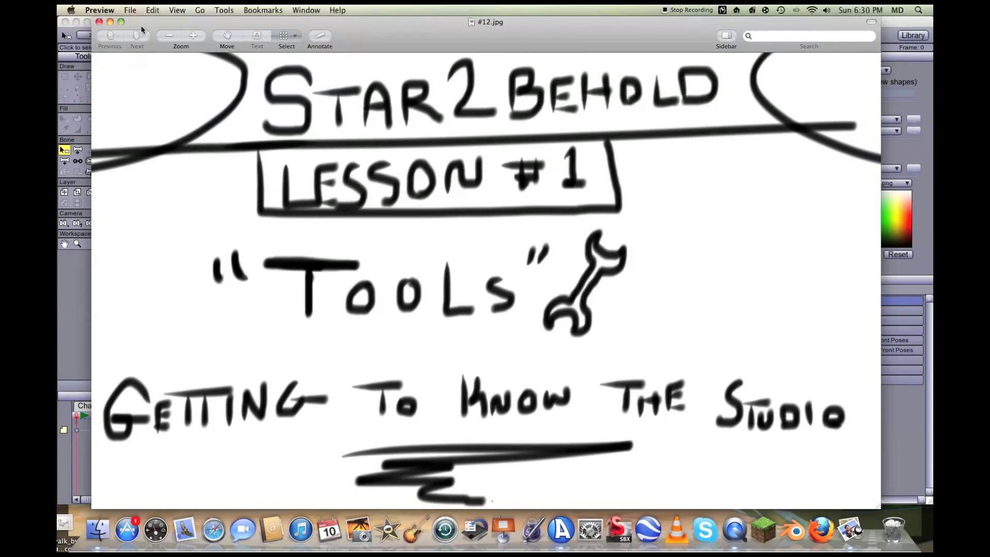
pyautogui.click(99, 22)
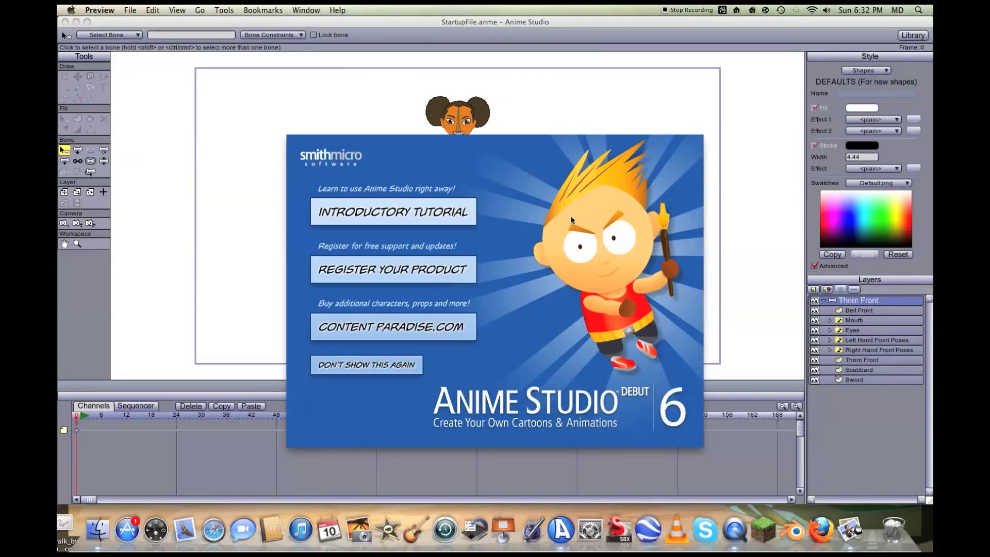
# Step: Switch to Anime Studio Debut, dismiss its welcome screen and enlarge the character in the workspace
pyautogui.click(572, 220)
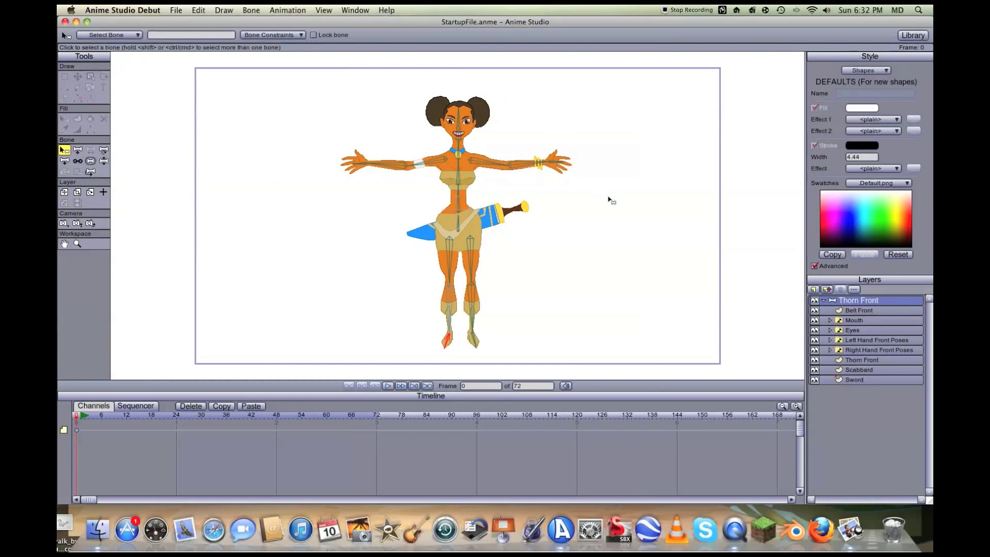
pyautogui.scroll(2, 523, 195)
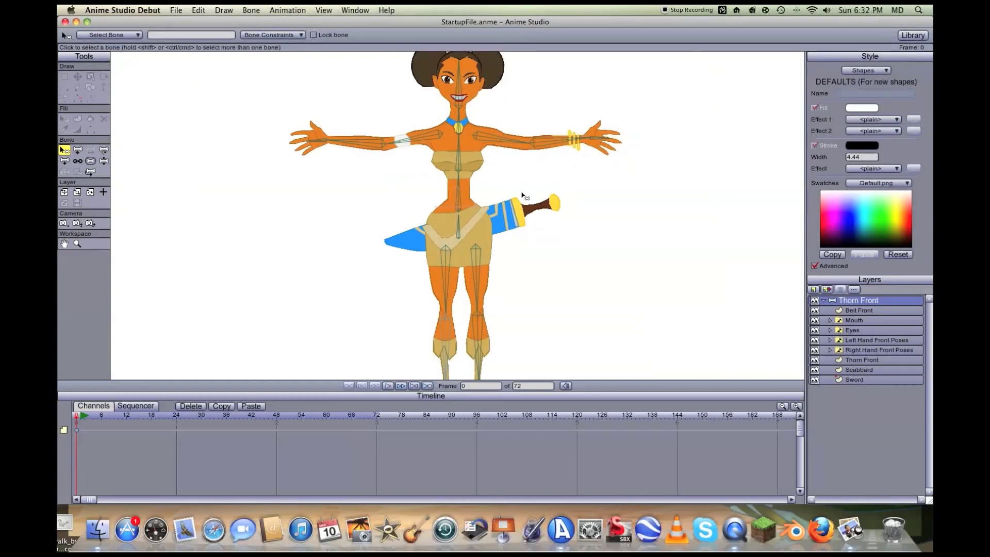
pyautogui.click(64, 244)
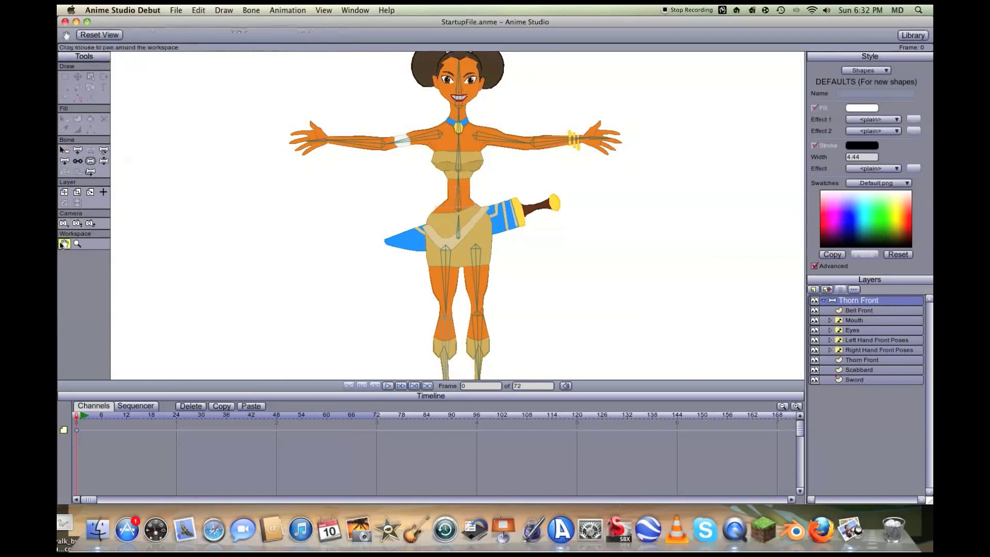
pyautogui.scroll(2, 670, 201)
pyautogui.scroll(-2, 670, 201)
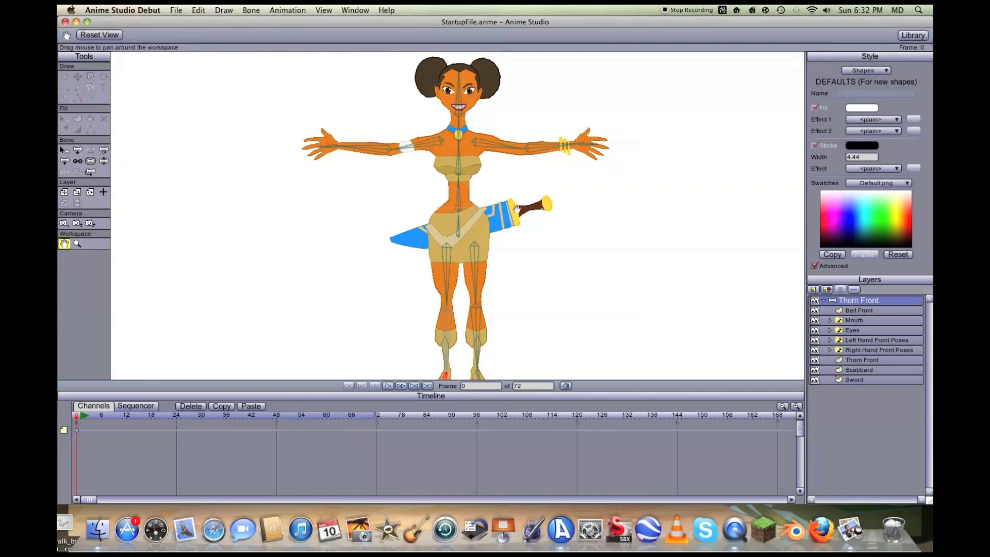
pyautogui.scroll(-2, 518, 207)
pyautogui.scroll(2, 518, 208)
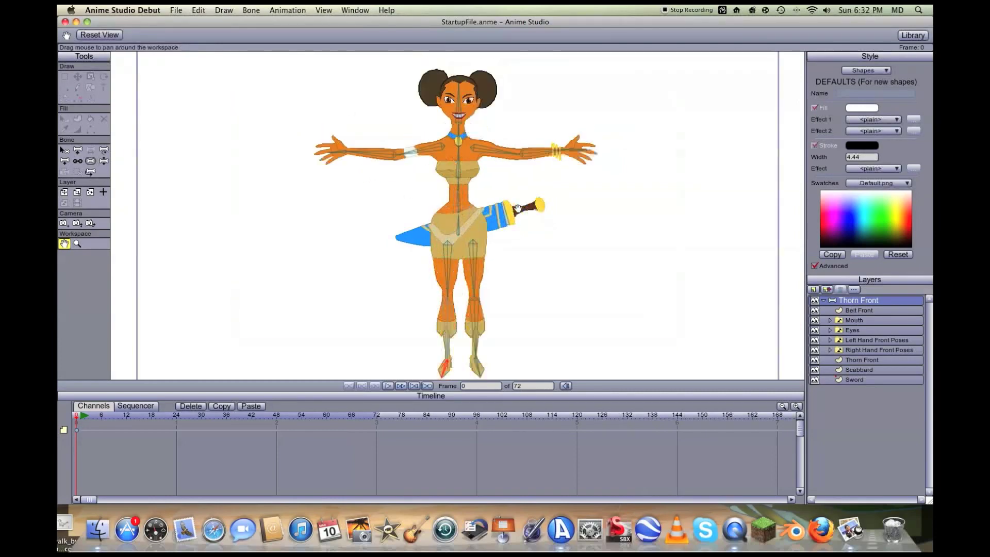
pyautogui.click(176, 8)
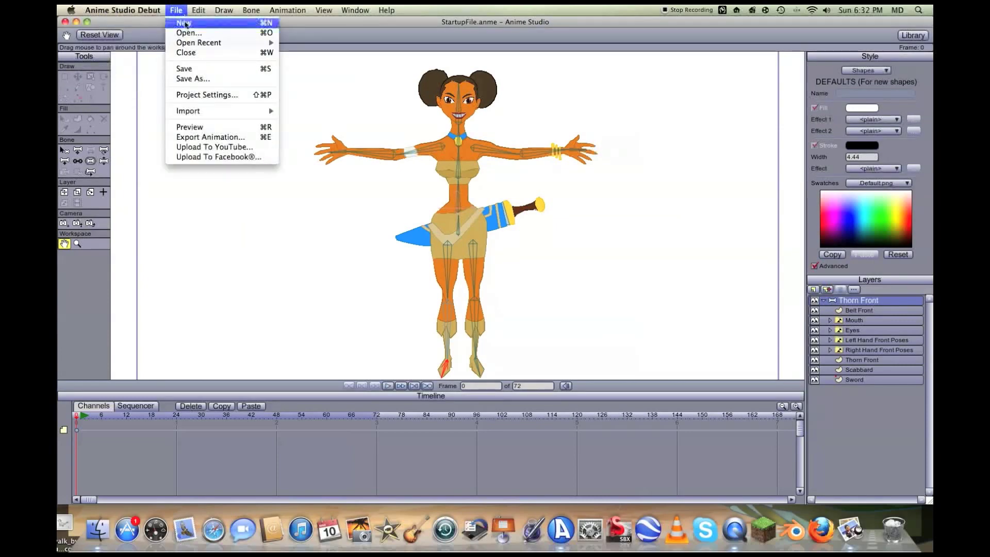
pyautogui.click(396, 150)
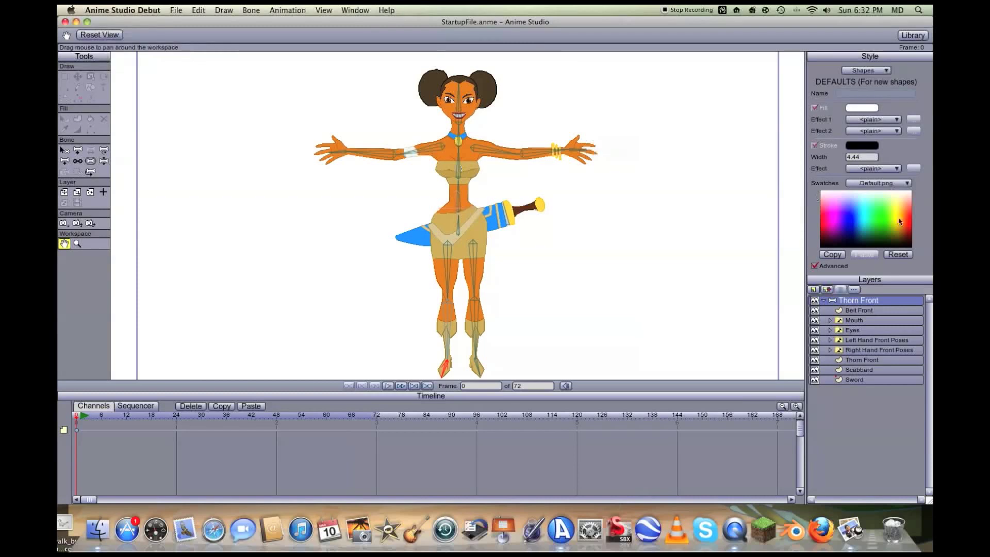
# Step: Collapse the Thorn Front bone layer and review the layer types available for a new layer
pyautogui.click(824, 300)
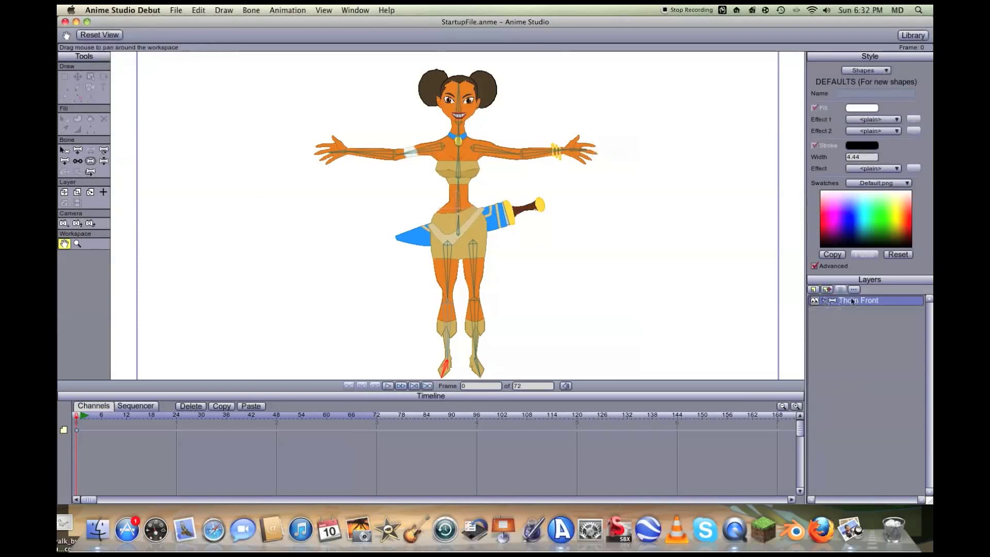
pyautogui.click(814, 292)
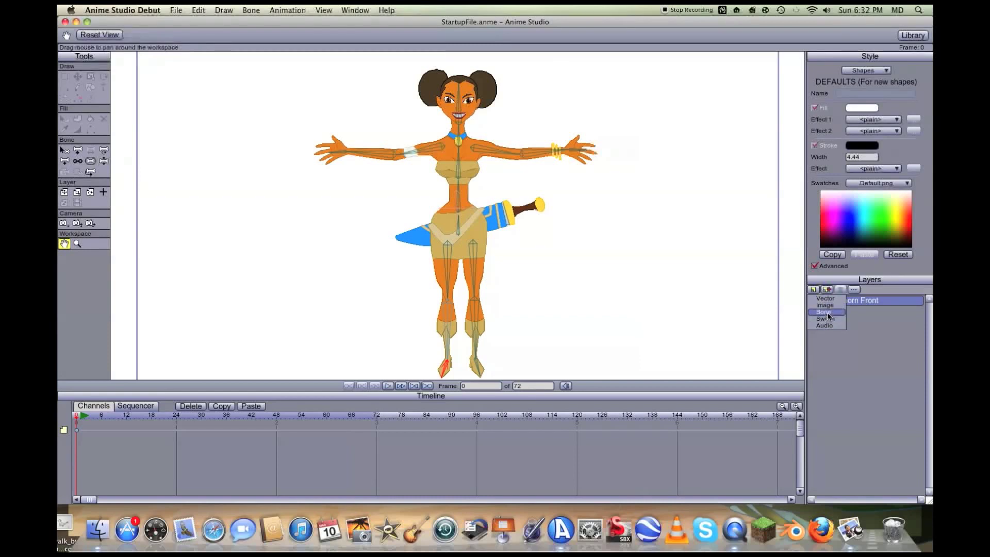
pyautogui.click(868, 316)
# Step: Look at the general layer settings of Thorn Front and leave them without applying any change
pyautogui.doubleClick(853, 303)
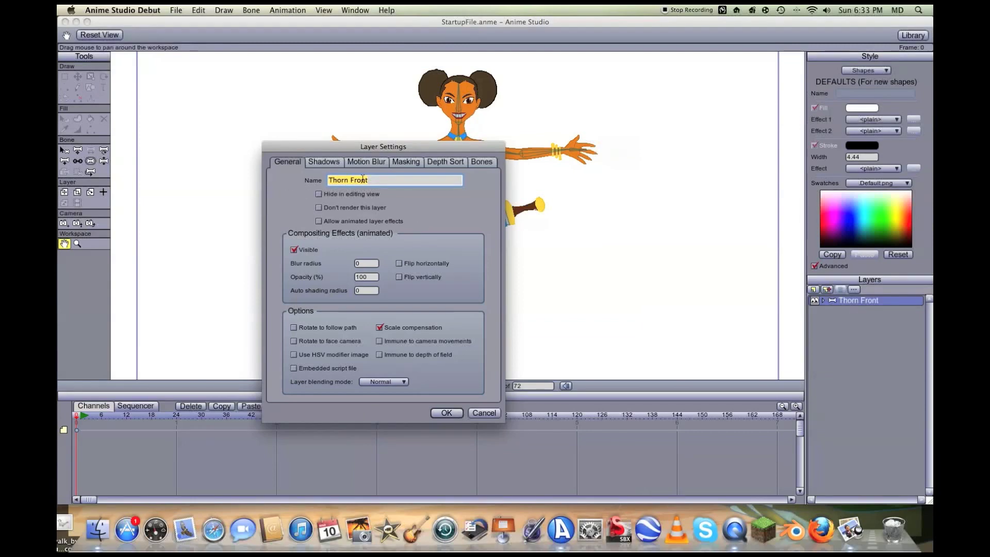
pyautogui.click(394, 181)
pyautogui.click(485, 413)
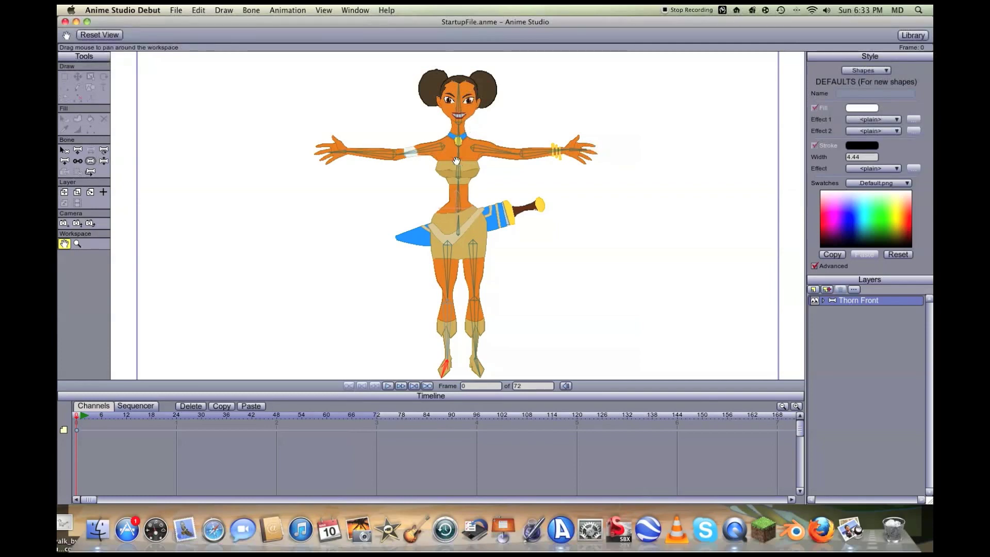
# Step: Try moving the bones of the character's outstretched arm with the white armband using the Manipulate Bones tool
pyautogui.click(104, 161)
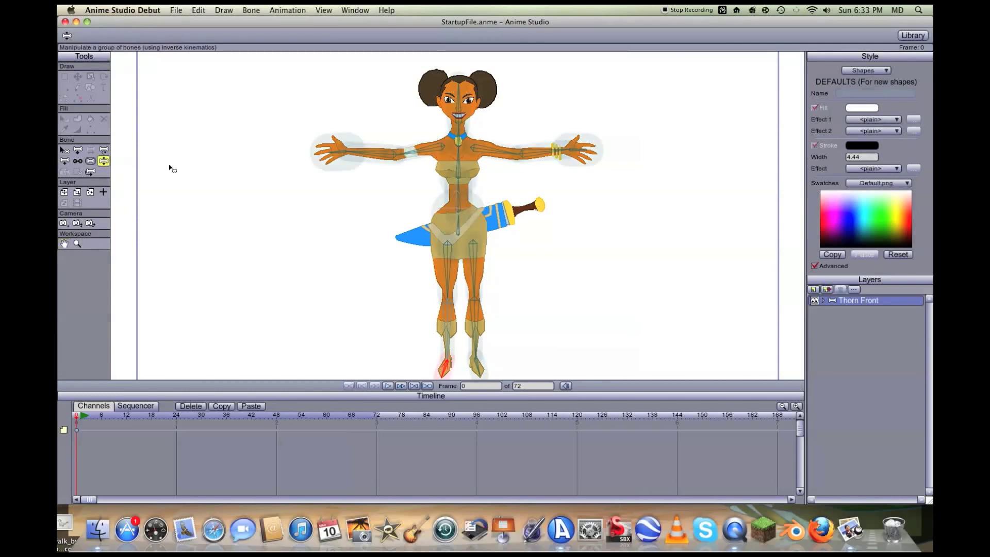
pyautogui.click(338, 158)
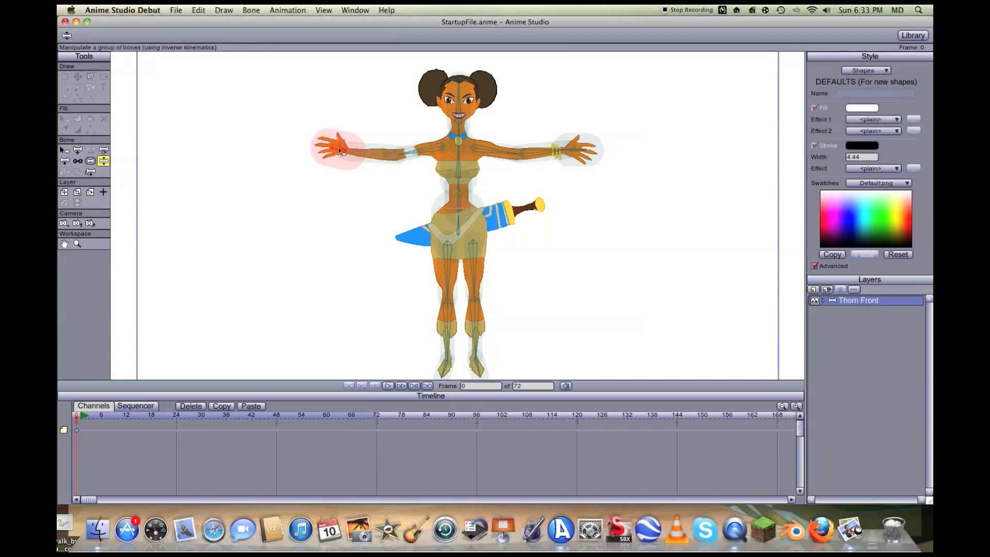
pyautogui.moveTo(359, 151); pyautogui.dragTo(277, 148)
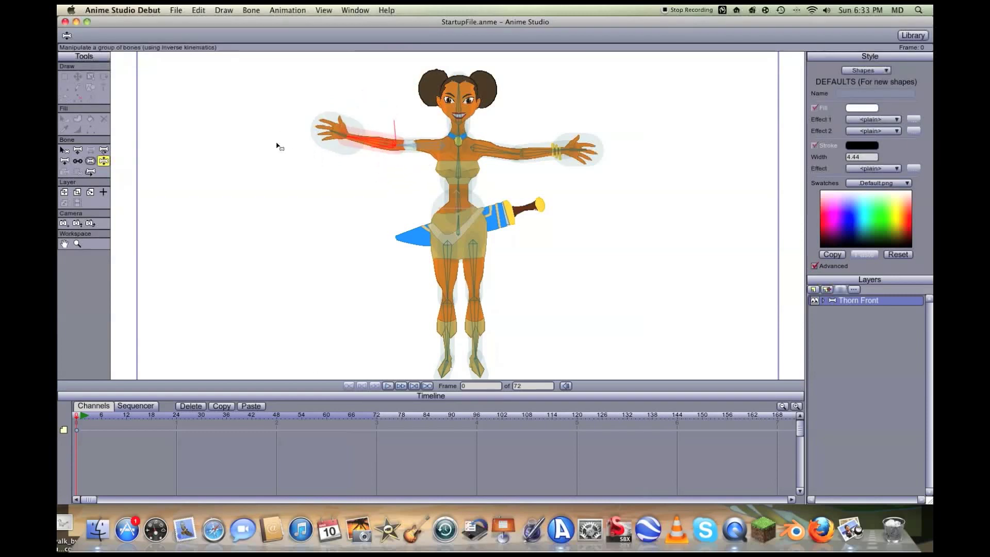
pyautogui.click(64, 244)
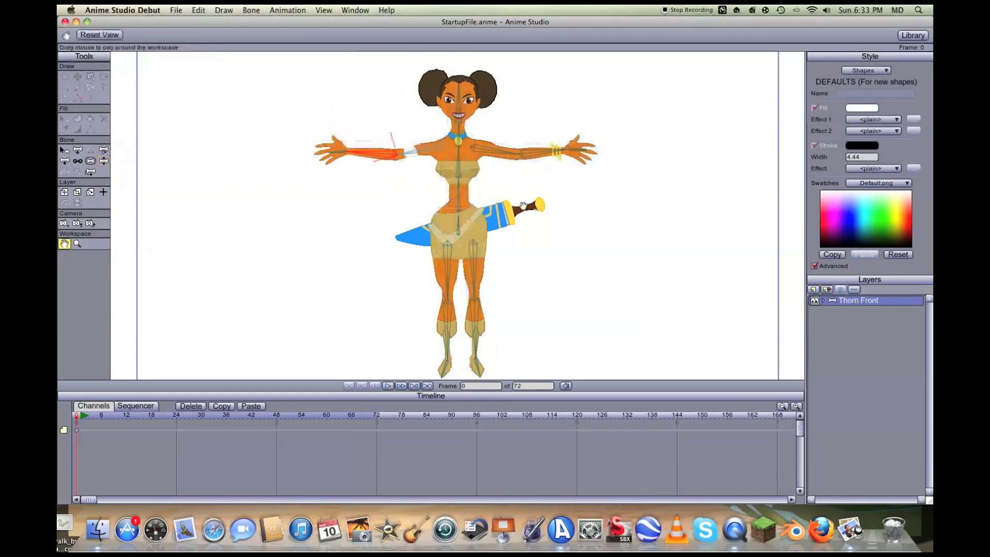
# Step: Inspect the Belt Front vector layer inside the Thorn Front bone layer and collapse the group
pyautogui.click(824, 301)
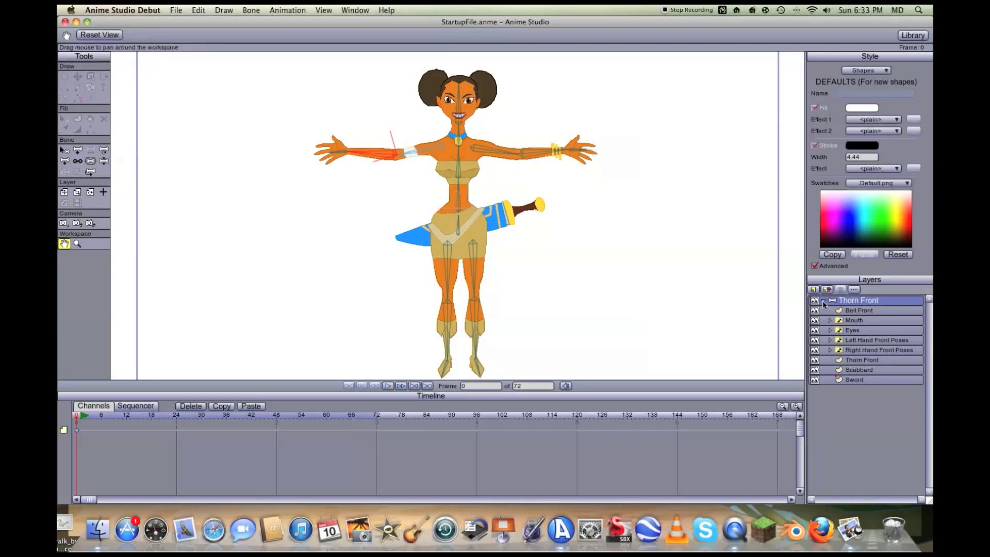
pyautogui.click(858, 311)
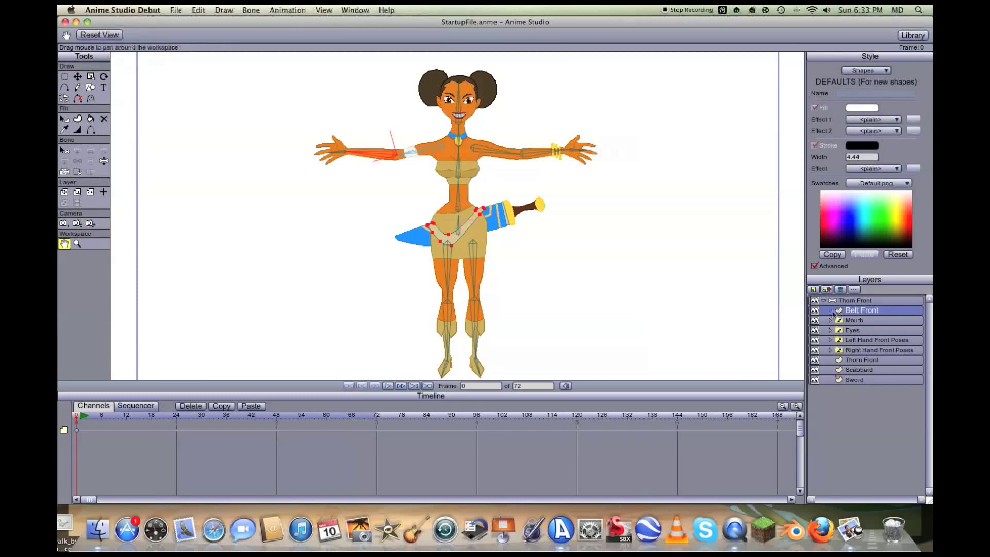
pyautogui.click(824, 301)
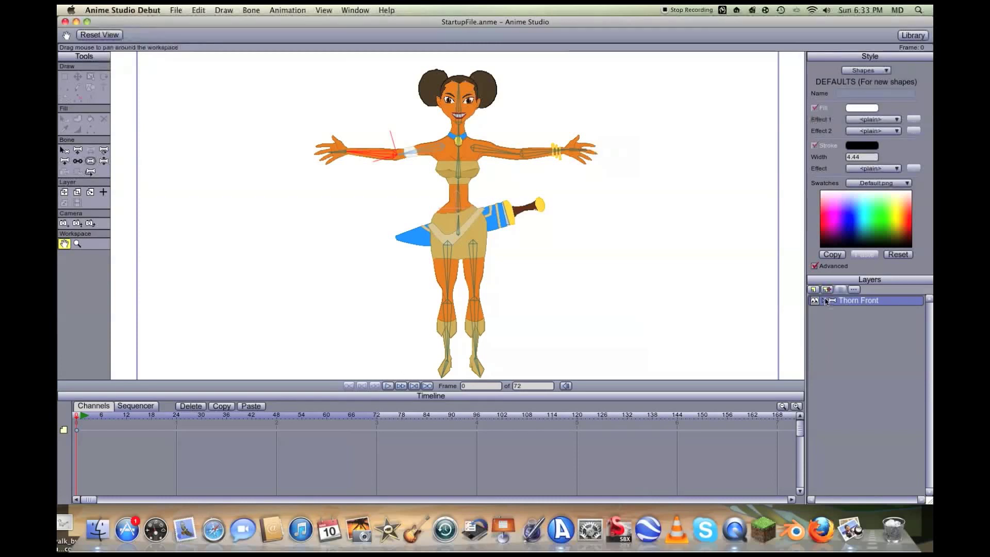
# Step: Add a new vector layer above Thorn Front and name it circle
pyautogui.click(815, 290)
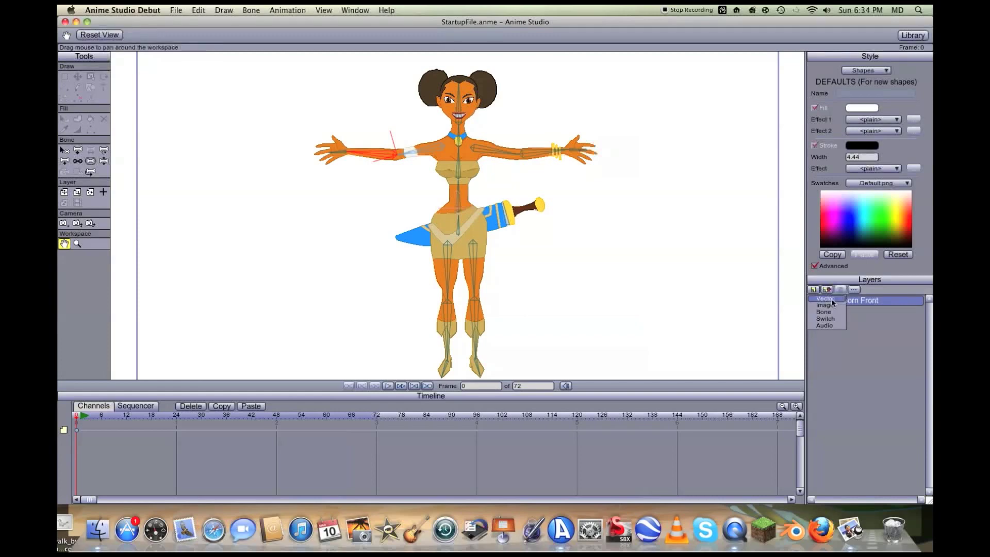
pyautogui.click(832, 299)
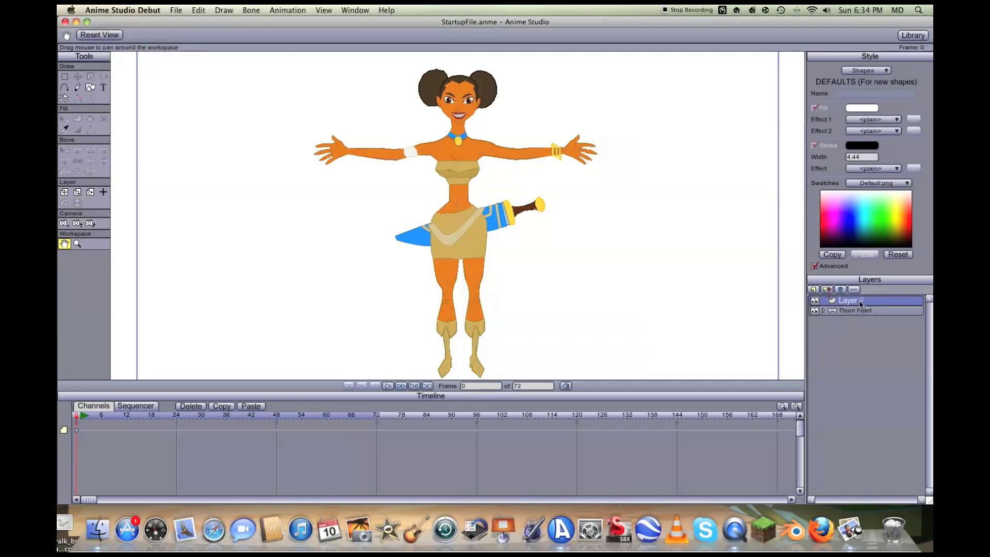
pyautogui.doubleClick(856, 300)
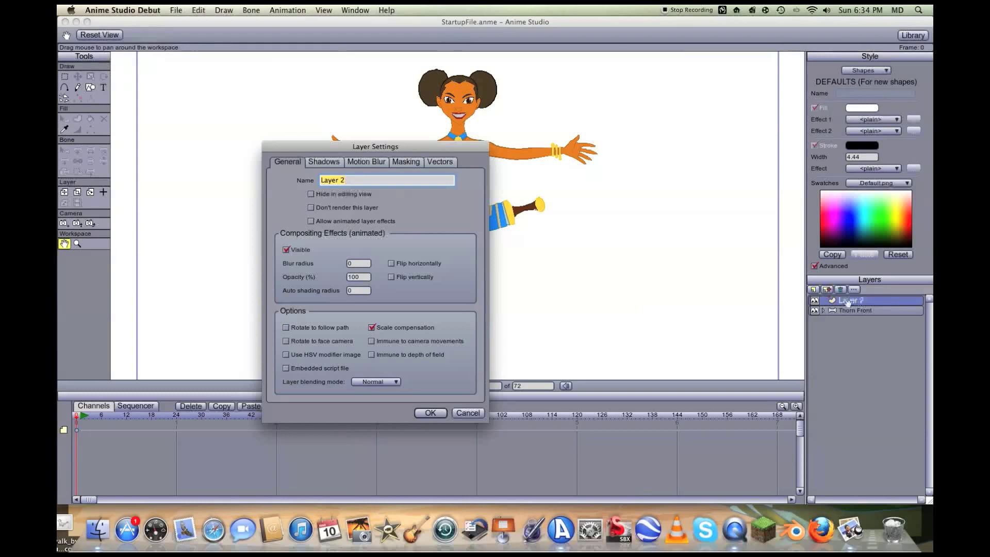
pyautogui.press('BackSpace')
pyautogui.write('circle')
pyautogui.press('Return')
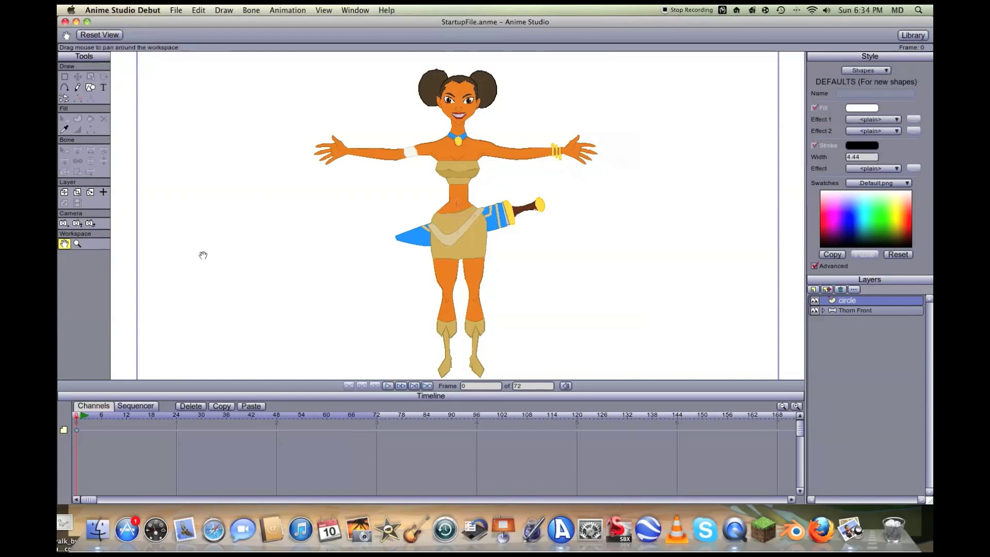
# Step: Enable Auto-stroke for the Freehand tool, draw a closed circle beside the character's legs and deselect it
pyautogui.click(76, 91)
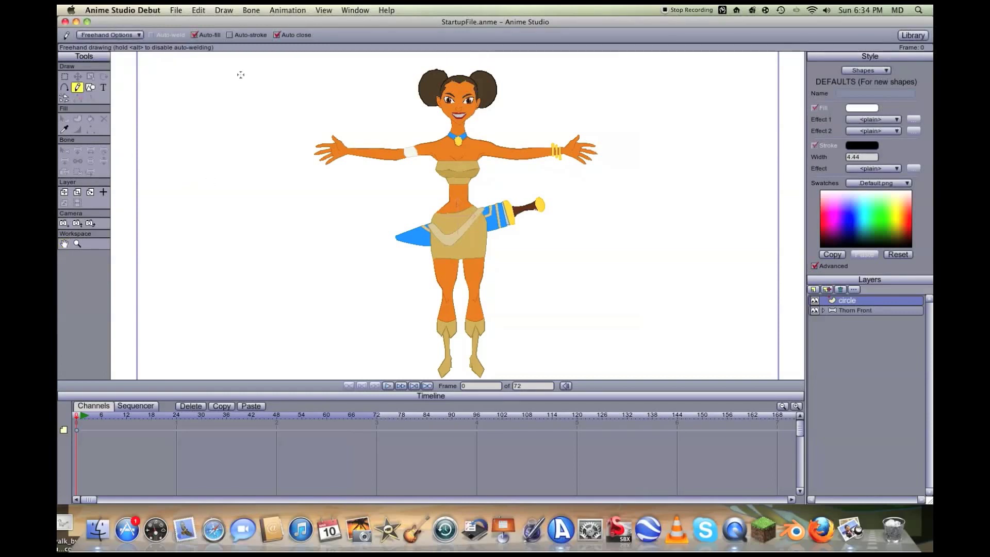
pyautogui.click(230, 35)
pyautogui.moveTo(336, 192)
pyautogui.mouseDown()
pyautogui.moveTo(282, 213)
pyautogui.moveTo(269, 242)
pyautogui.moveTo(281, 301)
pyautogui.moveTo(317, 320)
pyautogui.moveTo(358, 321)
pyautogui.moveTo(387, 303)
pyautogui.moveTo(386, 231)
pyautogui.moveTo(351, 192)
pyautogui.mouseUp()
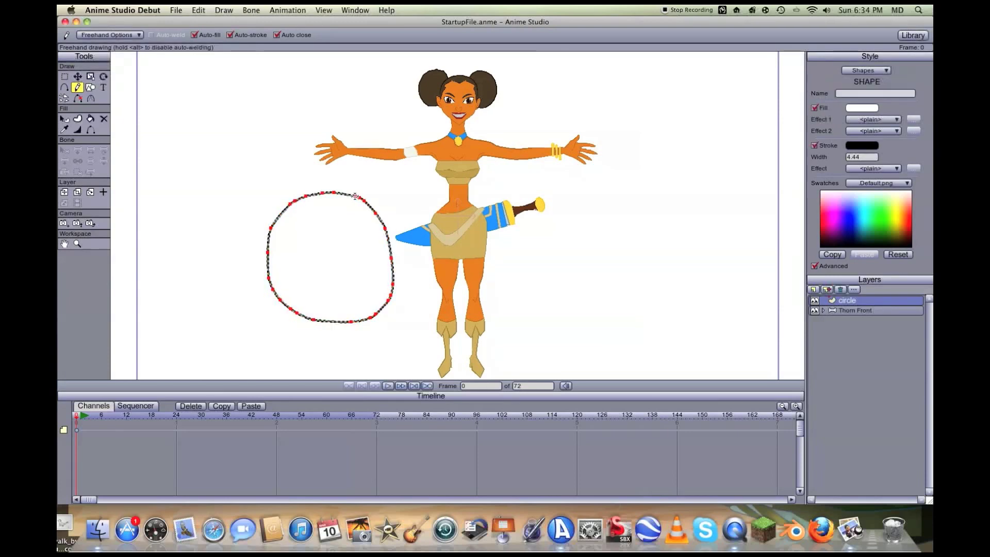
pyautogui.click(444, 228)
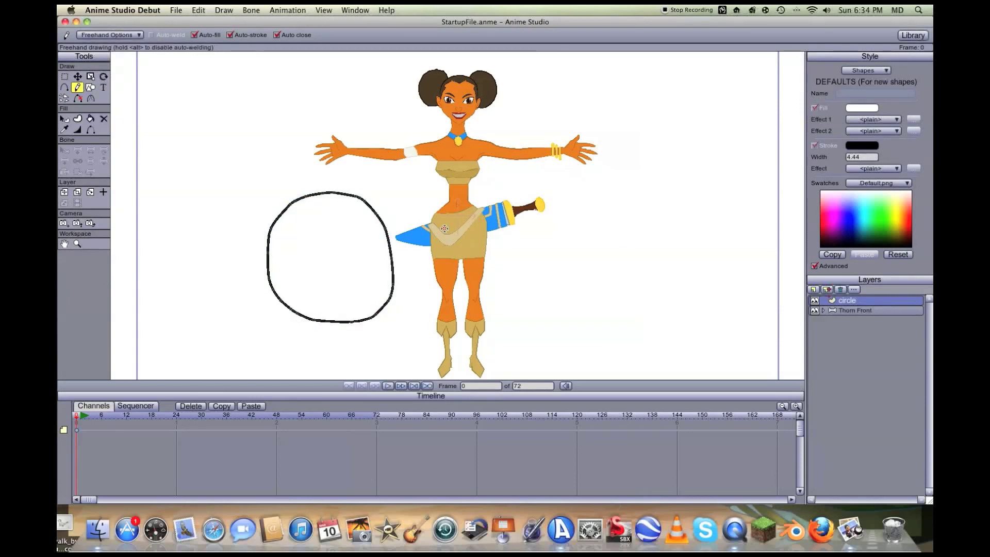
# Step: Move the freehand circle farther away from the character with Translate Points
pyautogui.press('d')
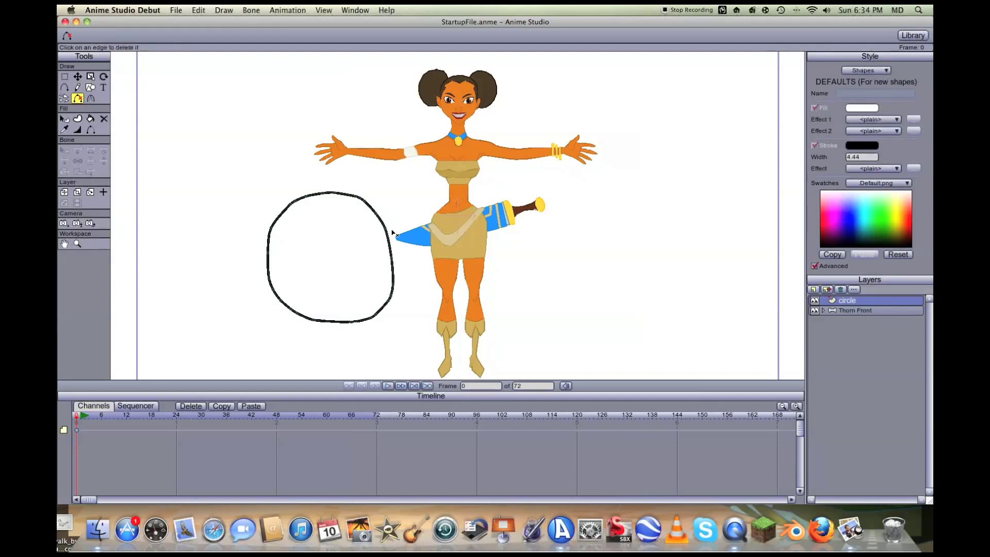
pyautogui.press('t')
pyautogui.moveTo(376, 222); pyautogui.dragTo(320, 228)
pyautogui.click(363, 234)
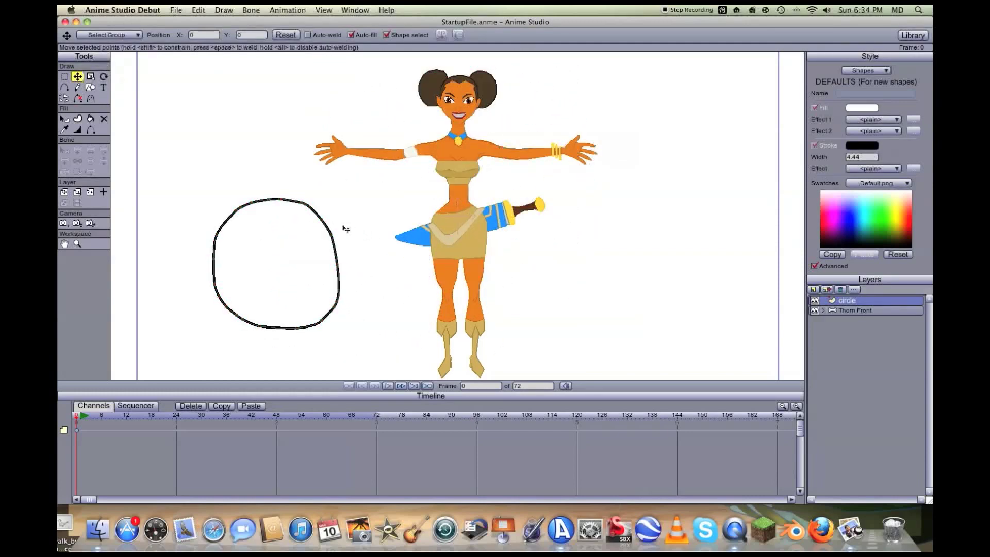
# Step: Delete every edge of the freehand circle with the Delete Edge tool, emptying the circle layer
pyautogui.press('d')
pyautogui.click(199, 10)
pyautogui.click(207, 23)
pyautogui.click(198, 10)
pyautogui.click(198, 10)
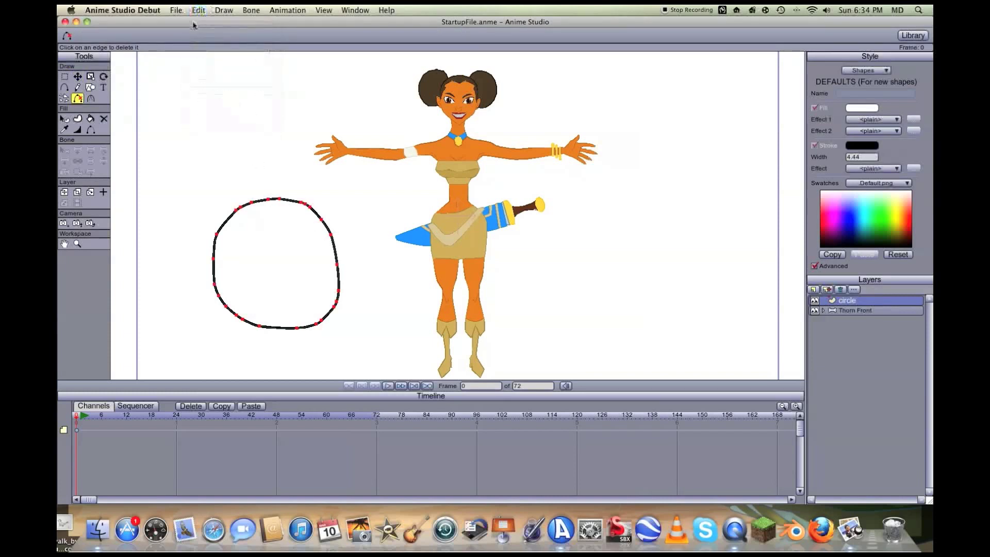
pyautogui.click(265, 200)
pyautogui.click(293, 201)
pyautogui.click(315, 212)
pyautogui.click(326, 227)
pyautogui.click(334, 250)
pyautogui.click(338, 276)
pyautogui.click(336, 298)
pyautogui.click(329, 314)
pyautogui.click(319, 322)
pyautogui.click(306, 326)
pyautogui.click(281, 327)
pyautogui.click(250, 323)
pyautogui.click(239, 318)
pyautogui.click(231, 311)
pyautogui.click(222, 301)
pyautogui.click(215, 290)
pyautogui.click(213, 272)
pyautogui.click(214, 247)
pyautogui.click(225, 222)
pyautogui.click(237, 208)
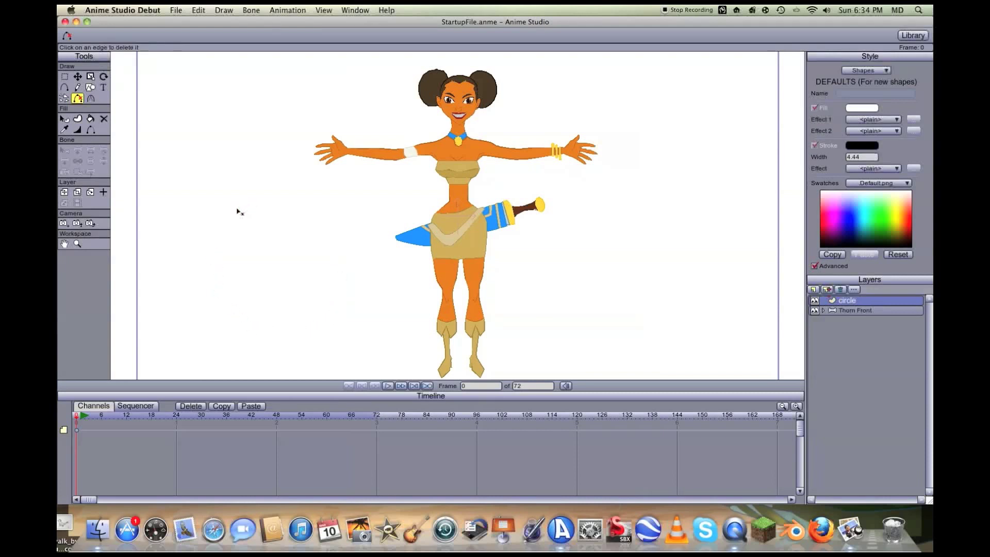
pyautogui.press('g')
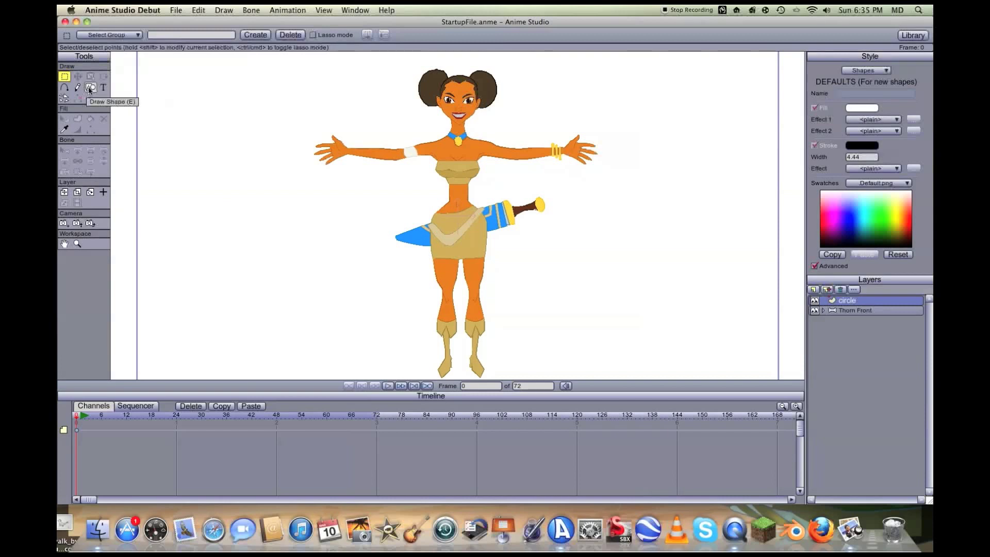
# Step: Draw a filled and stroked oval over the character's arm with the white armband using the Draw Shape tool
pyautogui.click(90, 88)
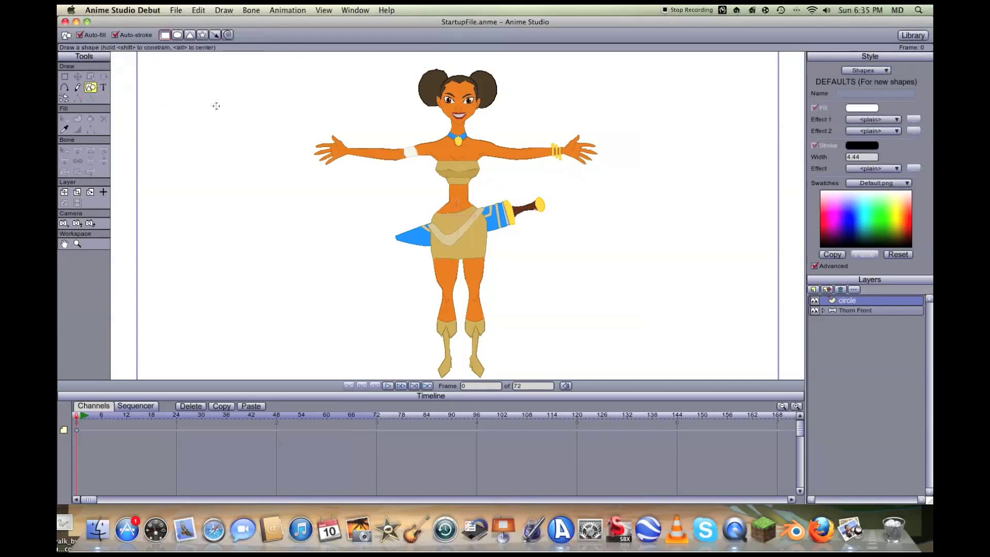
pyautogui.click(169, 36)
pyautogui.click(178, 36)
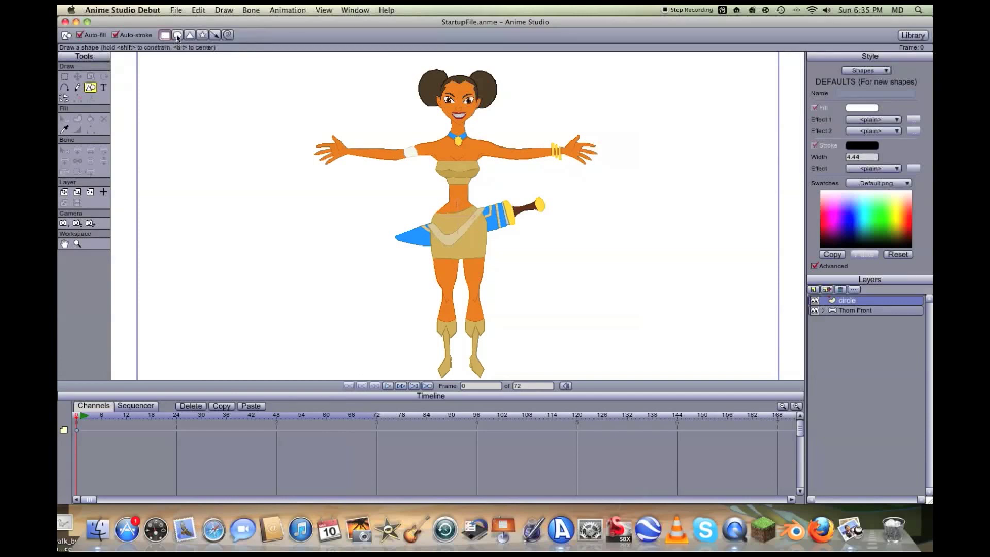
pyautogui.click(203, 35)
pyautogui.click(215, 37)
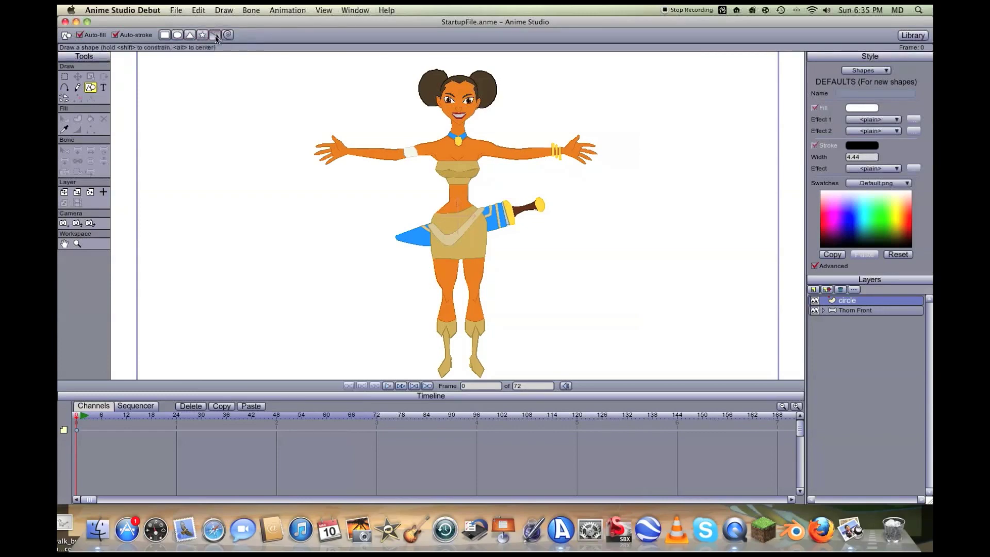
pyautogui.click(177, 36)
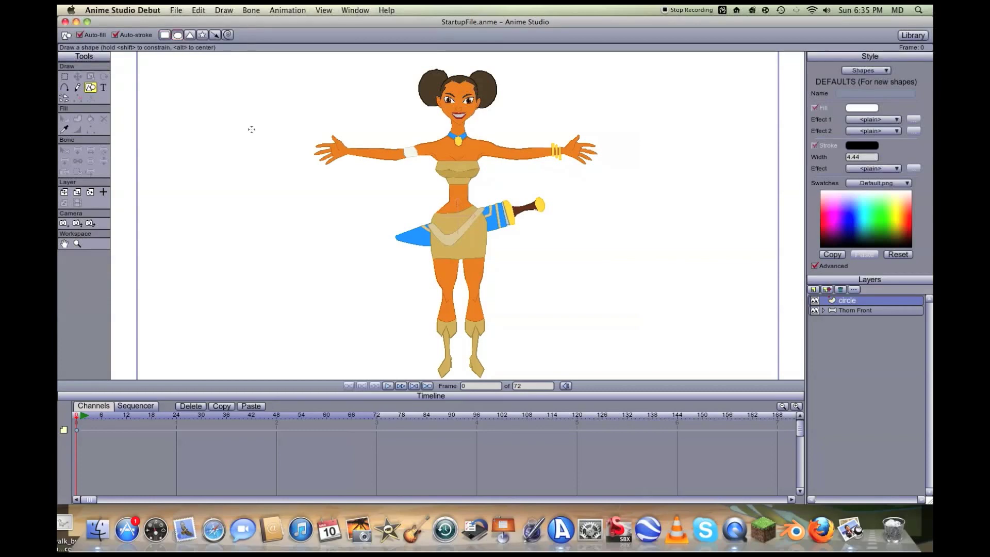
pyautogui.moveTo(234, 112); pyautogui.dragTo(431, 293)
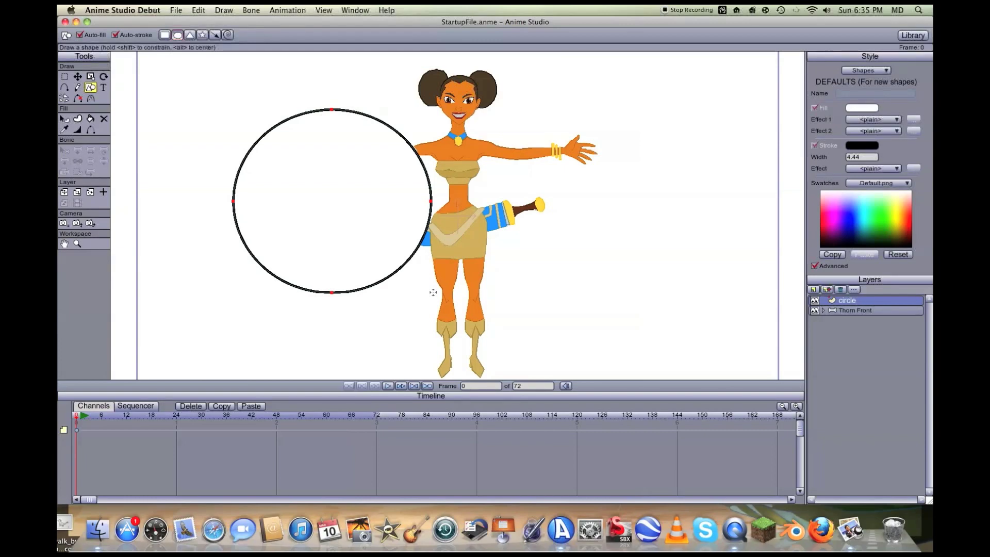
# Step: Call off deleting the circle layer and remove the drawn oval with the Delete Edge tool instead
pyautogui.click(840, 291)
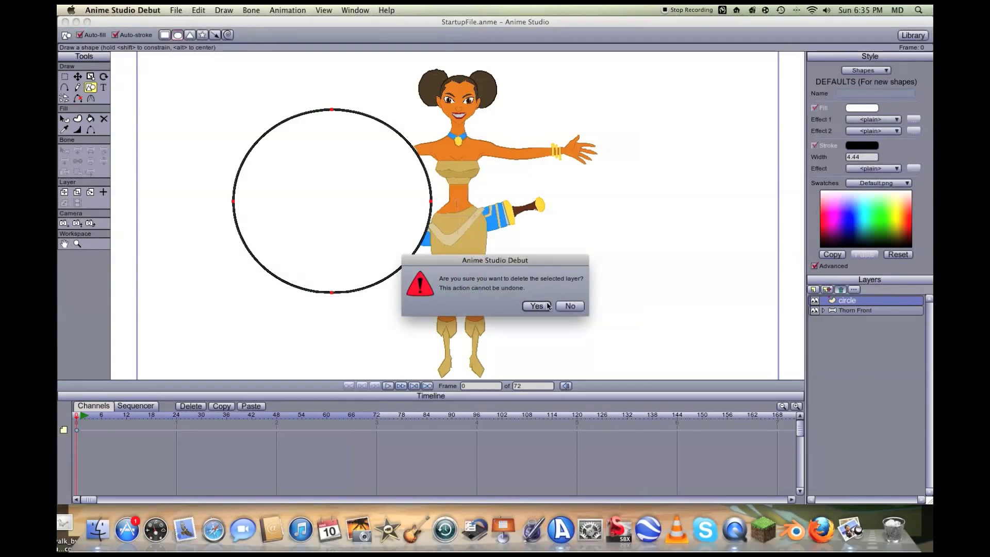
pyautogui.click(570, 307)
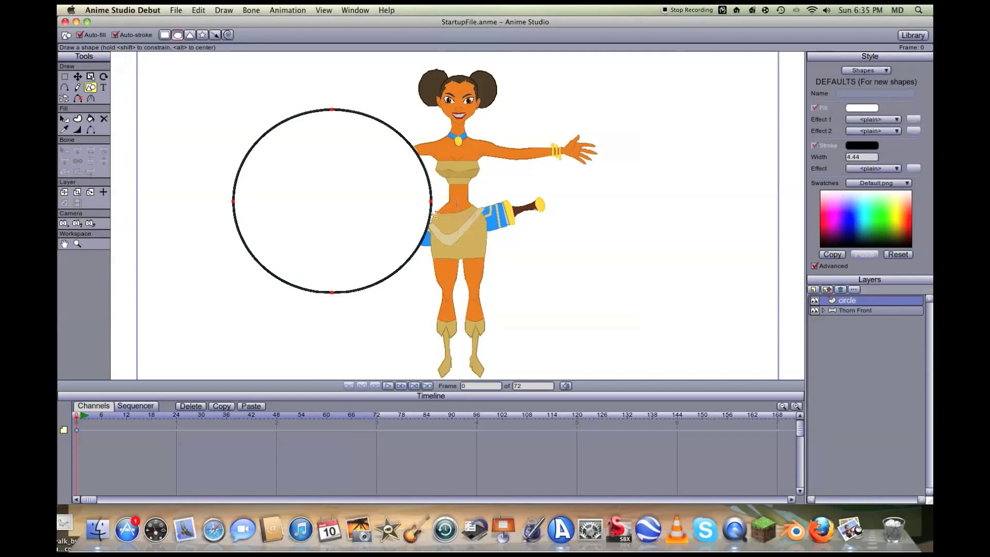
pyautogui.click(75, 99)
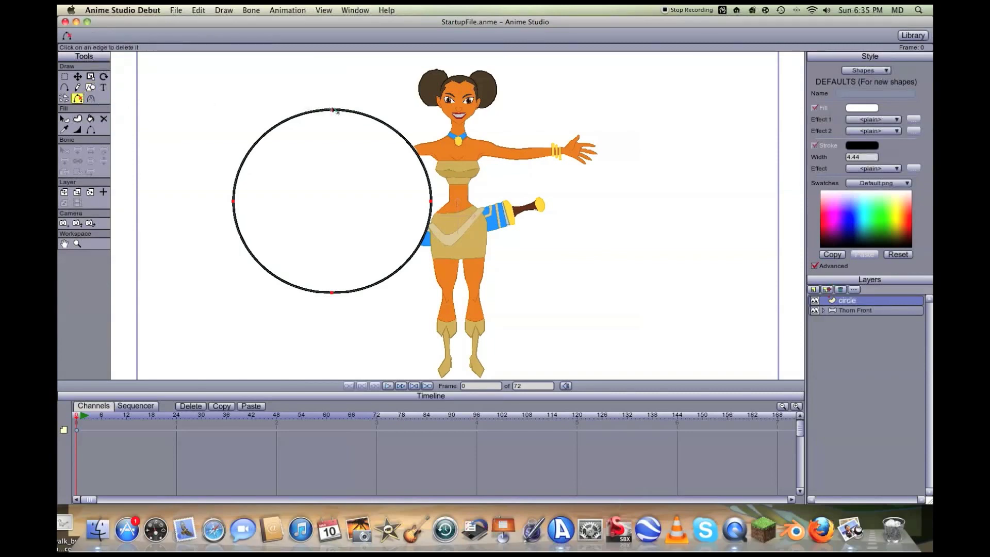
pyautogui.click(333, 110)
pyautogui.click(257, 226)
pyautogui.click(346, 291)
pyautogui.press('g')
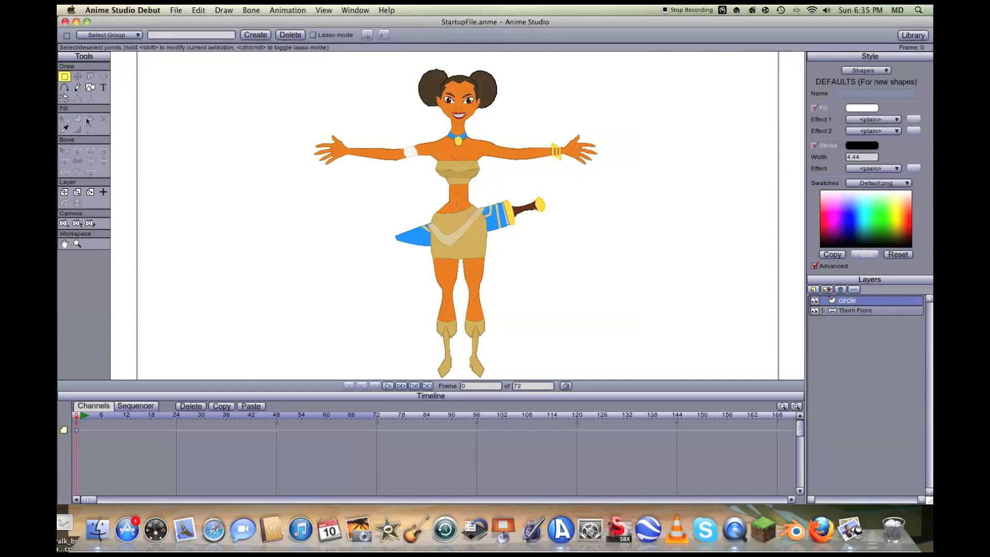
# Step: Draw another oval over the arm with the white armband and move it slightly to about X -0.76, Y 0.05
pyautogui.click(90, 87)
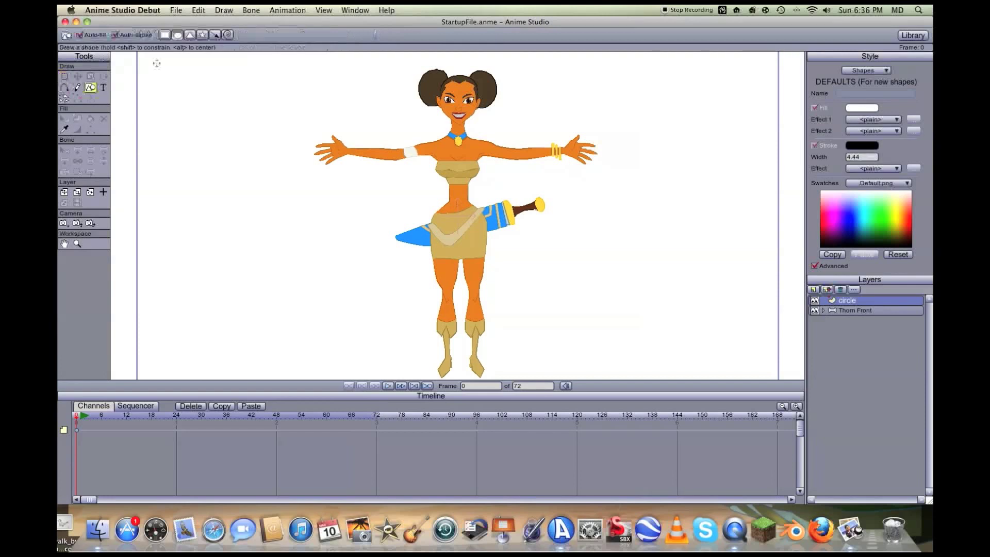
pyautogui.moveTo(219, 111)
pyautogui.mouseDown()
pyautogui.moveTo(408, 307)
pyautogui.moveTo(416, 285)
pyautogui.mouseUp()
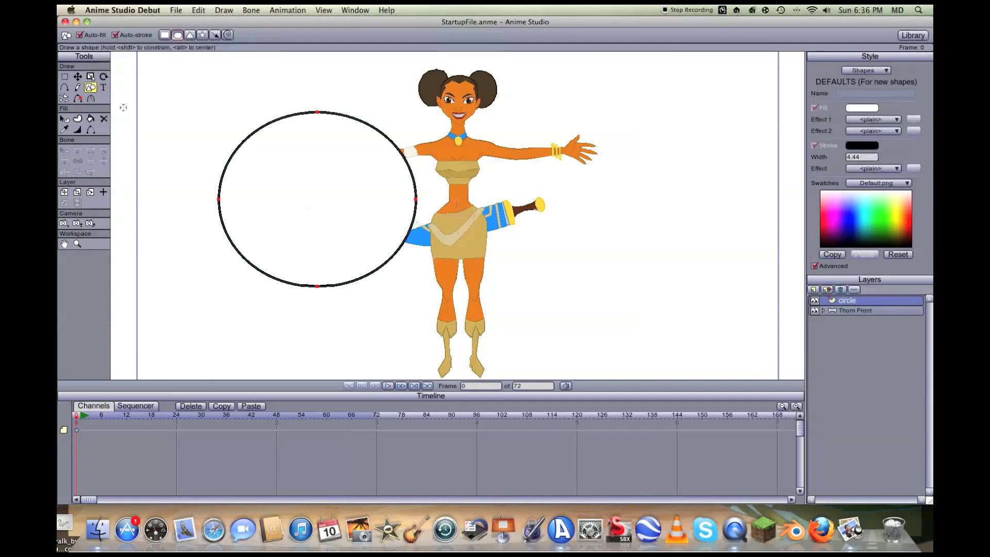
pyautogui.click(78, 76)
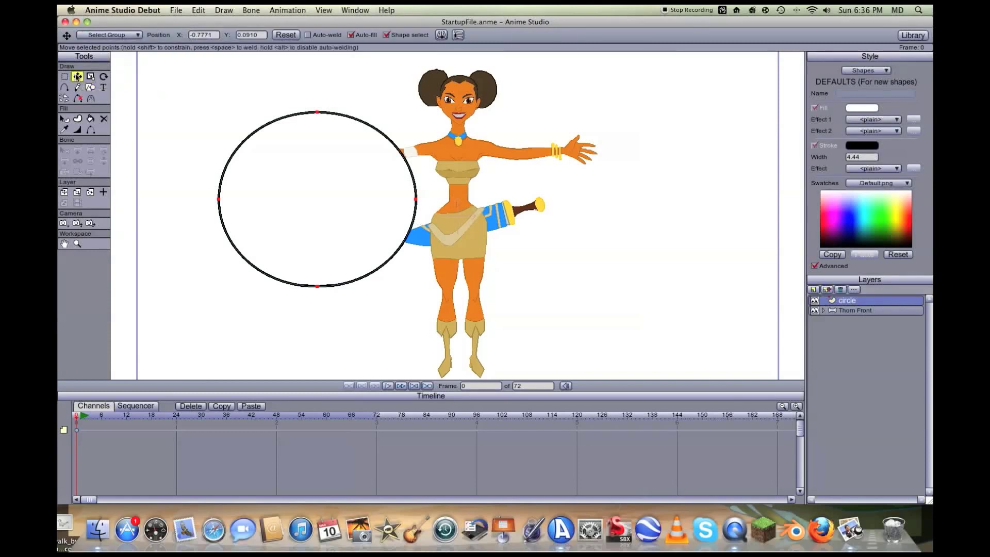
pyautogui.moveTo(320, 115)
pyautogui.mouseDown()
pyautogui.moveTo(352, 120)
pyautogui.moveTo(310, 110)
pyautogui.moveTo(349, 137)
pyautogui.moveTo(331, 120)
pyautogui.mouseUp()
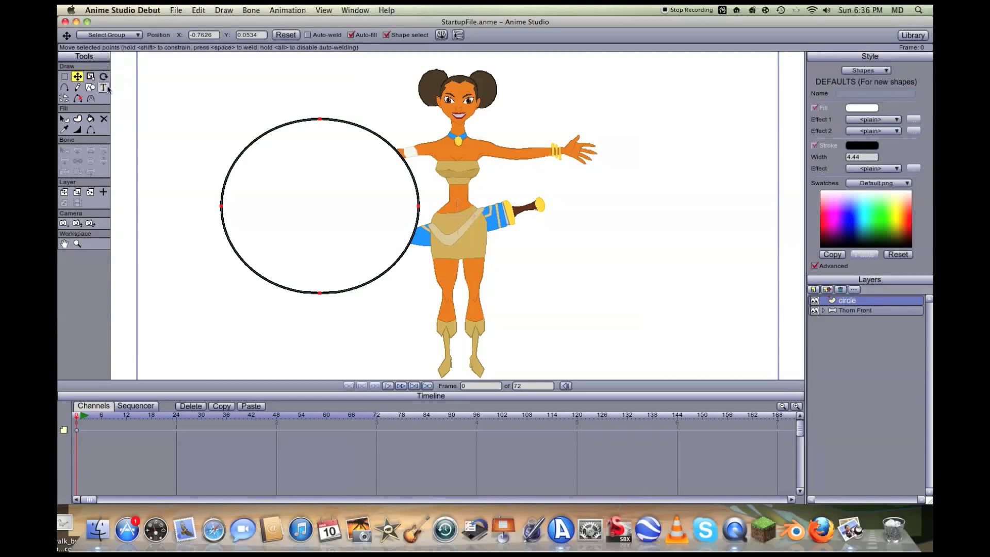
# Step: Move the oval's top point straight down onto its bottom point, at about X -0.76, Y -0.42
pyautogui.click(65, 76)
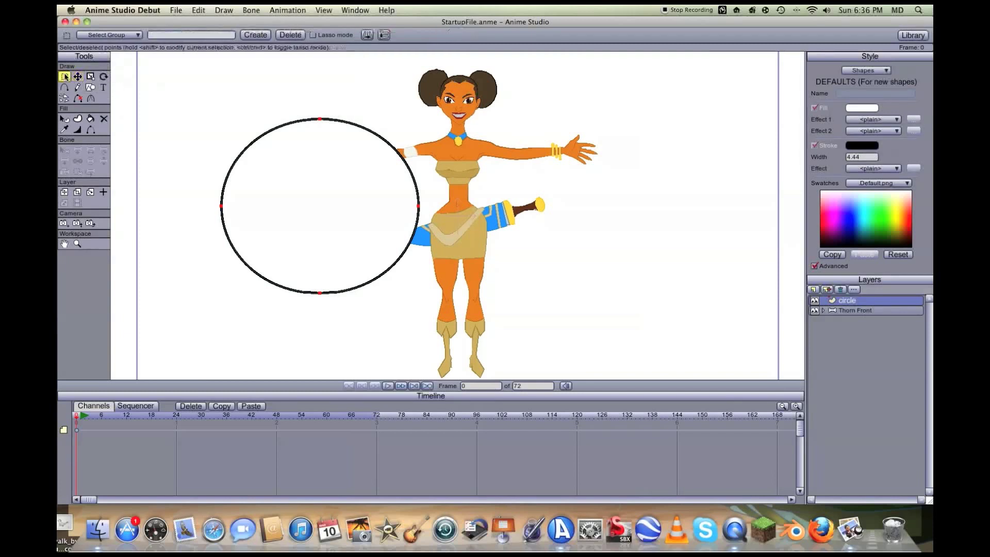
pyautogui.moveTo(167, 94); pyautogui.dragTo(448, 369)
pyautogui.click(79, 78)
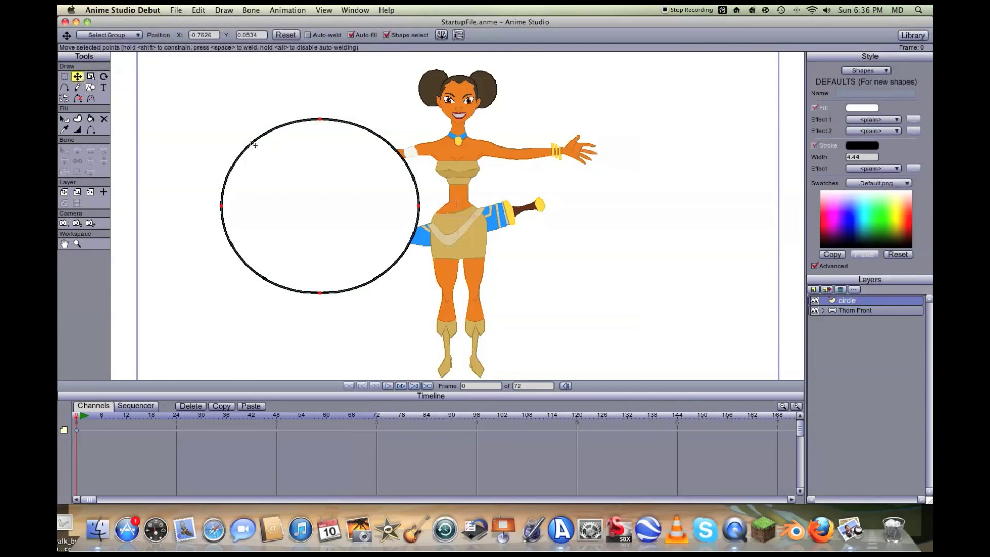
pyautogui.click(321, 121)
pyautogui.moveTo(320, 120); pyautogui.dragTo(321, 293)
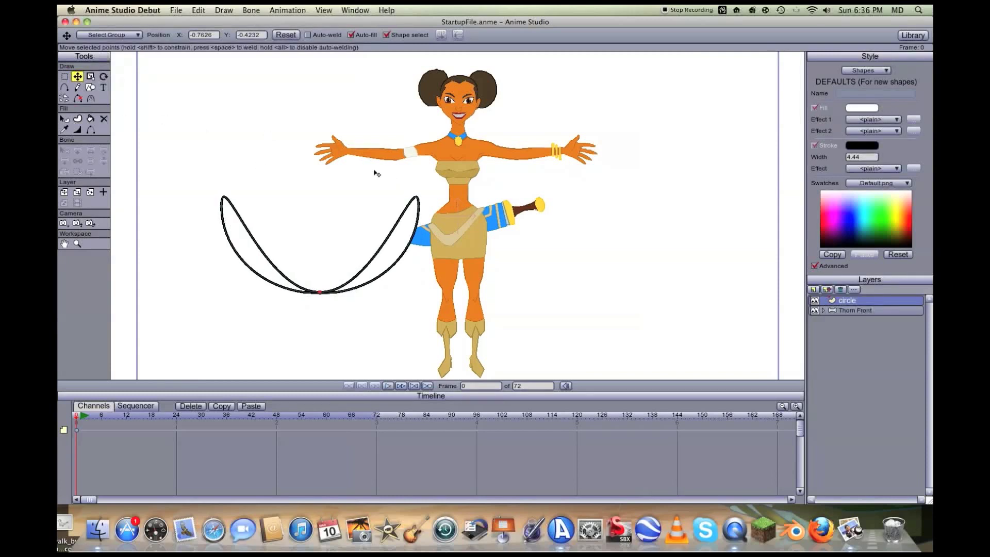
pyautogui.scroll(-2, 361, 212)
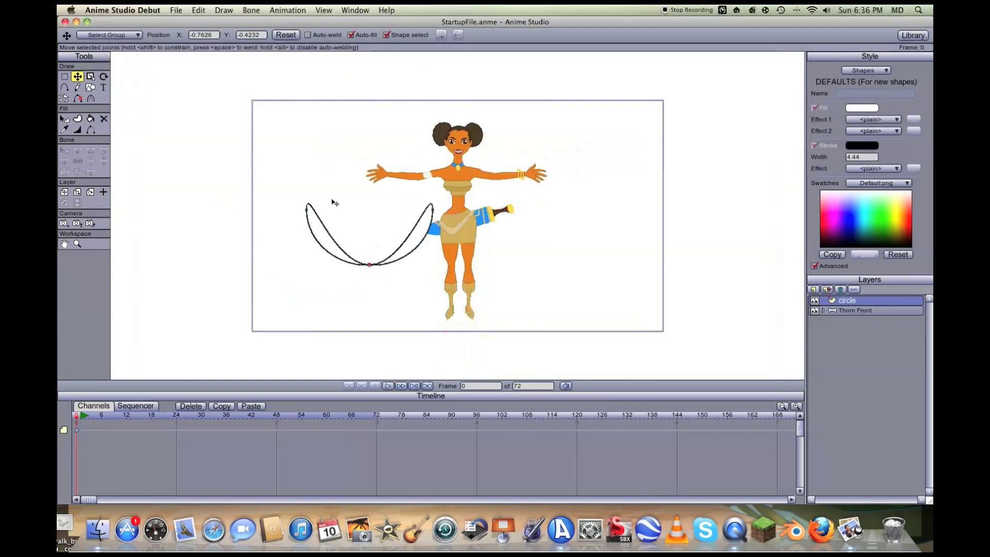
# Step: Add several points along the curve with Add Point, pull them across the character's body, and move the last one up to the chest
pyautogui.press('a')
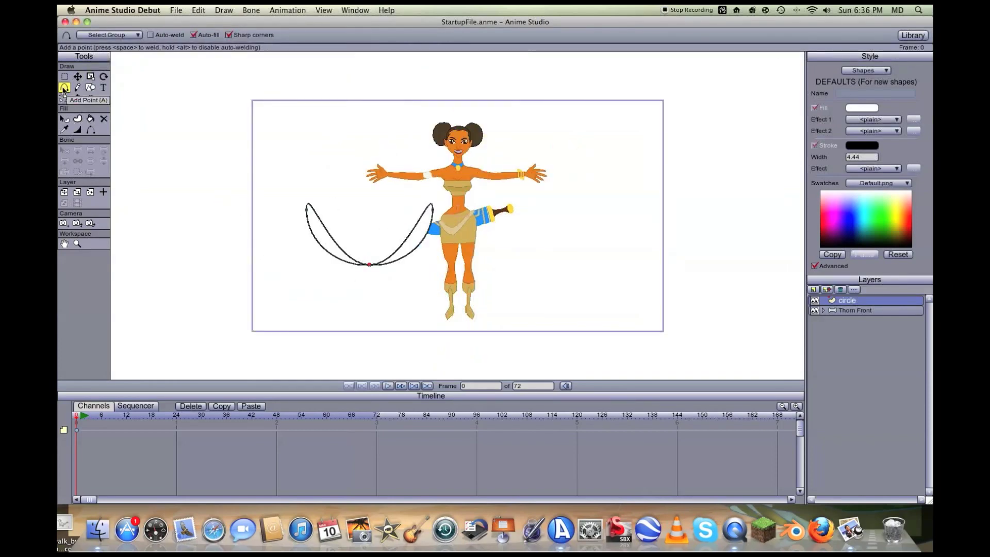
pyautogui.scroll(3, 355, 212)
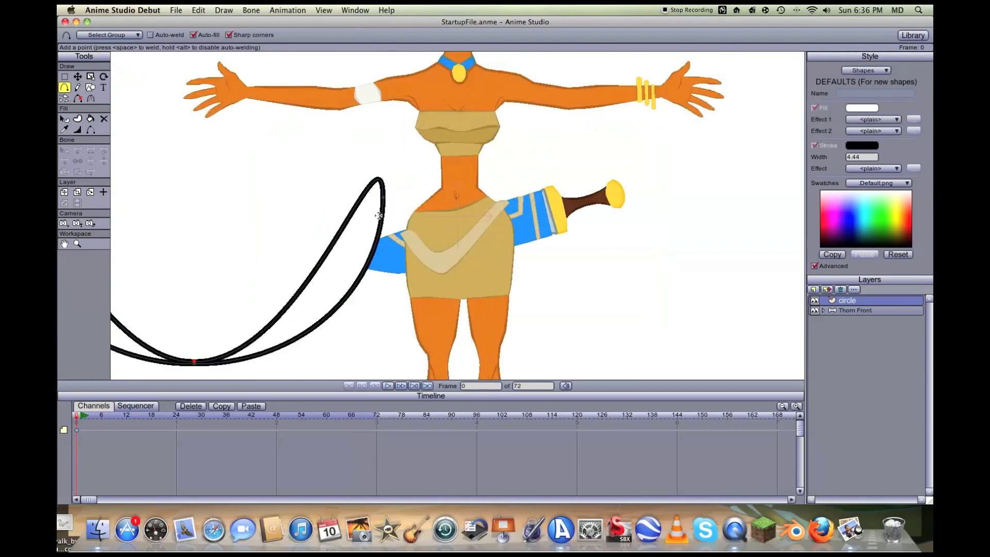
pyautogui.click(347, 214)
pyautogui.moveTo(355, 232); pyautogui.dragTo(489, 276)
pyautogui.moveTo(412, 301); pyautogui.dragTo(474, 324)
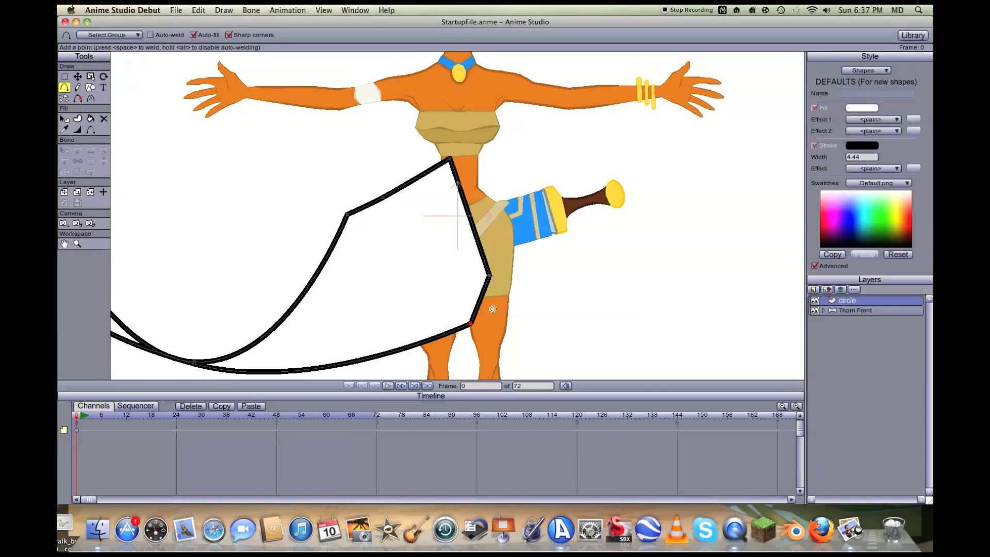
pyautogui.moveTo(465, 202); pyautogui.dragTo(488, 198)
pyautogui.scroll(-2, 488, 194)
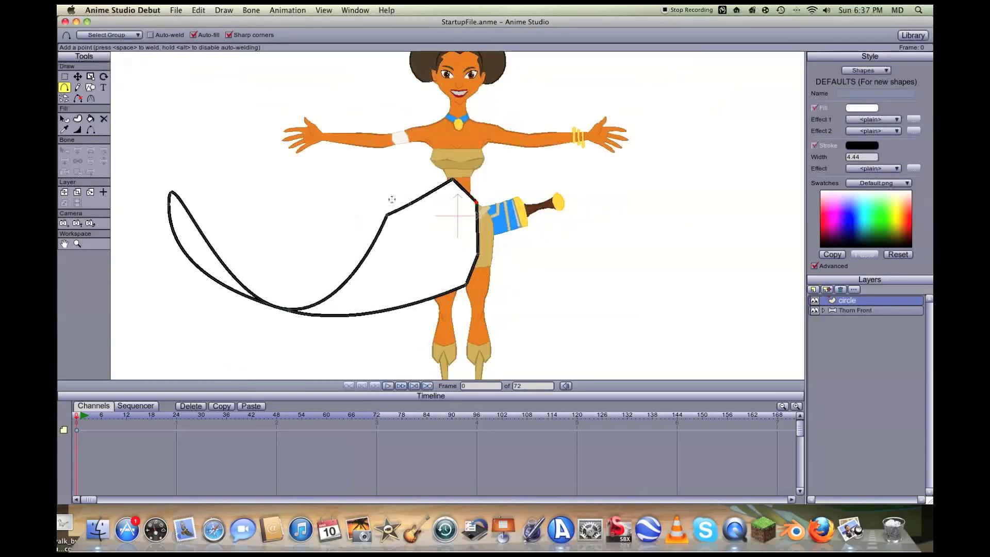
pyautogui.press('t')
pyautogui.moveTo(476, 202); pyautogui.dragTo(458, 146)
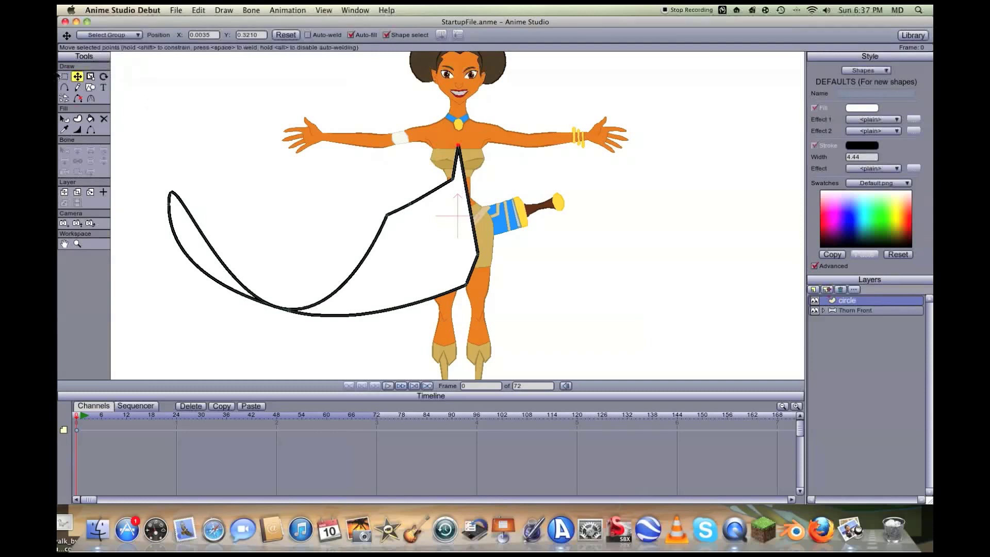
# Step: Delete all the edges of the distorted shape on the circle layer with the Delete Edge tool
pyautogui.click(64, 76)
pyautogui.moveTo(131, 136); pyautogui.dragTo(535, 342)
pyautogui.press('d')
pyautogui.click(374, 241)
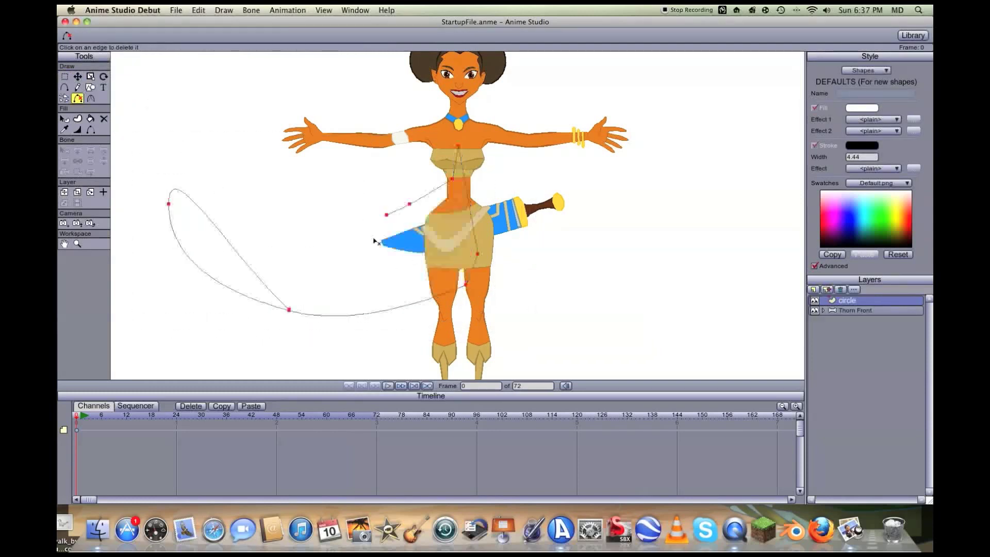
pyautogui.click(398, 209)
pyautogui.click(431, 191)
pyautogui.click(455, 163)
pyautogui.click(471, 216)
pyautogui.click(473, 269)
pyautogui.click(431, 299)
pyautogui.click(283, 305)
pyautogui.press('g')
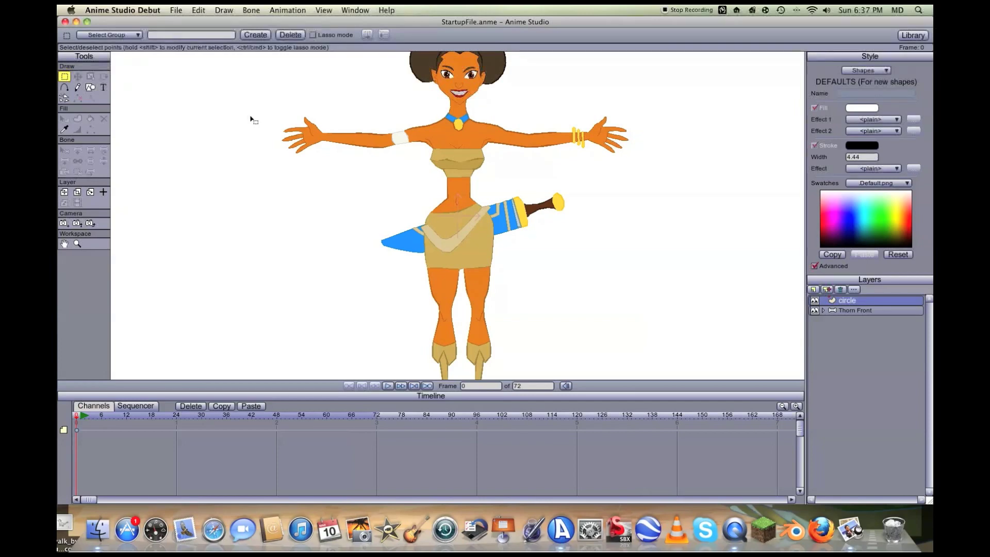
# Step: Draw a large oval beside the character's waist and move its top point up to about X -0.80, Y 0.46
pyautogui.click(91, 87)
pyautogui.moveTo(149, 136); pyautogui.dragTo(365, 305)
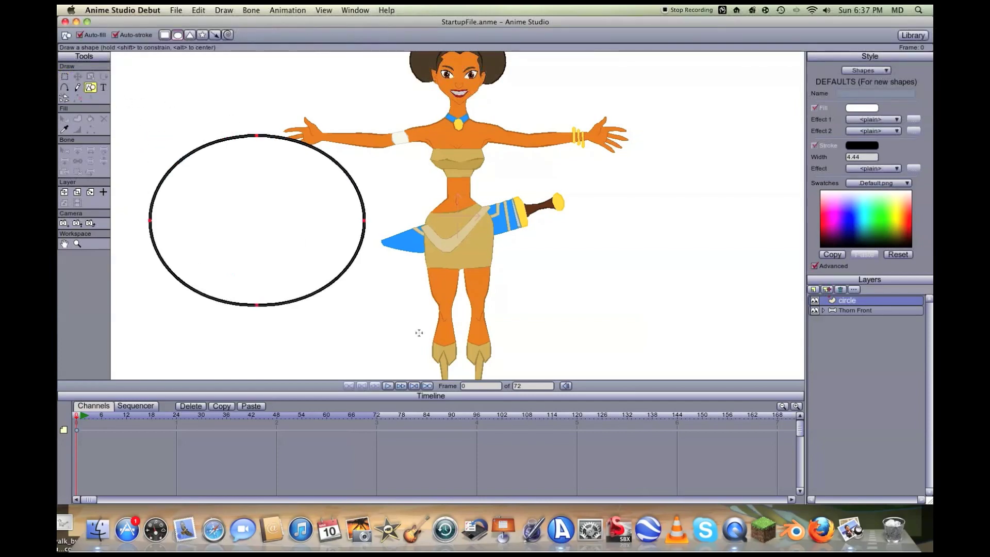
pyautogui.moveTo(419, 332); pyautogui.dragTo(431, 345)
pyautogui.press('t')
pyautogui.moveTo(290, 137); pyautogui.dragTo(280, 113)
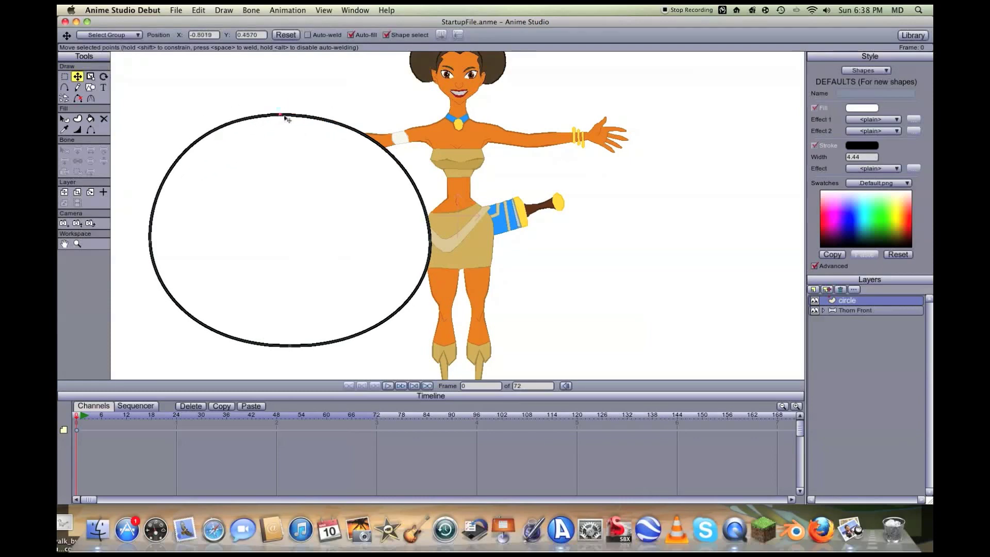
# Step: Scale the oval's points down in width and height into a smaller, nearly round shape clear of the sword
pyautogui.click(91, 77)
pyautogui.click(280, 117)
pyautogui.moveTo(309, 118); pyautogui.dragTo(431, 126)
pyautogui.moveTo(372, 196); pyautogui.dragTo(339, 189)
pyautogui.moveTo(422, 230); pyautogui.dragTo(380, 228)
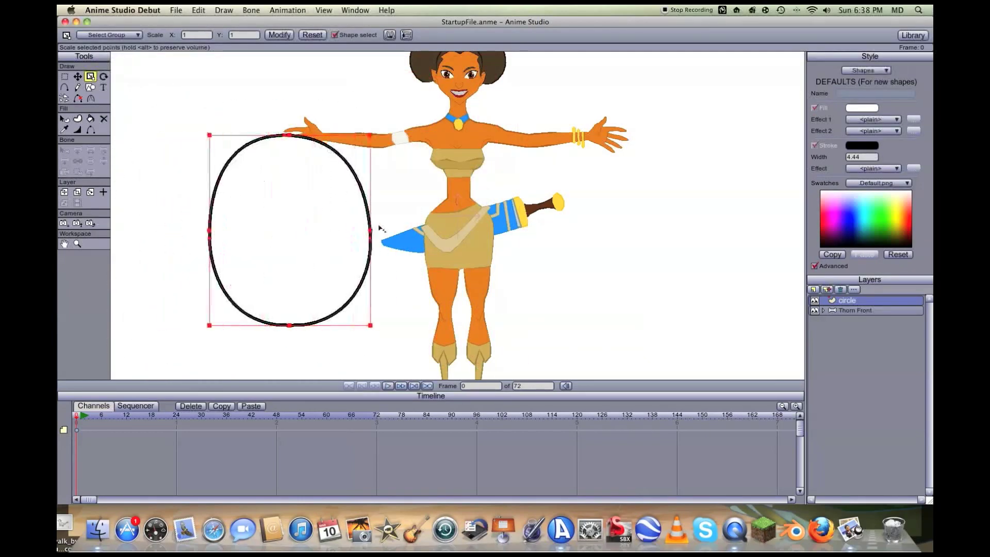
pyautogui.moveTo(290, 135); pyautogui.dragTo(291, 159)
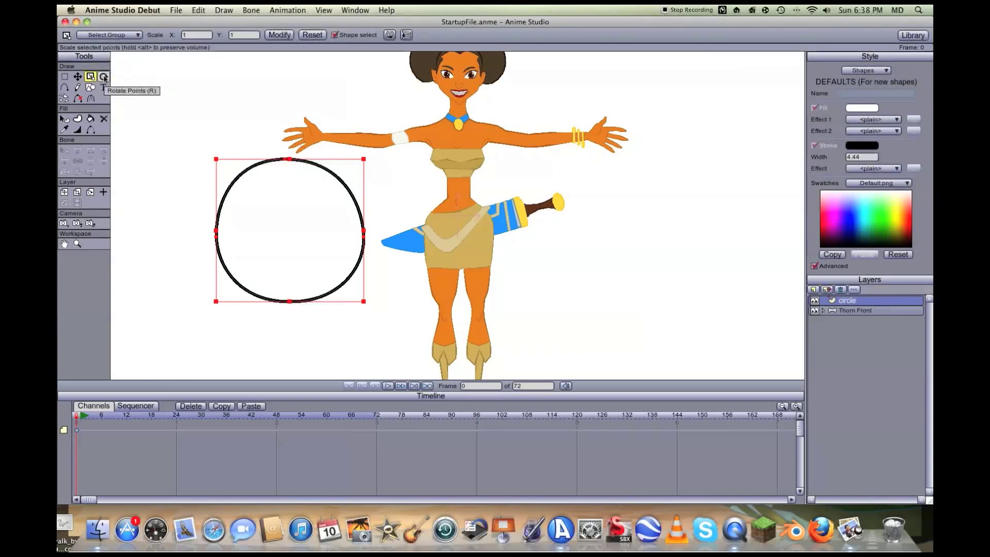
# Step: Rotate the points of the round shape about its center with the Rotate Points tool
pyautogui.click(104, 77)
pyautogui.moveTo(283, 197); pyautogui.dragTo(256, 223)
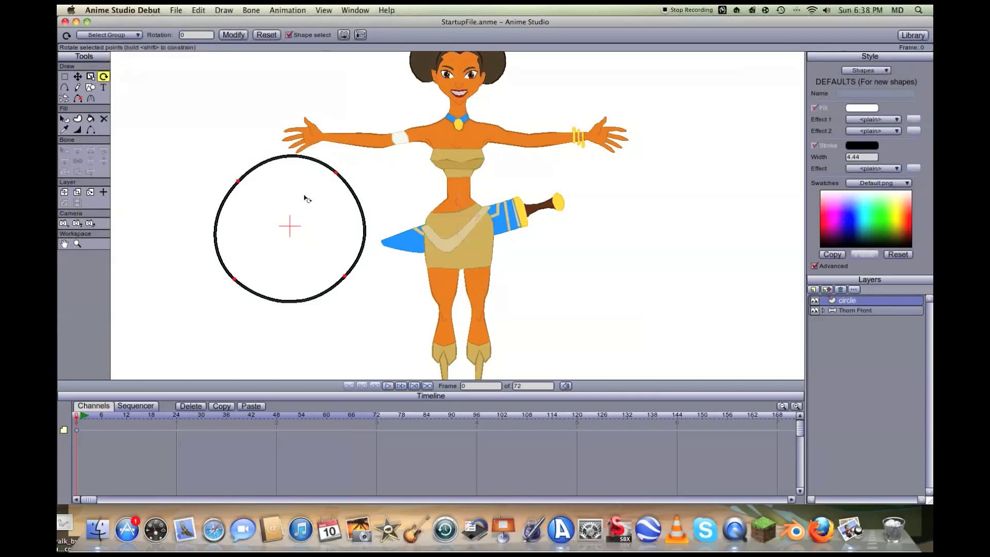
pyautogui.moveTo(308, 199)
pyautogui.mouseDown()
pyautogui.moveTo(258, 199)
pyautogui.moveTo(210, 217)
pyautogui.moveTo(293, 190)
pyautogui.mouseUp()
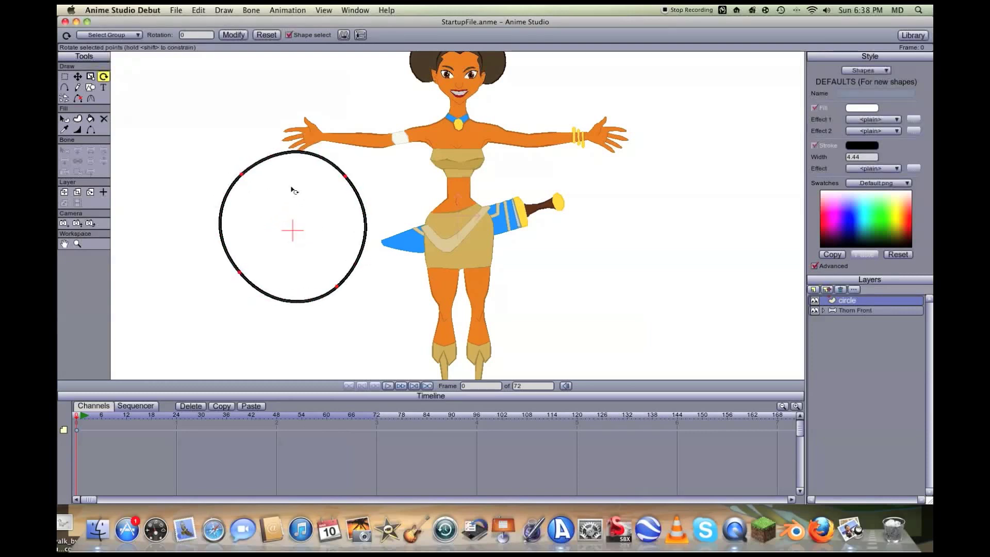
# Step: Set the circle layer's origin at the center of the round shape, about X -0.75, Y -0.04
pyautogui.click(104, 192)
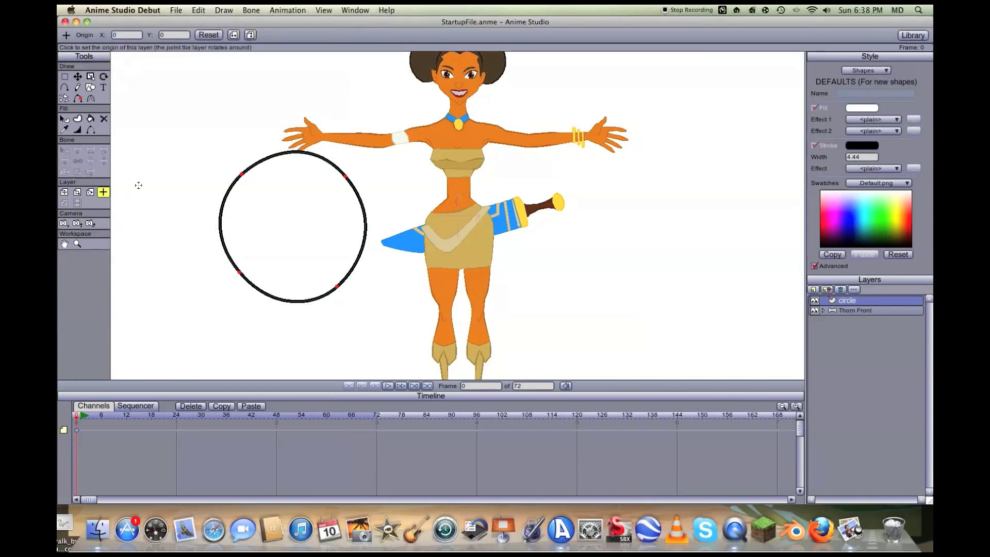
pyautogui.moveTo(457, 207); pyautogui.dragTo(292, 225)
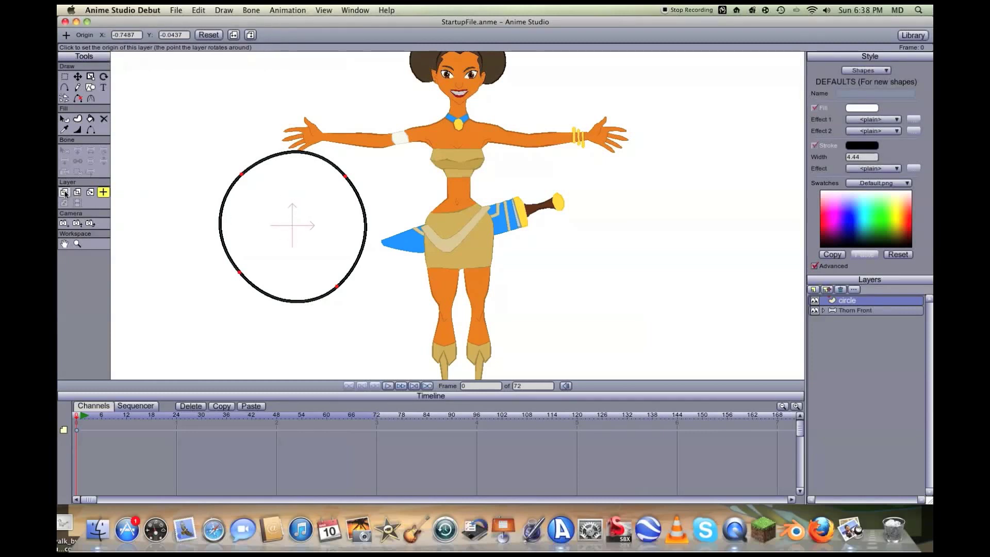
pyautogui.click(64, 192)
# Step: Draw a second large oval and move it over the character's torso, to about X 0.12, Y 0.00
pyautogui.press('r')
pyautogui.moveTo(233, 93)
pyautogui.mouseDown()
pyautogui.moveTo(431, 242)
pyautogui.moveTo(407, 270)
pyautogui.moveTo(386, 265)
pyautogui.mouseUp()
pyautogui.press('t')
pyautogui.moveTo(304, 199); pyautogui.dragTo(477, 237)
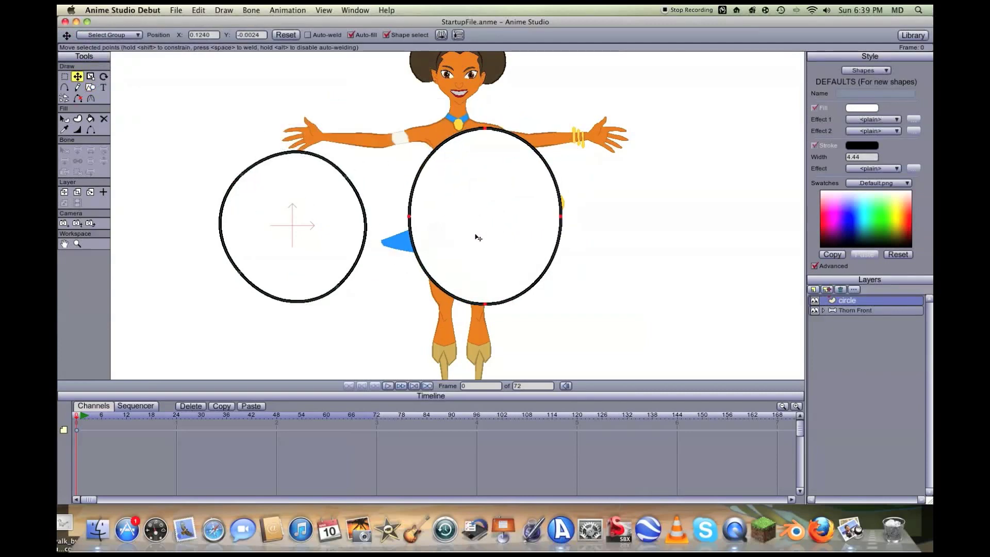
# Step: Select each of the two round shapes in turn and rotate its points slightly with the Rotate Points tool
pyautogui.press('e')
pyautogui.click(277, 179)
pyautogui.moveTo(292, 184); pyautogui.dragTo(274, 175)
pyautogui.click(442, 169)
pyautogui.moveTo(442, 169)
pyautogui.mouseDown()
pyautogui.moveTo(409, 203)
pyautogui.moveTo(470, 168)
pyautogui.moveTo(397, 168)
pyautogui.moveTo(426, 158)
pyautogui.mouseUp()
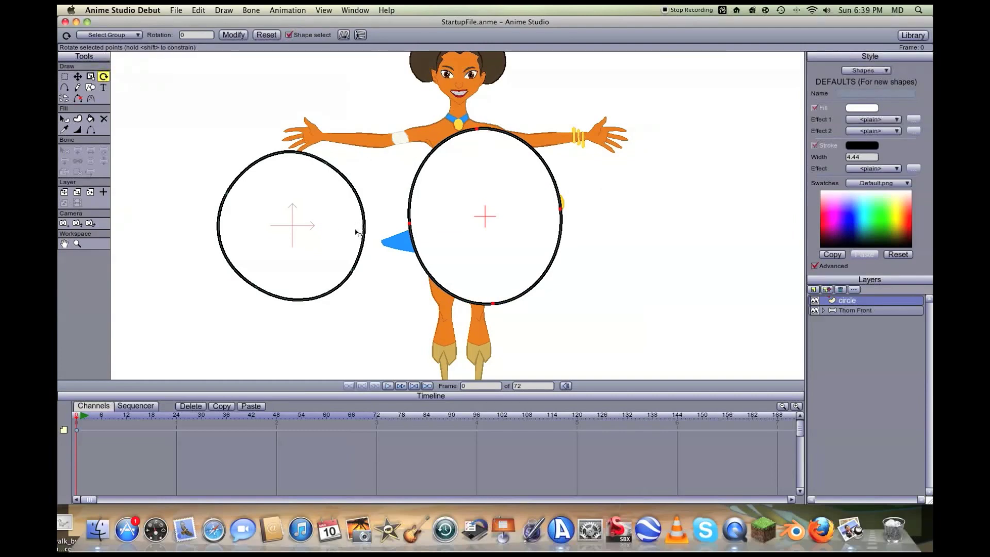
# Step: Set the circle layer's origin between the two round shapes, about X -0.31, Y -0.03, and shift the whole layer to the right
pyautogui.click(103, 192)
pyautogui.click(389, 222)
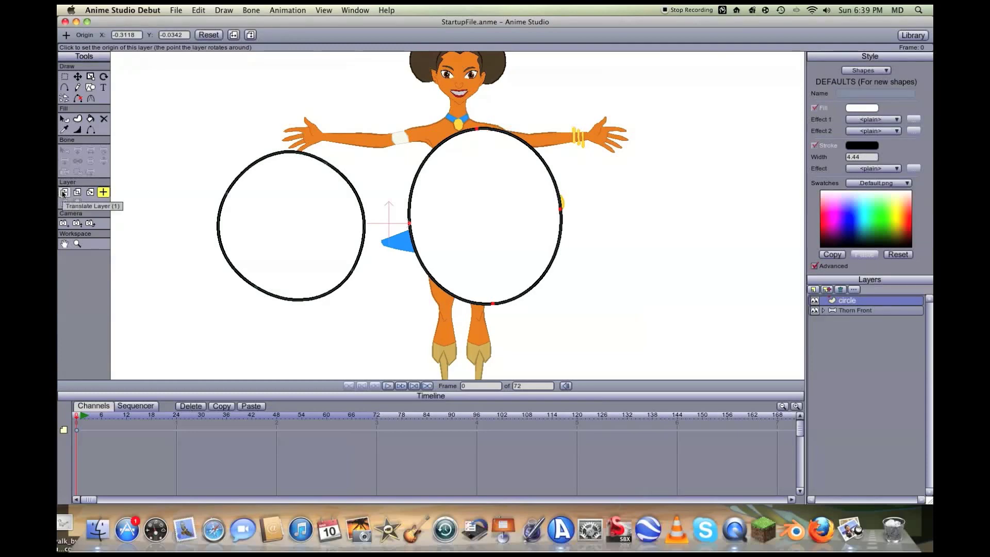
pyautogui.click(63, 192)
pyautogui.moveTo(280, 192); pyautogui.dragTo(320, 204)
# Step: Scale the whole circle layer to about 1.17 in X and 1.04 in Y
pyautogui.click(77, 192)
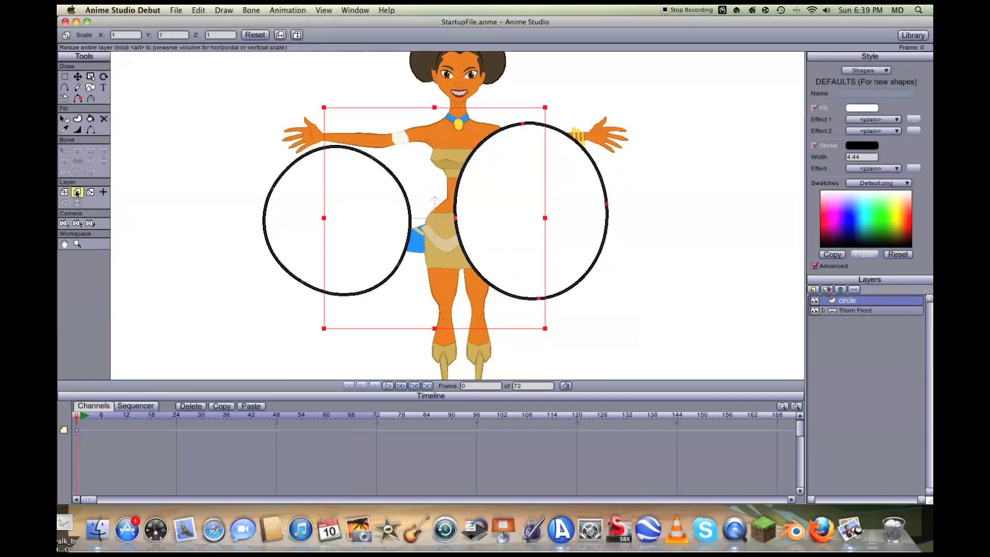
pyautogui.moveTo(399, 191); pyautogui.dragTo(305, 218)
pyautogui.moveTo(434, 327)
pyautogui.mouseDown()
pyautogui.moveTo(435, 288)
pyautogui.moveTo(435, 333)
pyautogui.mouseUp()
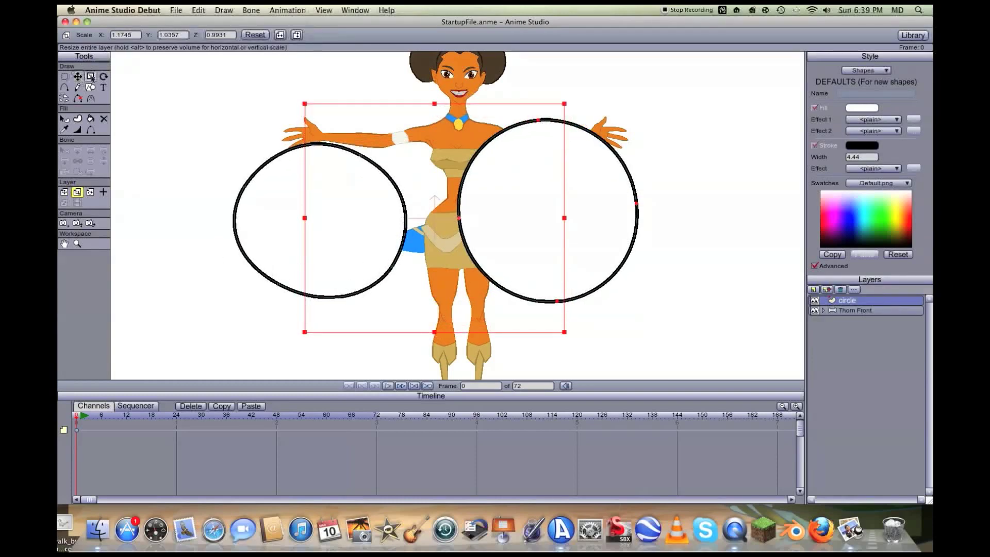
# Step: Rotate the whole circle layer about its origin to a Z rotation of about 2.44
pyautogui.click(91, 192)
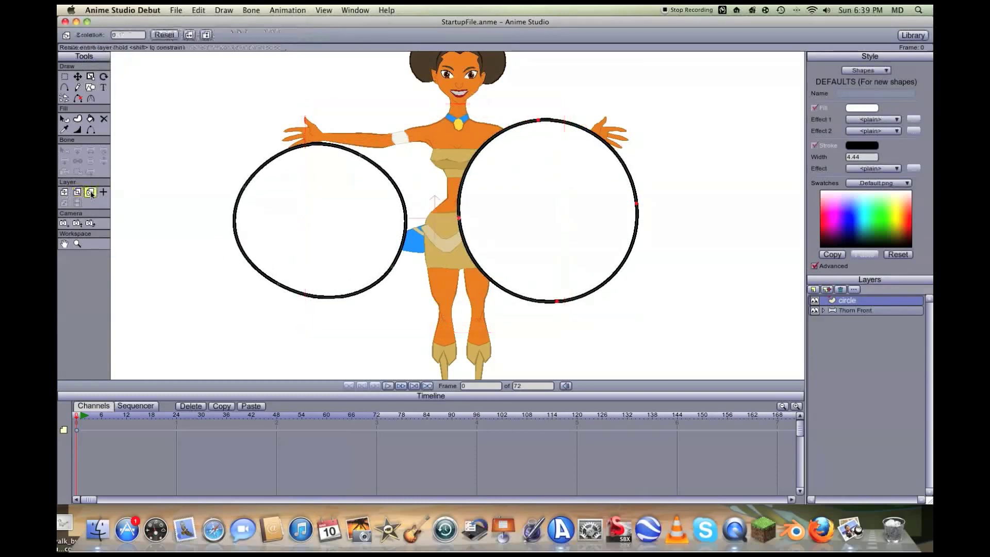
pyautogui.moveTo(299, 186)
pyautogui.mouseDown()
pyautogui.moveTo(662, 185)
pyautogui.moveTo(535, 369)
pyautogui.moveTo(354, 126)
pyautogui.moveTo(299, 206)
pyautogui.moveTo(297, 185)
pyautogui.moveTo(294, 204)
pyautogui.mouseUp()
pyautogui.scroll(5, 294, 203)
pyautogui.scroll(-5, 294, 203)
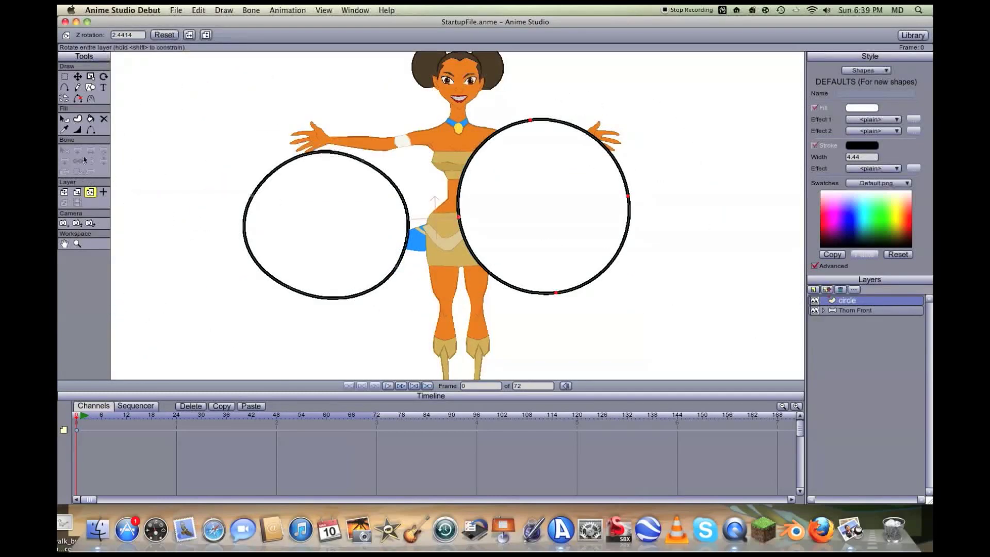
# Step: Select the round shape clear of the character's torso with the Select Shape tool and set its fill color to red
pyautogui.click(64, 119)
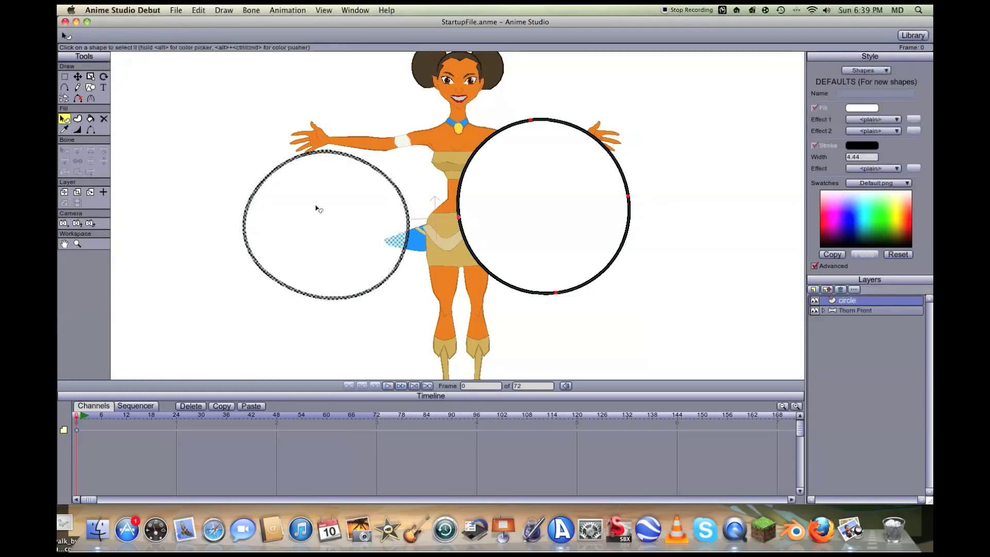
pyautogui.click(315, 208)
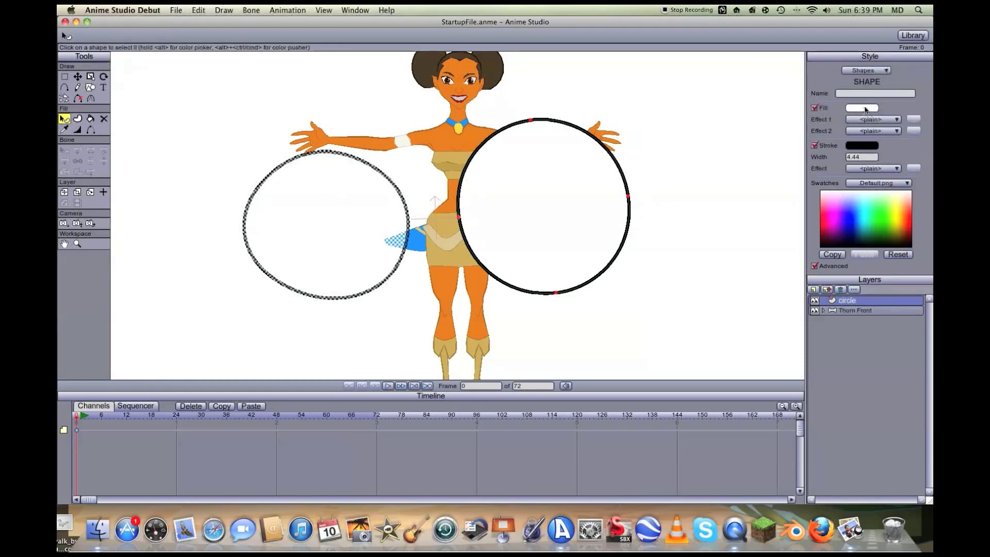
pyautogui.click(869, 110)
pyautogui.moveTo(471, 270)
pyautogui.mouseDown()
pyautogui.moveTo(490, 259)
pyautogui.moveTo(453, 299)
pyautogui.moveTo(477, 267)
pyautogui.moveTo(502, 287)
pyautogui.mouseUp()
pyautogui.click(550, 360)
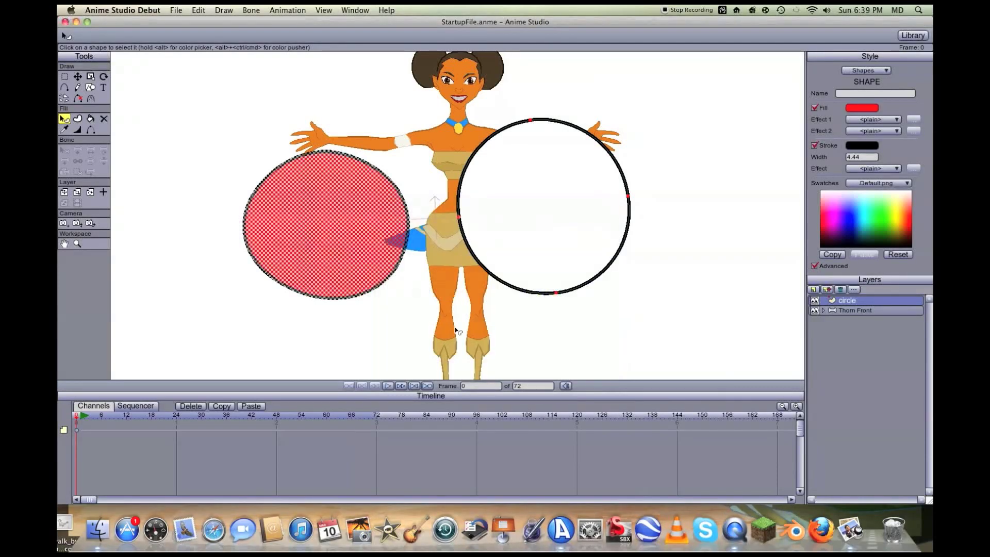
# Step: Select the white round shape over the character's torso, set its fill color to green 0EE231 and deselect it
pyautogui.press('t')
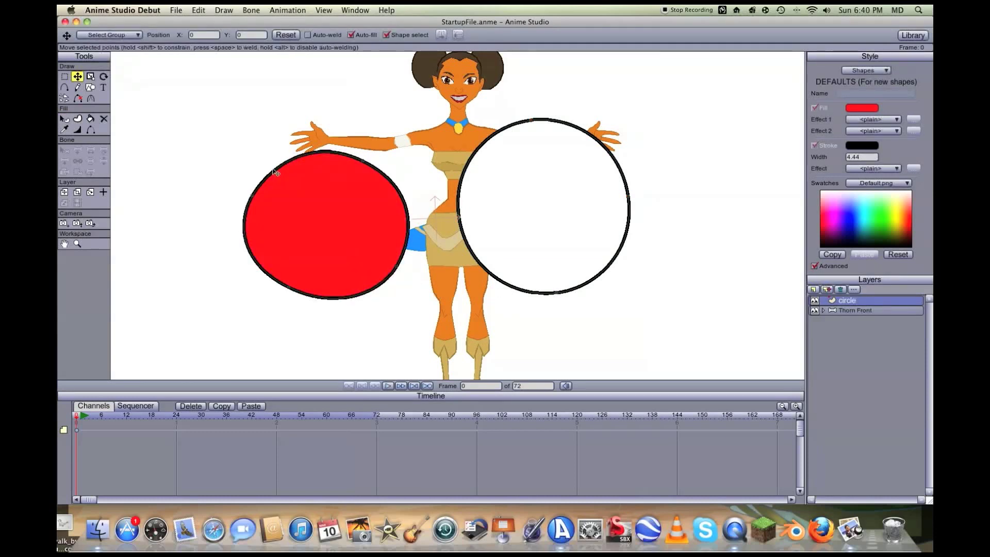
pyautogui.press('q')
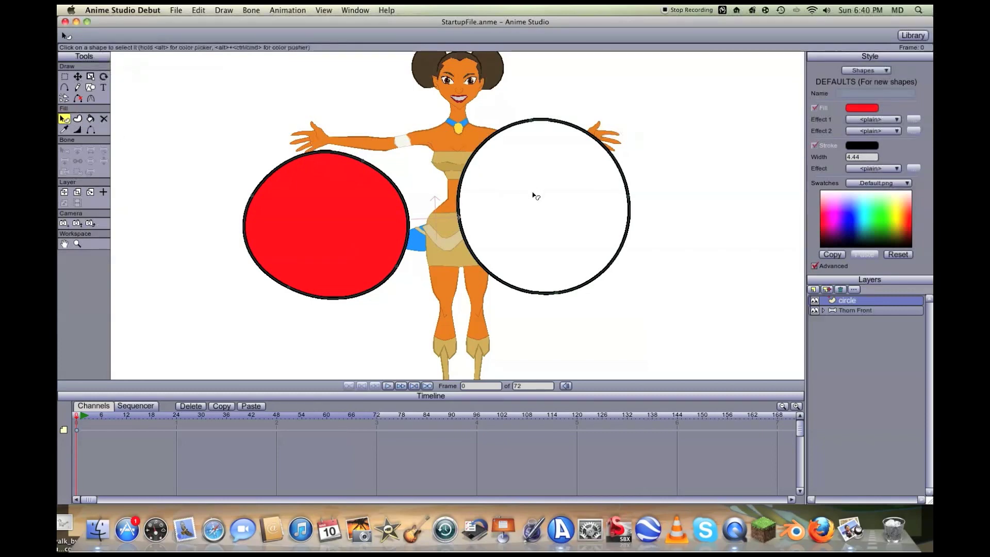
pyautogui.click(535, 197)
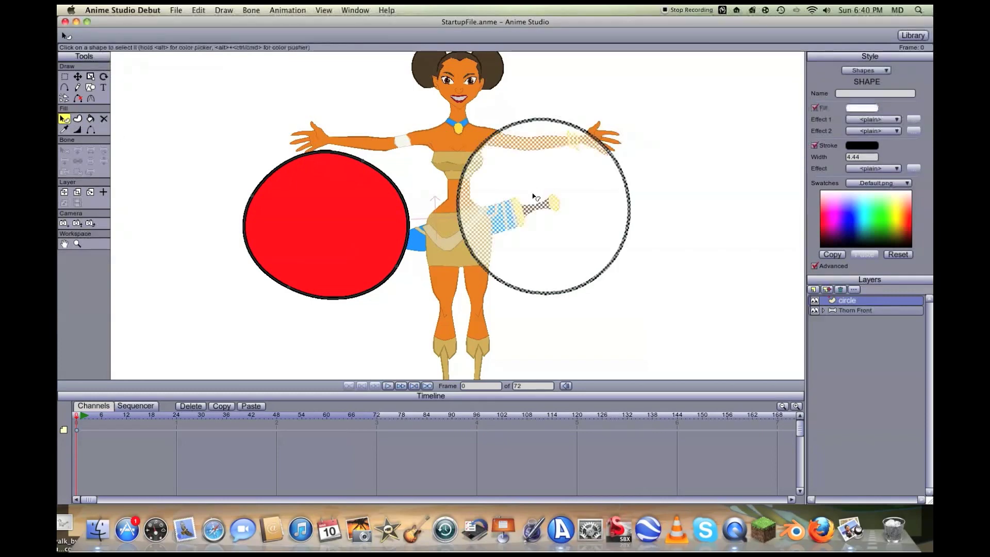
pyautogui.click(855, 110)
pyautogui.click(529, 299)
pyautogui.click(500, 287)
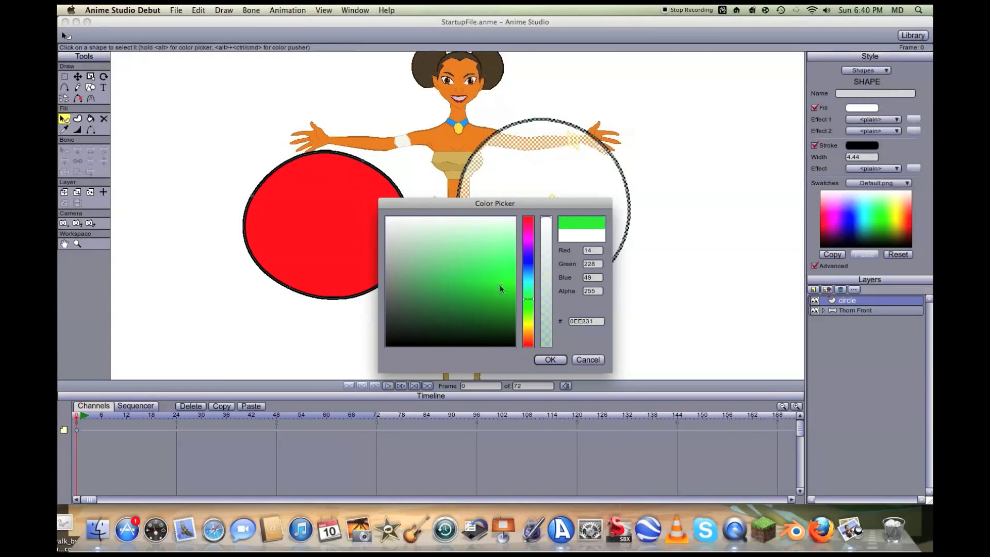
pyautogui.click(550, 360)
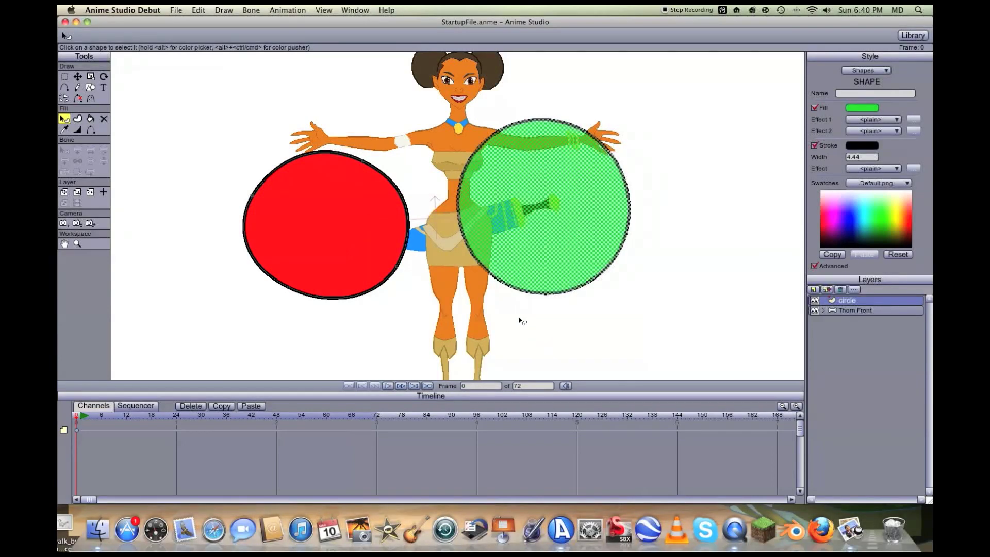
pyautogui.click(522, 322)
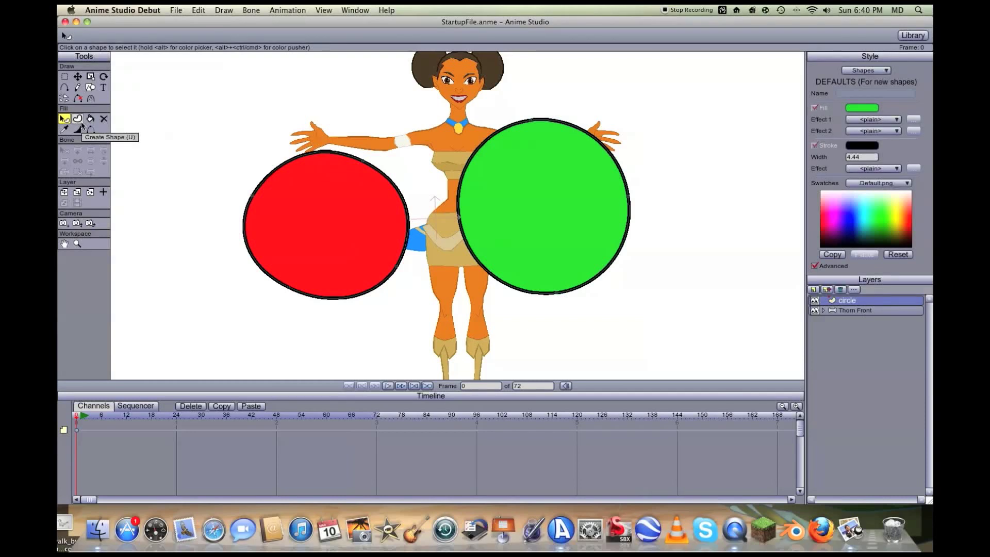
# Step: Examine the green shape's selection highlight and style settings by repeatedly selecting and deselecting it
pyautogui.click(555, 249)
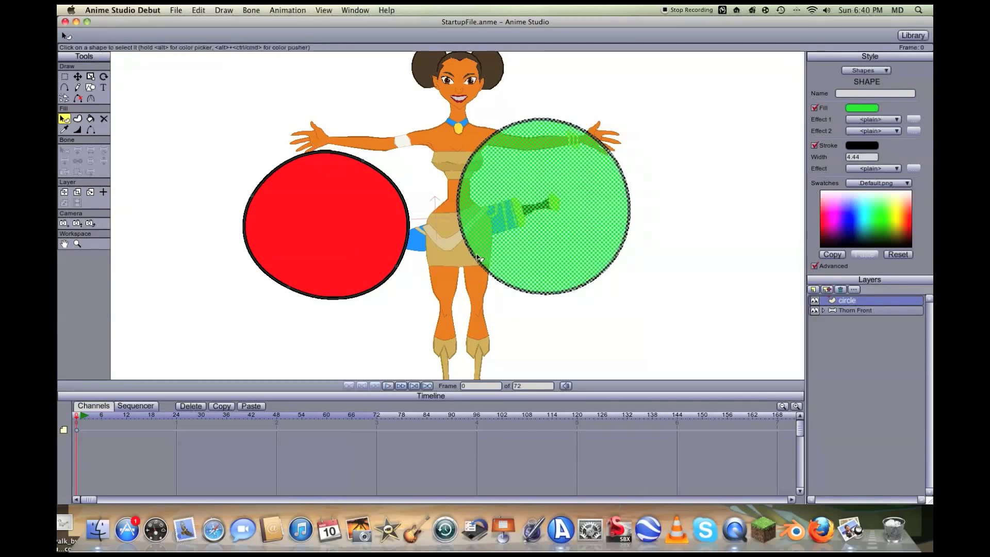
pyautogui.click(456, 286)
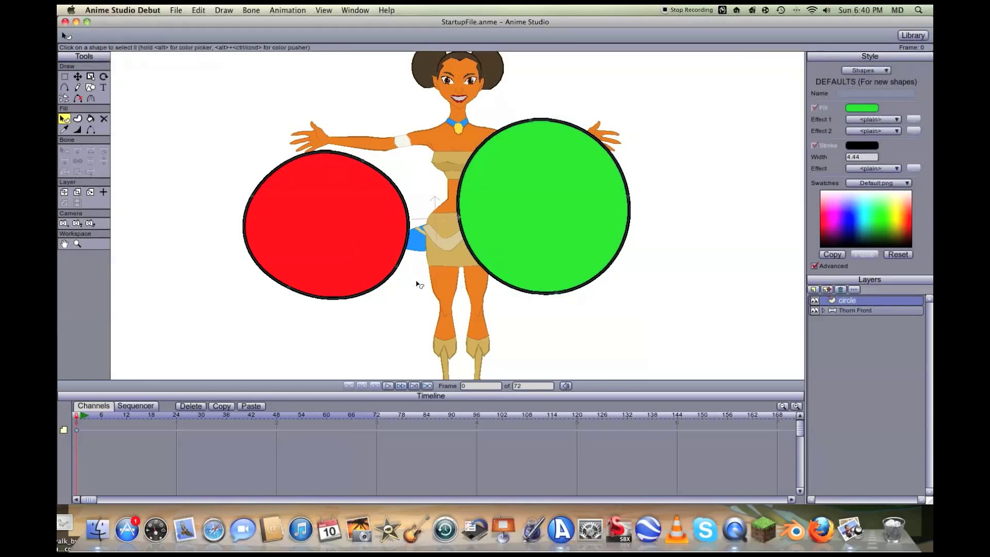
pyautogui.click(537, 247)
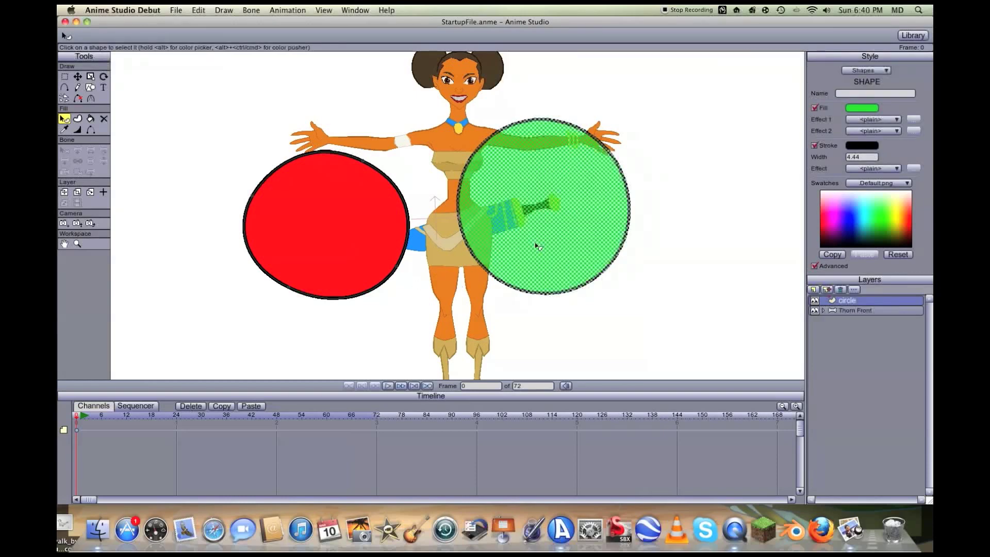
pyautogui.click(440, 297)
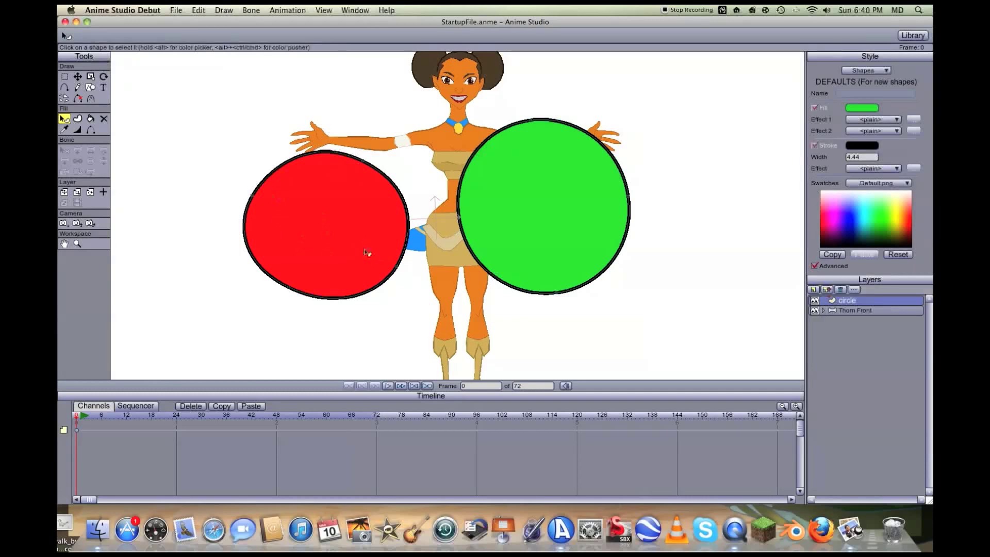
pyautogui.click(558, 218)
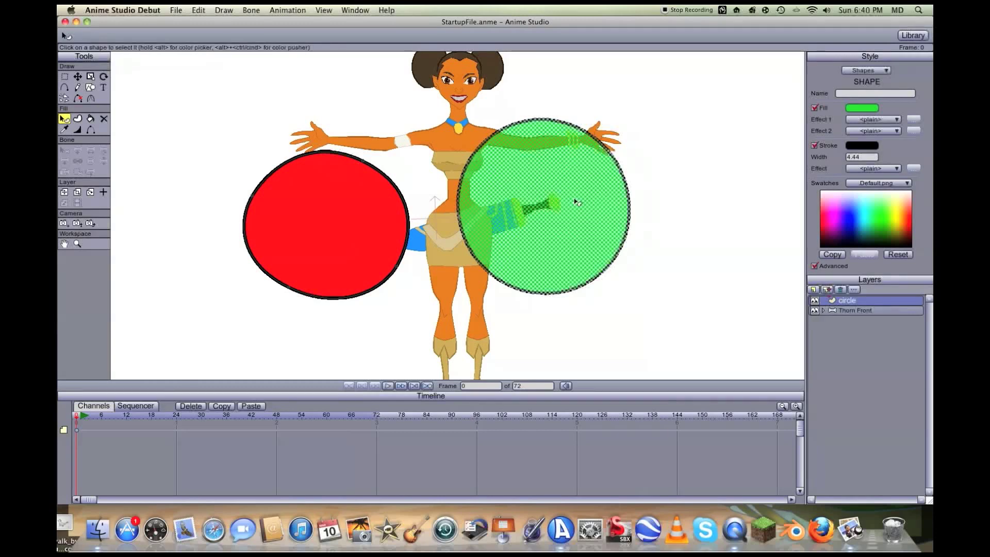
pyautogui.click(690, 206)
pyautogui.click(555, 204)
pyautogui.click(692, 179)
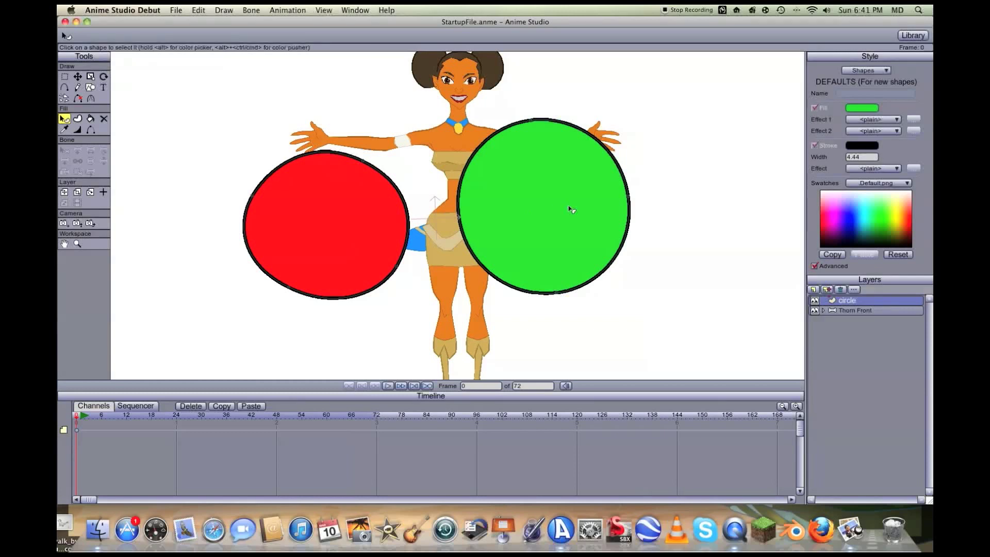
# Step: Fill both the red and the green round shapes with the current green using the Paint Bucket, applying fill and stroke
pyautogui.click(90, 119)
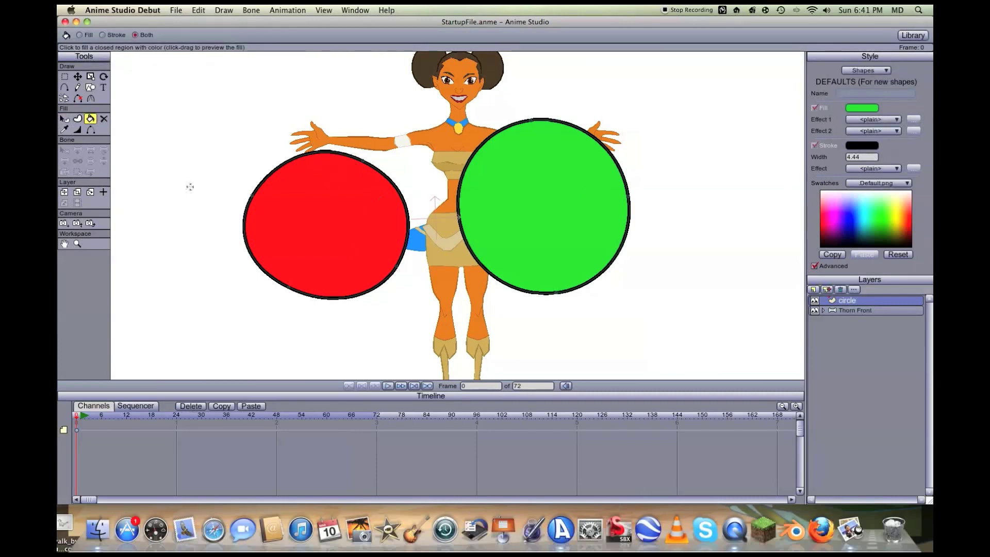
pyautogui.click(343, 203)
pyautogui.click(506, 198)
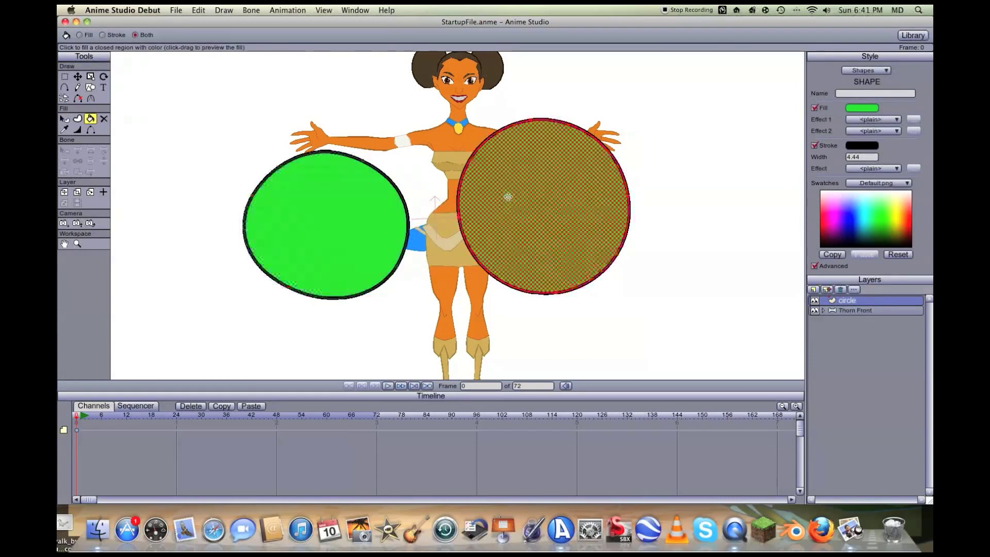
pyautogui.click(362, 211)
pyautogui.click(539, 203)
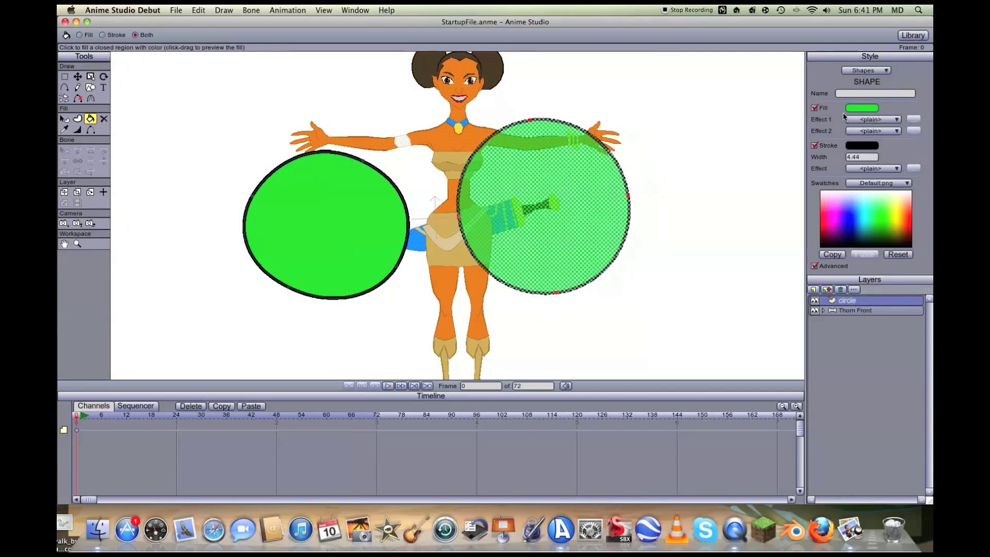
pyautogui.click(791, 136)
# Step: Set the default fill color to magenta and apply it to both round shapes with the Paint Bucket
pyautogui.click(853, 109)
pyautogui.click(525, 241)
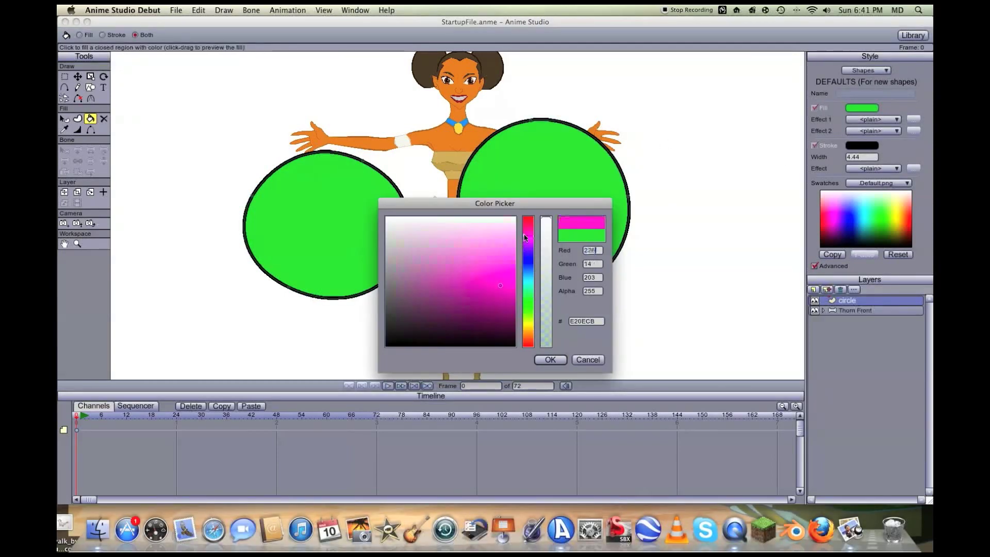
pyautogui.click(551, 359)
pyautogui.click(365, 243)
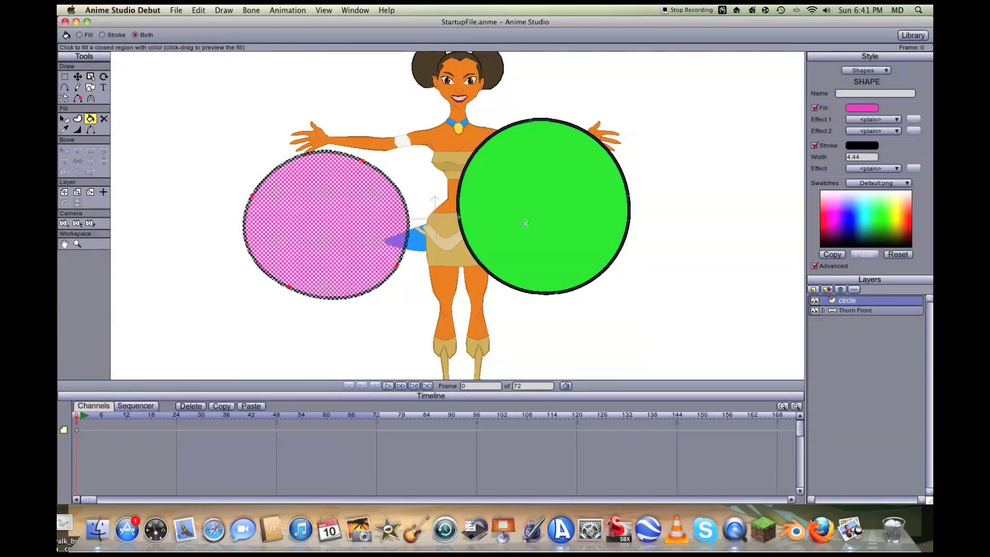
pyautogui.click(502, 223)
pyautogui.click(470, 325)
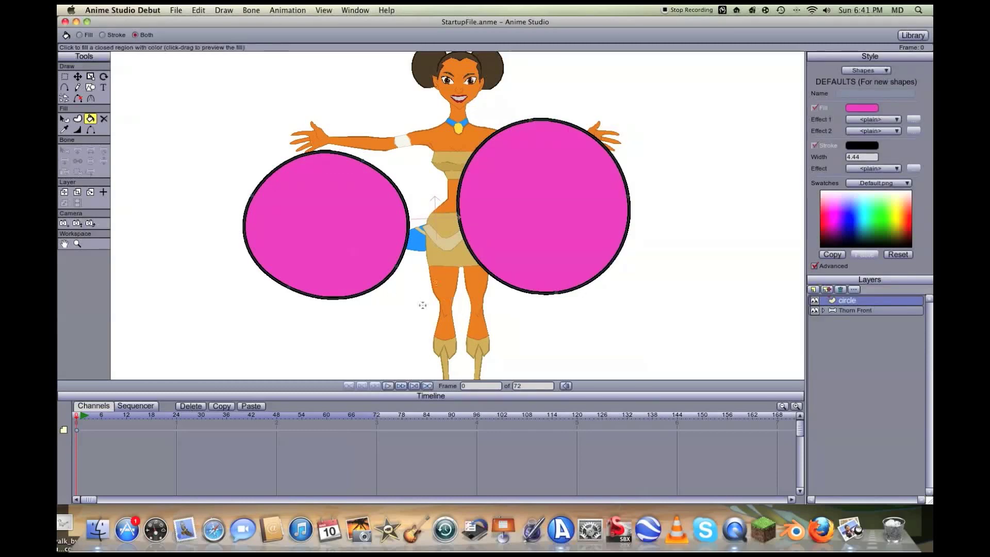
# Step: Remove the fill and stroke of both magenta shapes with the Delete Shape tool, leaving only their outlines
pyautogui.click(103, 119)
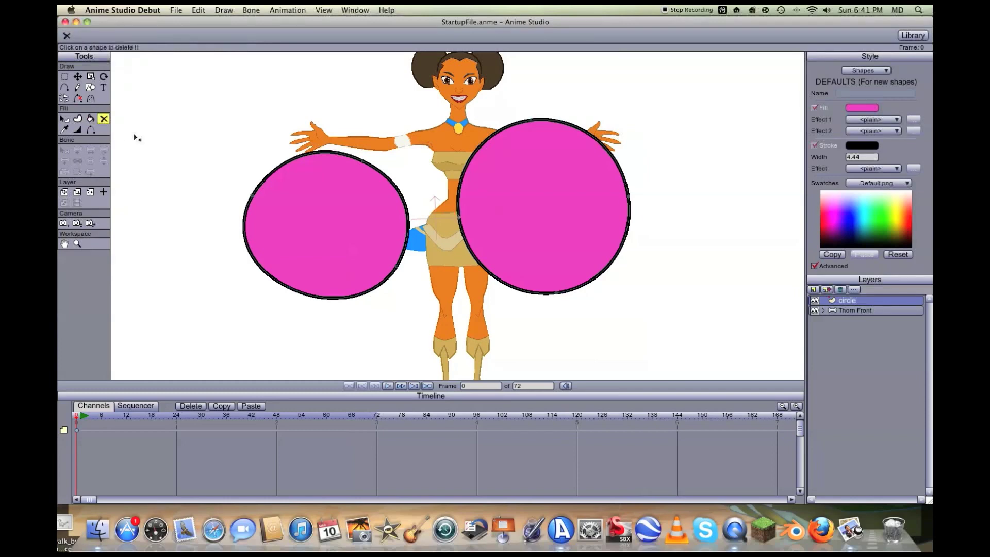
pyautogui.click(333, 250)
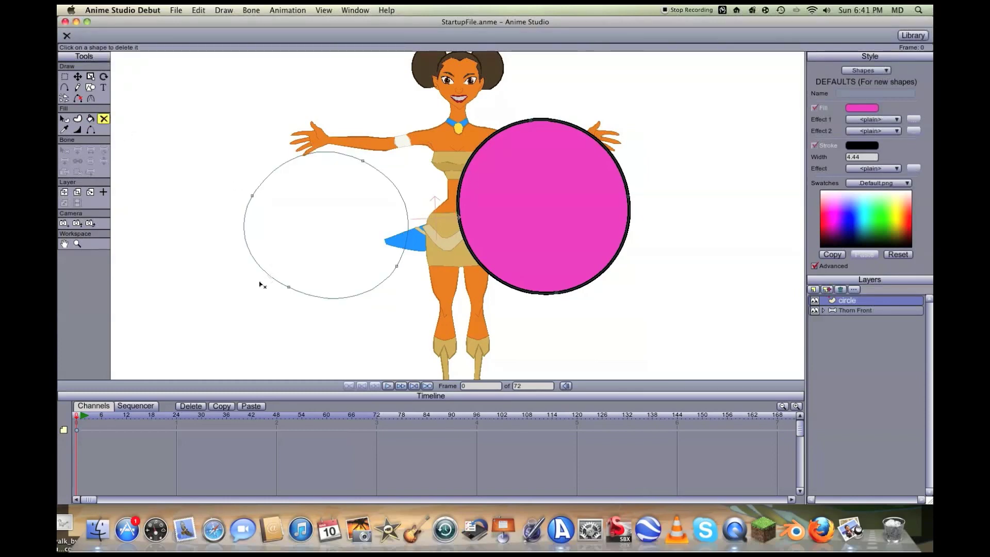
pyautogui.click(504, 212)
pyautogui.press('g')
pyautogui.moveTo(594, 169); pyautogui.dragTo(411, 241)
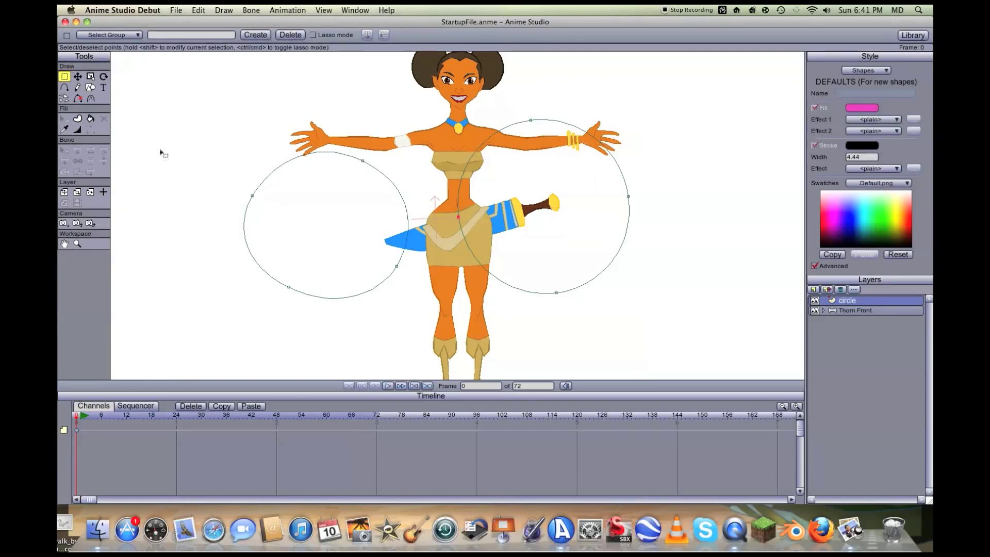
pyautogui.click(79, 131)
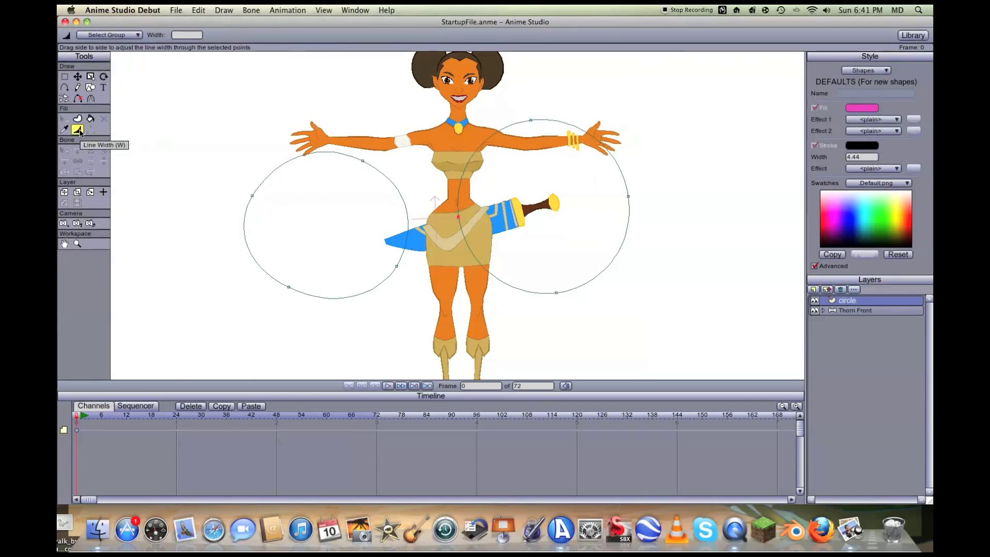
pyautogui.click(77, 118)
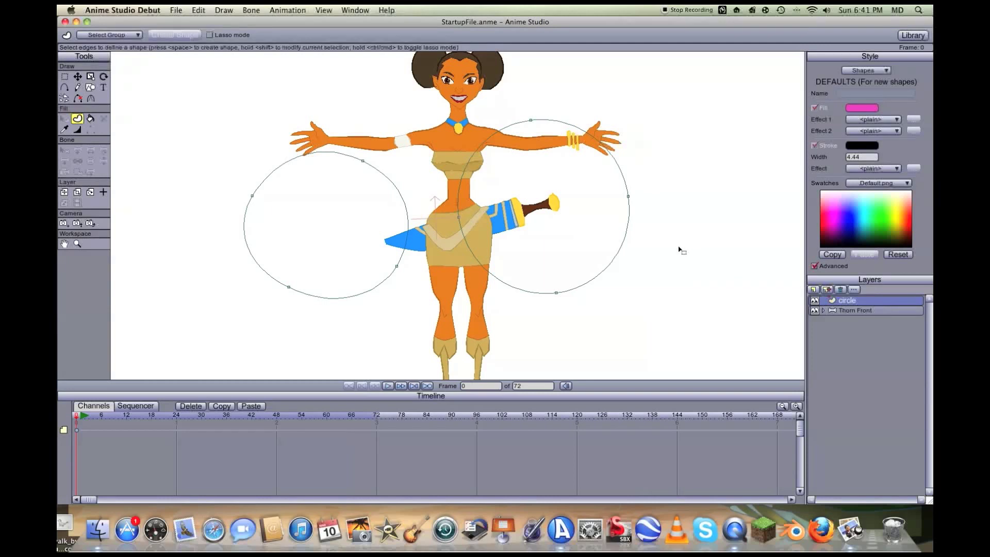
# Step: Draw a large magenta oval over the character's torso and widen its entire outline to about 10.88 with the Line Width tool
pyautogui.press('e')
pyautogui.moveTo(329, 149); pyautogui.dragTo(557, 345)
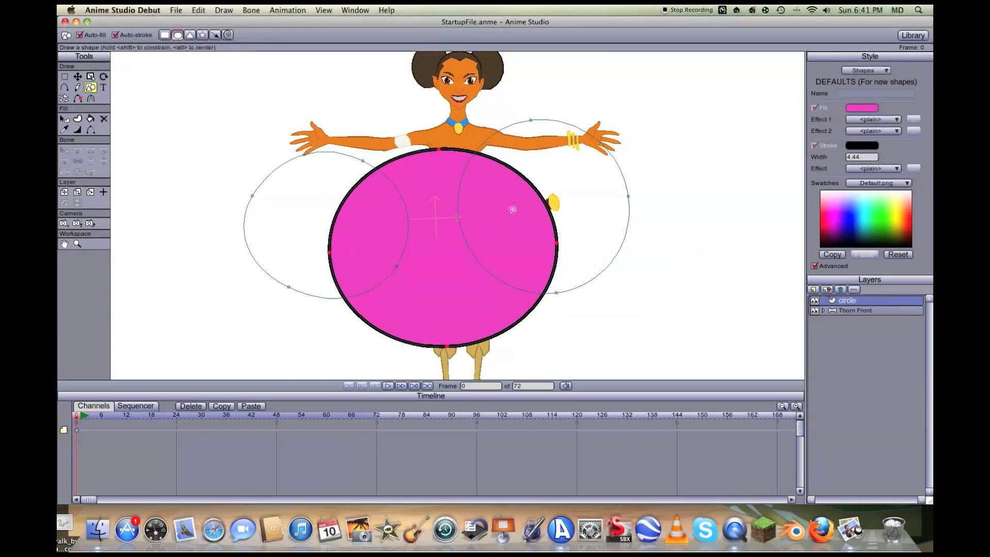
pyautogui.press('w')
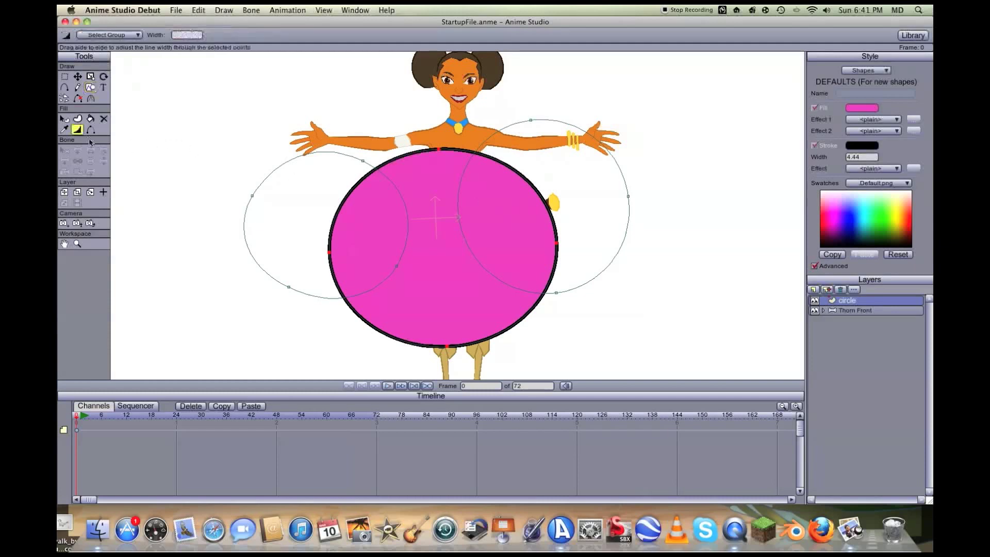
pyautogui.moveTo(273, 185)
pyautogui.mouseDown()
pyautogui.moveTo(832, 212)
pyautogui.moveTo(251, 204)
pyautogui.moveTo(345, 204)
pyautogui.mouseUp()
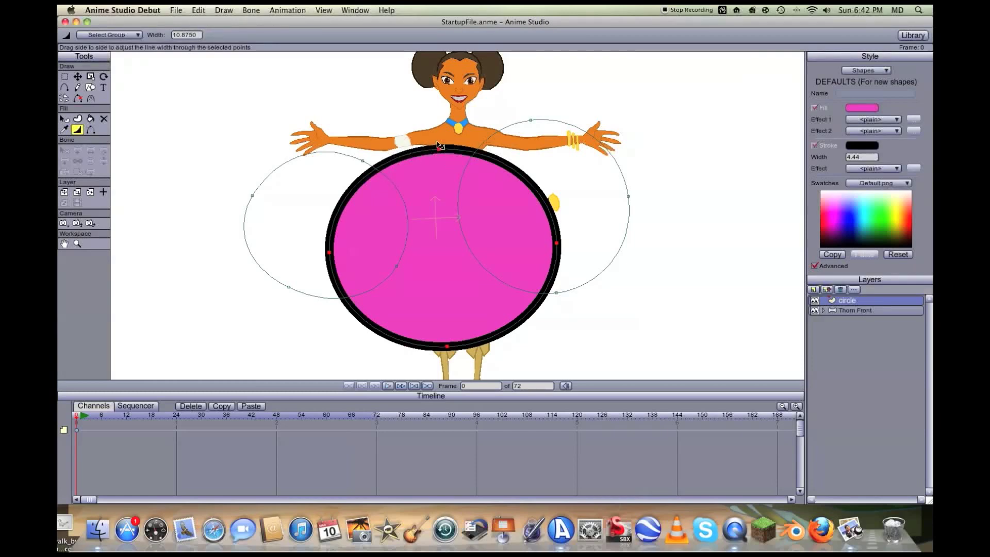
# Step: Vary the magenta oval's line width per point: make the top and bottom very thick and the left side about 8.19
pyautogui.click(440, 149)
pyautogui.moveTo(439, 148); pyautogui.dragTo(694, 162)
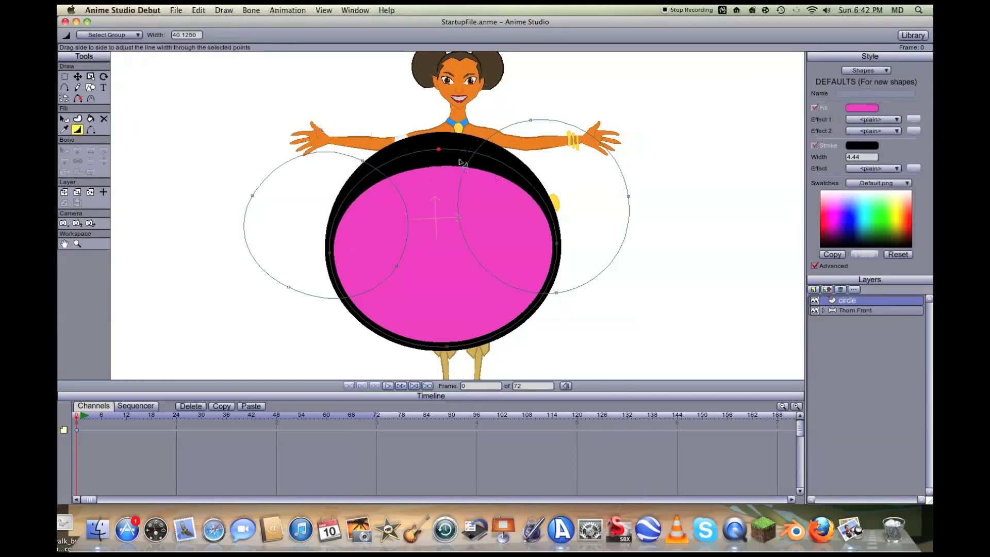
pyautogui.moveTo(441, 151)
pyautogui.mouseDown()
pyautogui.moveTo(283, 148)
pyautogui.moveTo(791, 193)
pyautogui.moveTo(328, 161)
pyautogui.moveTo(529, 174)
pyautogui.mouseUp()
pyautogui.moveTo(447, 346); pyautogui.dragTo(742, 324)
pyautogui.scroll(-2, 742, 324)
pyautogui.scroll(2, 382, 210)
pyautogui.moveTo(453, 339); pyautogui.dragTo(594, 334)
pyautogui.moveTo(442, 157)
pyautogui.mouseDown()
pyautogui.moveTo(553, 239)
pyautogui.moveTo(492, 249)
pyautogui.mouseUp()
pyautogui.moveTo(339, 251); pyautogui.dragTo(317, 254)
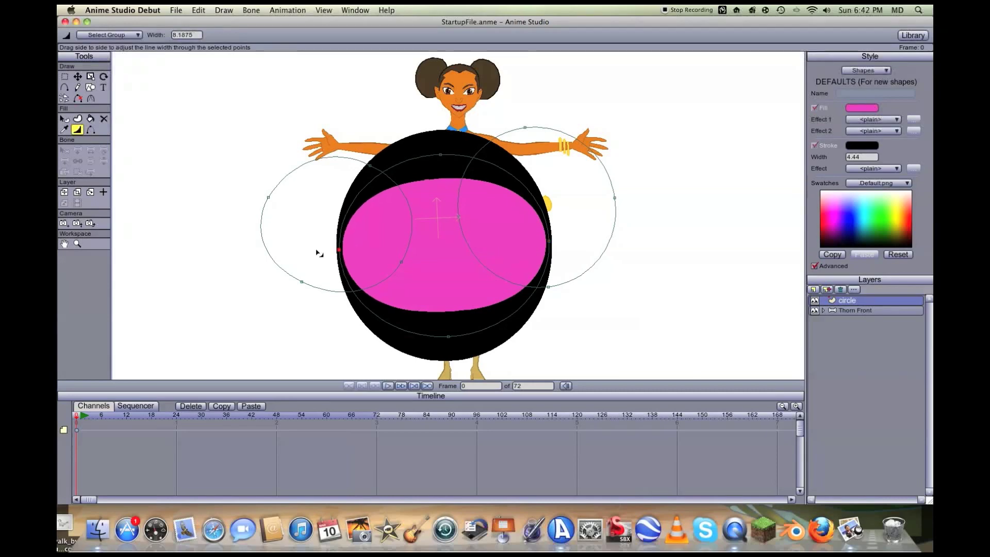
# Step: Change the fill of the thick-outlined magenta oval to white
pyautogui.press('q')
pyautogui.click(479, 246)
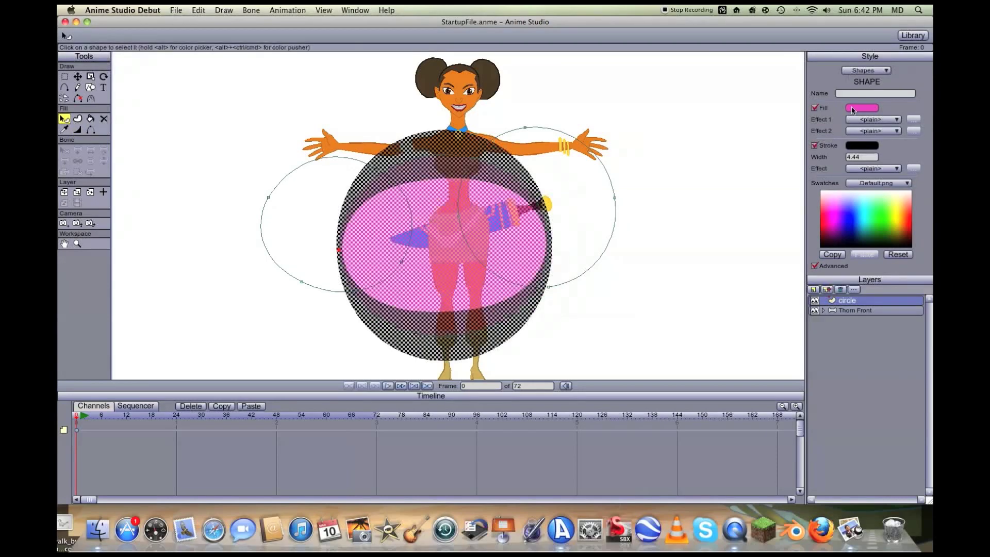
pyautogui.click(855, 109)
pyautogui.click(411, 220)
pyautogui.click(553, 361)
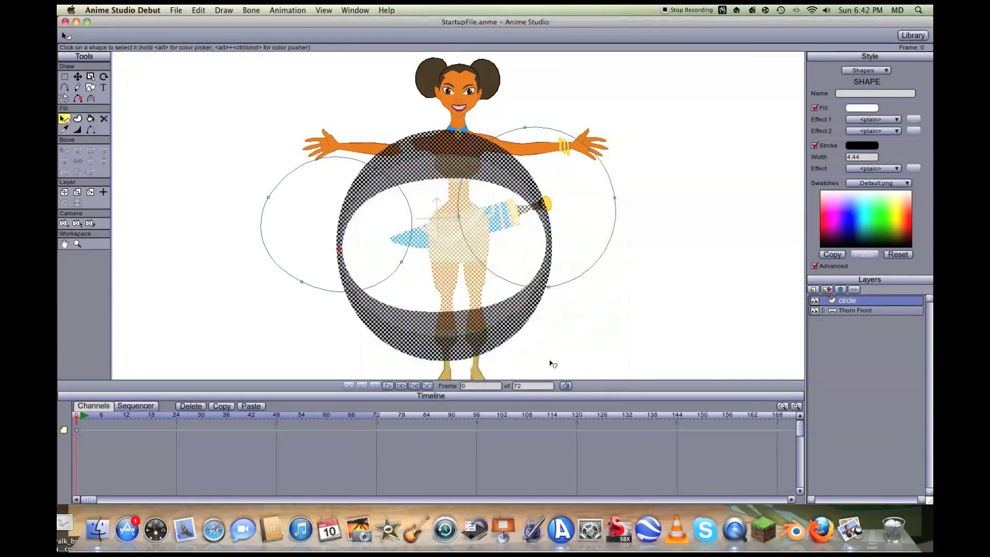
# Step: Set the default fill to green (22, 186, 88) and place a round iris in the middle of the white eye shape
pyautogui.press('e')
pyautogui.click(742, 162)
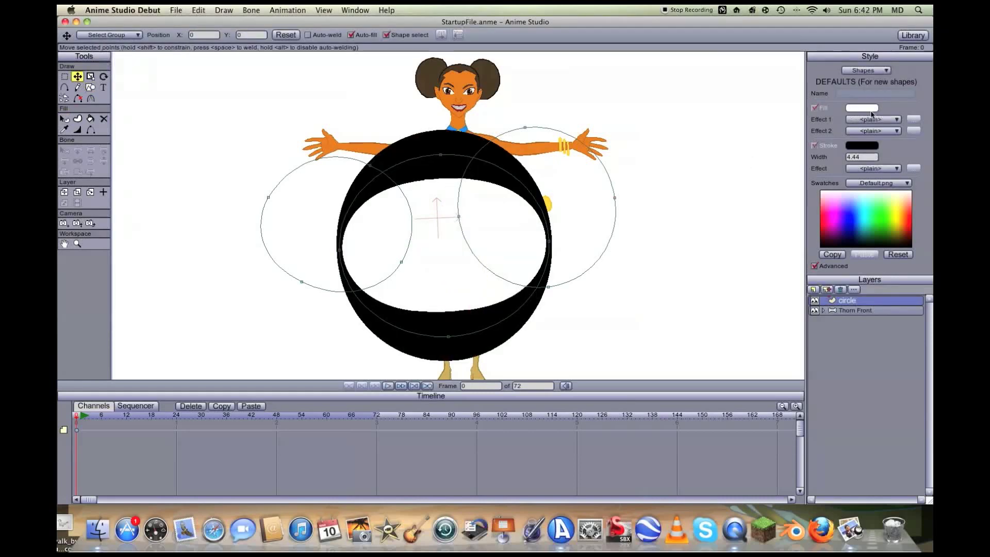
pyautogui.click(862, 107)
pyautogui.click(526, 295)
pyautogui.click(488, 296)
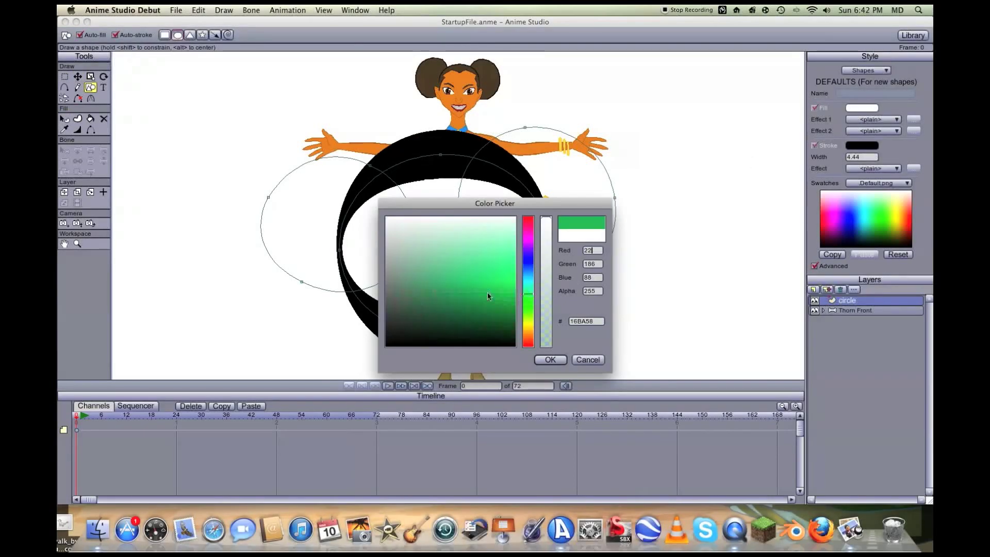
pyautogui.click(546, 360)
pyautogui.moveTo(407, 203); pyautogui.dragTo(508, 295)
pyautogui.press('t')
pyautogui.moveTo(451, 256); pyautogui.dragTo(438, 248)
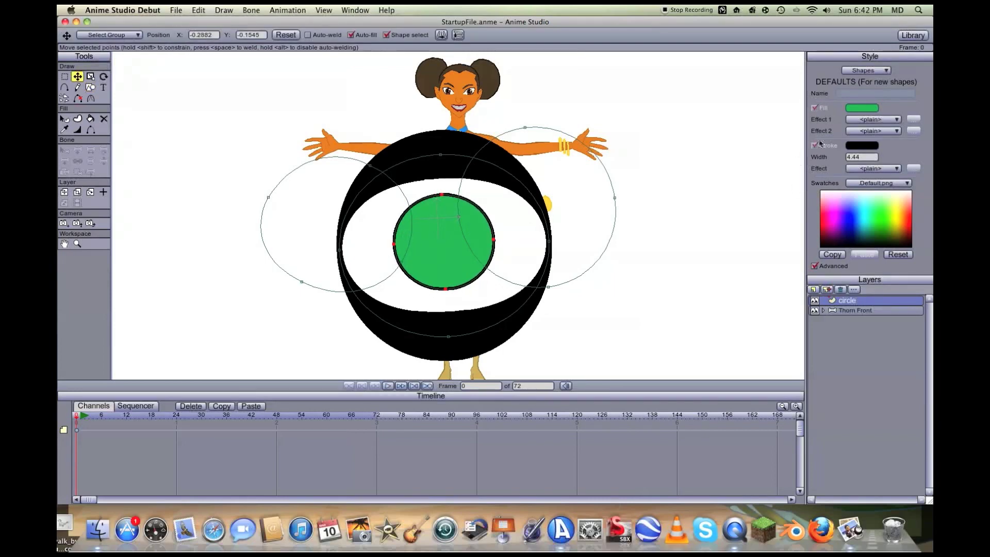
# Step: Set the default fill to black and draw a smaller round pupil in the center of the green iris
pyautogui.click(863, 108)
pyautogui.click(482, 345)
pyautogui.click(547, 360)
pyautogui.press('e')
pyautogui.moveTo(424, 214); pyautogui.dragTo(467, 265)
pyautogui.press('t')
# Step: Set the default fill to white (FFFFFF) and add a small slanted oval highlight at the pupil's upper right
pyautogui.click(860, 108)
pyautogui.click(387, 218)
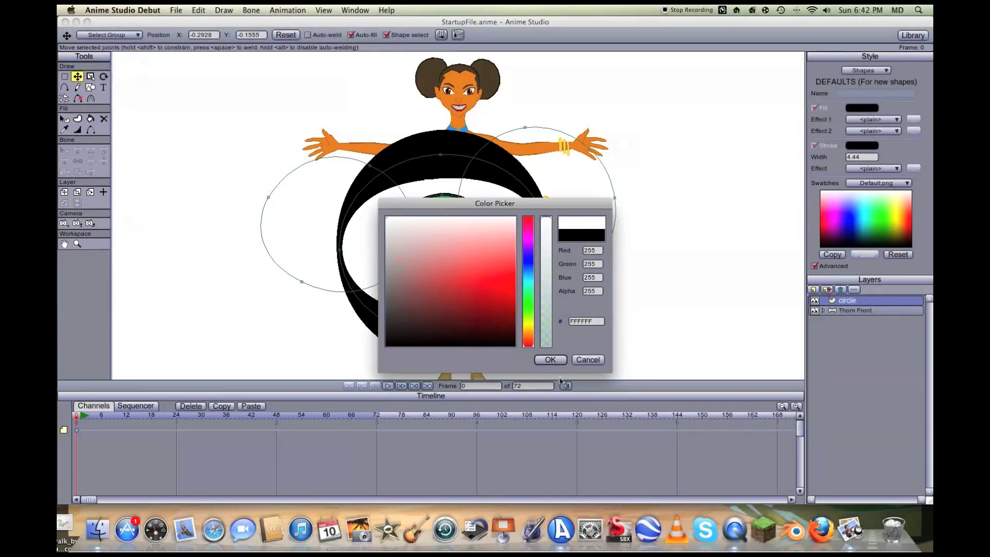
pyautogui.click(552, 361)
pyautogui.press('e')
pyautogui.moveTo(454, 199)
pyautogui.mouseDown()
pyautogui.moveTo(501, 217)
pyautogui.moveTo(481, 212)
pyautogui.mouseUp()
pyautogui.press('t')
pyautogui.scroll(-5, 480, 211)
pyautogui.scroll(6, 449, 222)
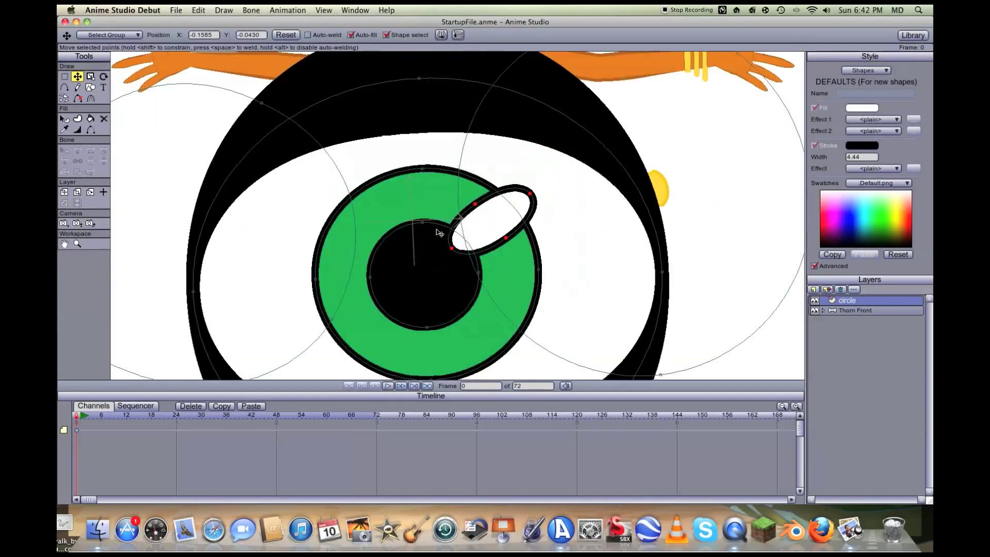
pyautogui.scroll(-2, 442, 233)
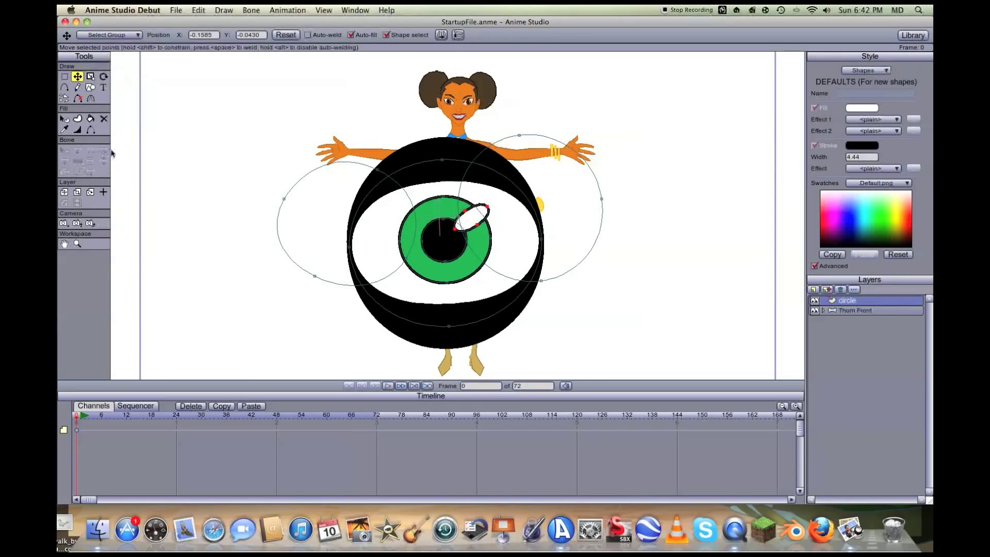
# Step: Spray Bubbles across the canvas with the Scatter Brush at widths 16 to 32, and undo the stroke
pyautogui.click(63, 98)
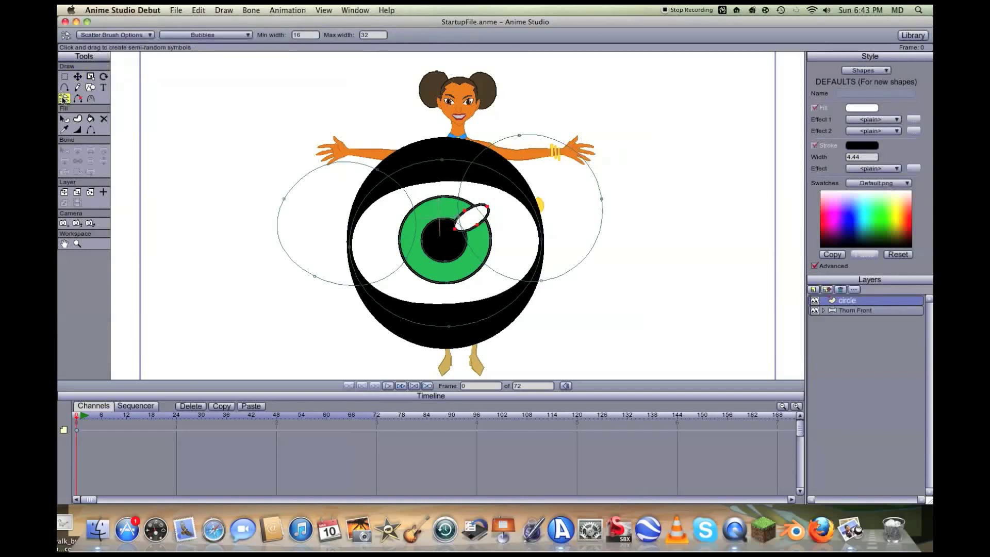
pyautogui.click(196, 35)
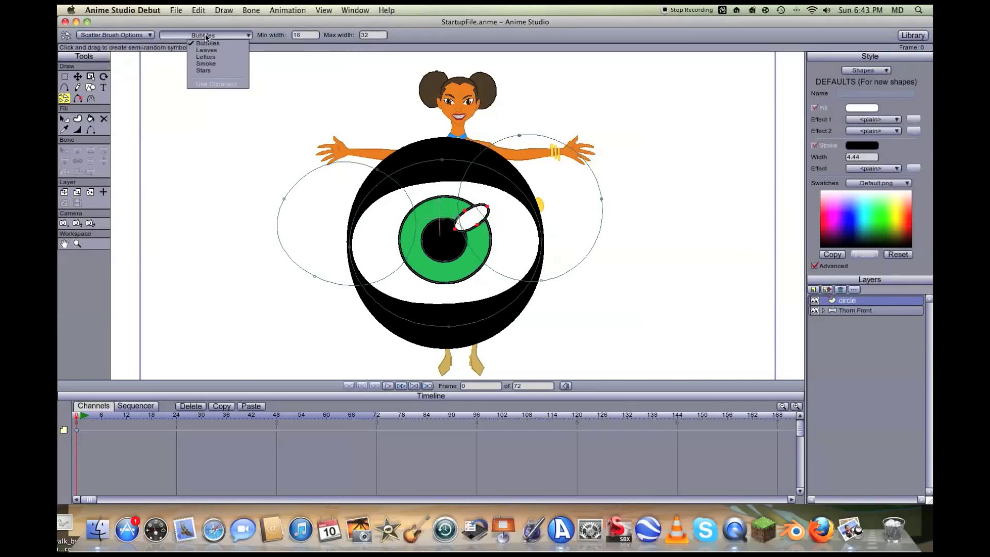
pyautogui.click(206, 36)
pyautogui.moveTo(224, 108)
pyautogui.mouseDown()
pyautogui.moveTo(209, 166)
pyautogui.moveTo(245, 208)
pyautogui.moveTo(308, 188)
pyautogui.moveTo(305, 70)
pyautogui.moveTo(250, 88)
pyautogui.moveTo(235, 148)
pyautogui.moveTo(257, 202)
pyautogui.moveTo(341, 192)
pyautogui.moveTo(386, 104)
pyautogui.moveTo(494, 62)
pyautogui.moveTo(554, 90)
pyautogui.moveTo(607, 180)
pyautogui.moveTo(573, 265)
pyautogui.moveTo(512, 273)
pyautogui.moveTo(465, 214)
pyautogui.moveTo(422, 126)
pyautogui.moveTo(383, 87)
pyautogui.moveTo(298, 105)
pyautogui.moveTo(274, 127)
pyautogui.moveTo(252, 179)
pyautogui.moveTo(253, 222)
pyautogui.moveTo(282, 270)
pyautogui.moveTo(326, 301)
pyautogui.moveTo(364, 306)
pyautogui.moveTo(562, 143)
pyautogui.moveTo(659, 198)
pyautogui.moveTo(648, 257)
pyautogui.moveTo(614, 273)
pyautogui.moveTo(572, 251)
pyautogui.moveTo(481, 147)
pyautogui.moveTo(386, 144)
pyautogui.moveTo(370, 162)
pyautogui.moveTo(376, 233)
pyautogui.moveTo(463, 252)
pyautogui.moveTo(585, 198)
pyautogui.moveTo(625, 286)
pyautogui.moveTo(490, 296)
pyautogui.moveTo(383, 222)
pyautogui.moveTo(252, 290)
pyautogui.moveTo(263, 127)
pyautogui.moveTo(585, 130)
pyautogui.moveTo(579, 46)
pyautogui.moveTo(389, 164)
pyautogui.moveTo(599, 117)
pyautogui.moveTo(310, 116)
pyautogui.moveTo(376, 70)
pyautogui.moveTo(549, 224)
pyautogui.moveTo(700, 201)
pyautogui.moveTo(653, 124)
pyautogui.moveTo(475, 304)
pyautogui.moveTo(390, 269)
pyautogui.moveTo(444, 229)
pyautogui.moveTo(431, 200)
pyautogui.moveTo(361, 256)
pyautogui.moveTo(328, 262)
pyautogui.moveTo(306, 231)
pyautogui.moveTo(416, 289)
pyautogui.moveTo(442, 289)
pyautogui.moveTo(560, 336)
pyautogui.moveTo(674, 293)
pyautogui.moveTo(697, 135)
pyautogui.moveTo(680, 114)
pyautogui.mouseUp()
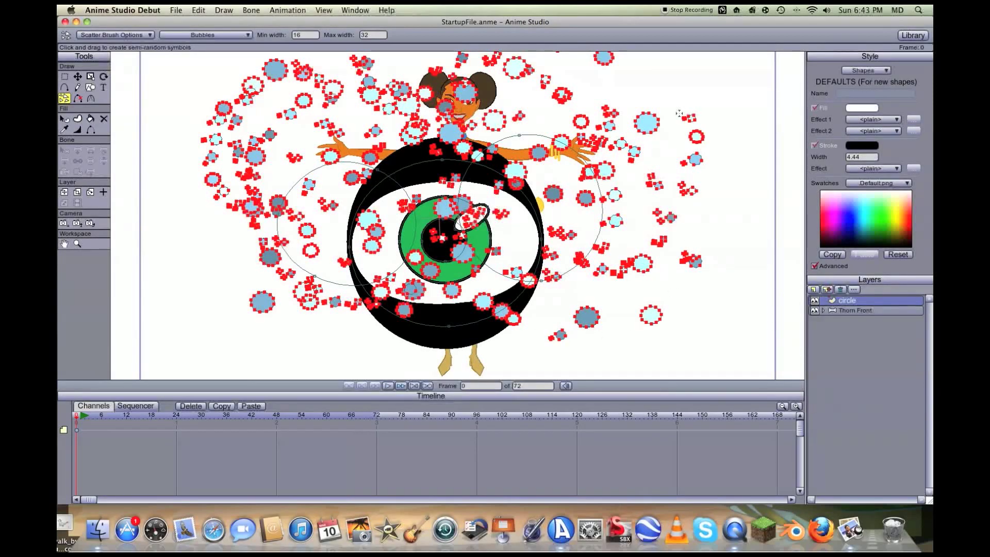
pyautogui.click(196, 10)
pyautogui.click(205, 21)
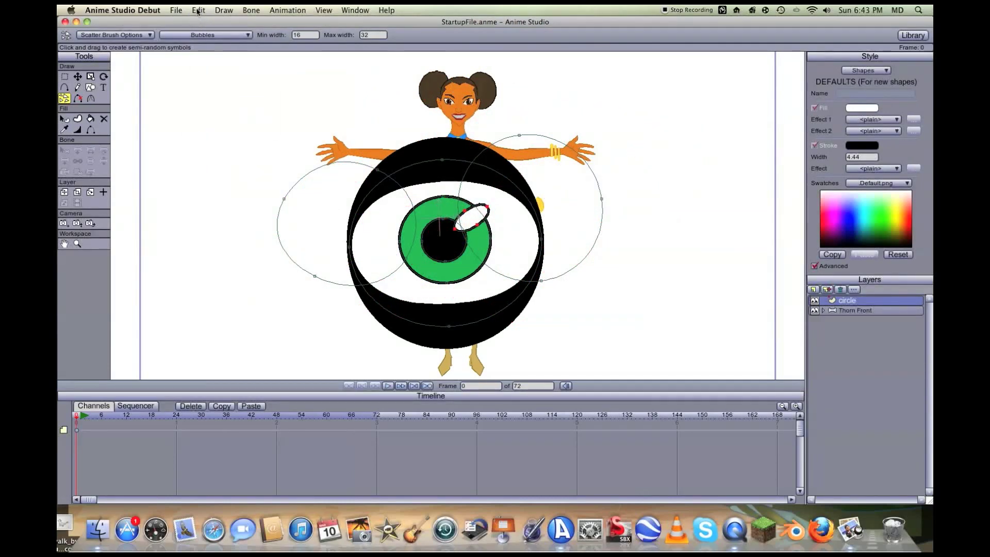
pyautogui.click(198, 11)
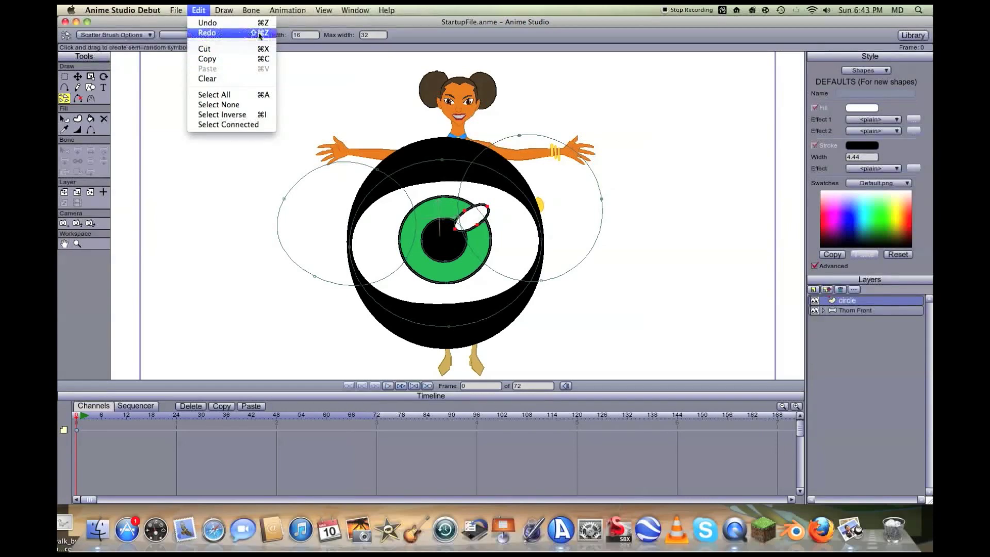
pyautogui.moveTo(168, 7)
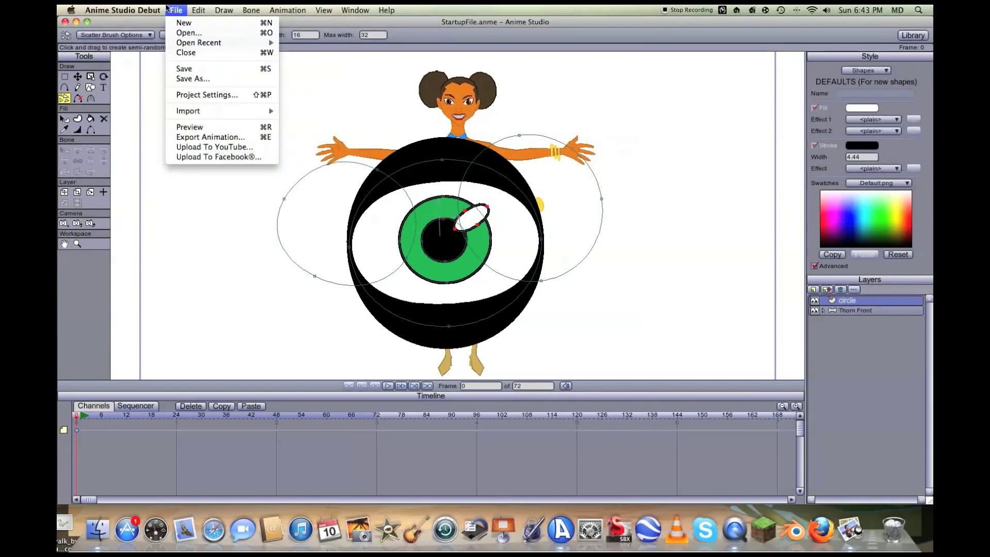
pyautogui.moveTo(288, 10)
pyautogui.click(436, 22)
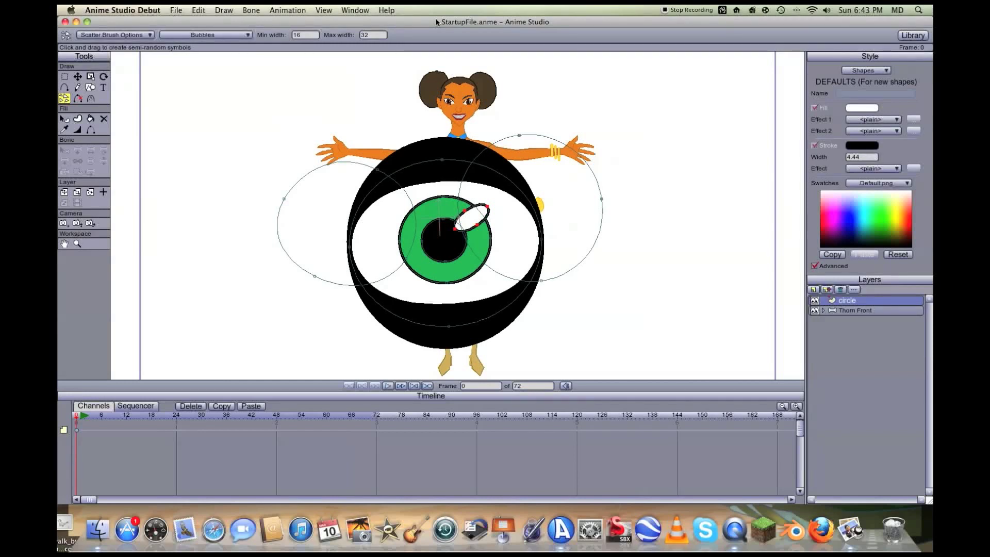
# Step: Delete the circle layer containing the eye drawing
pyautogui.click(843, 290)
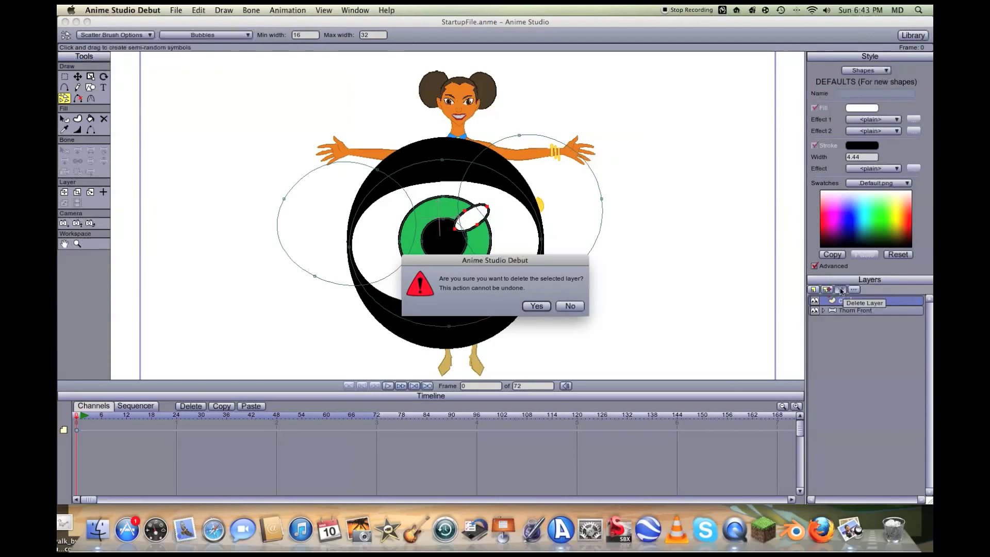
pyautogui.click(536, 307)
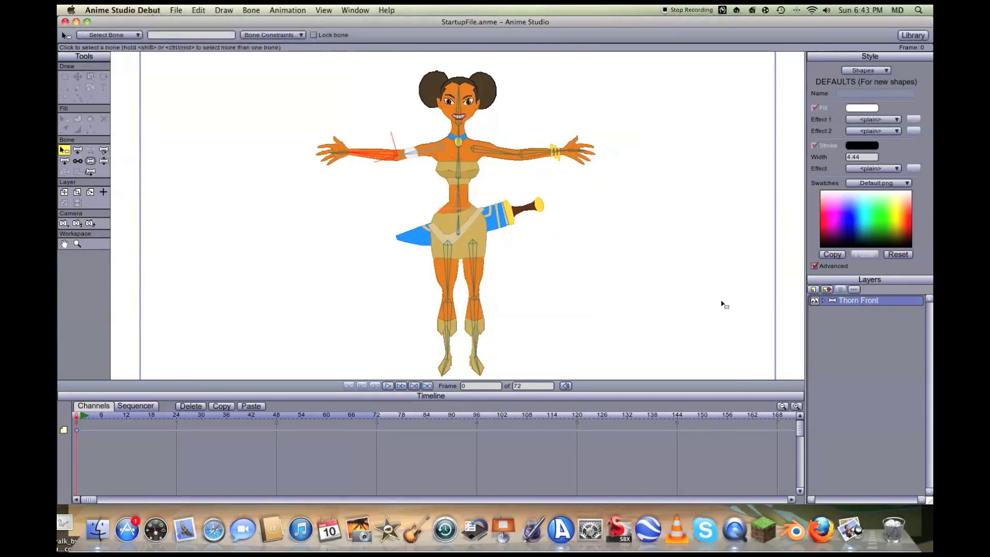
# Step: Add an image layer above Thorn Front using Sky .jpg from the Documents folder
pyautogui.click(815, 291)
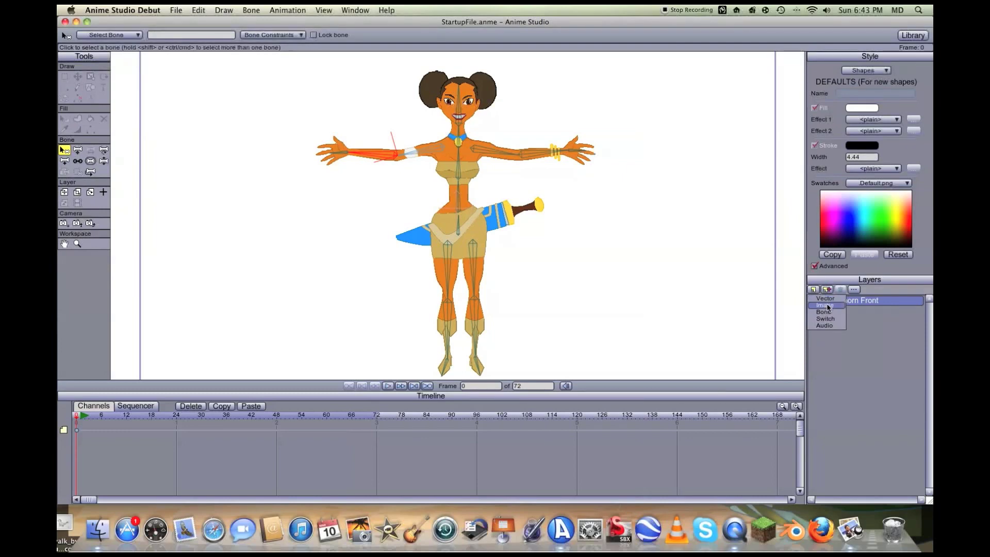
pyautogui.click(827, 306)
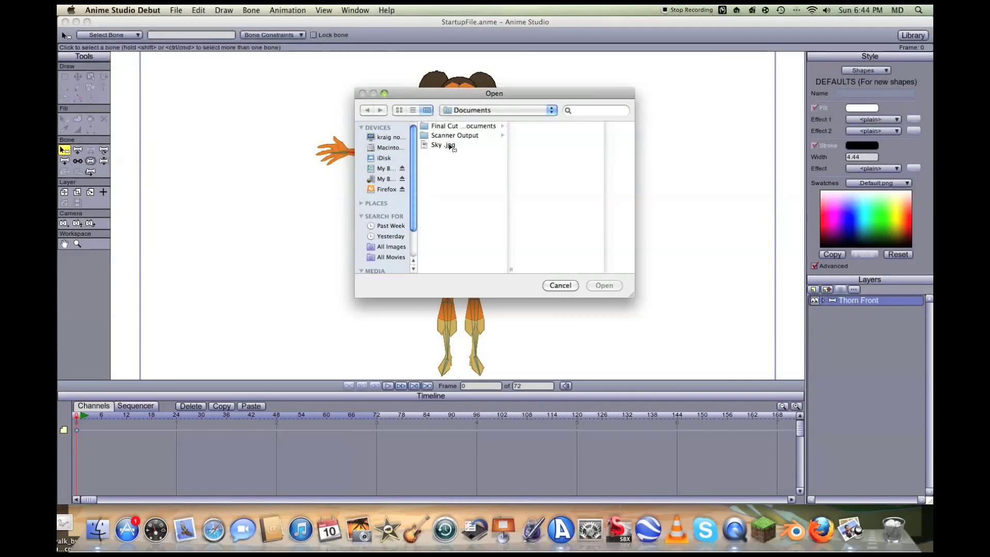
pyautogui.click(450, 146)
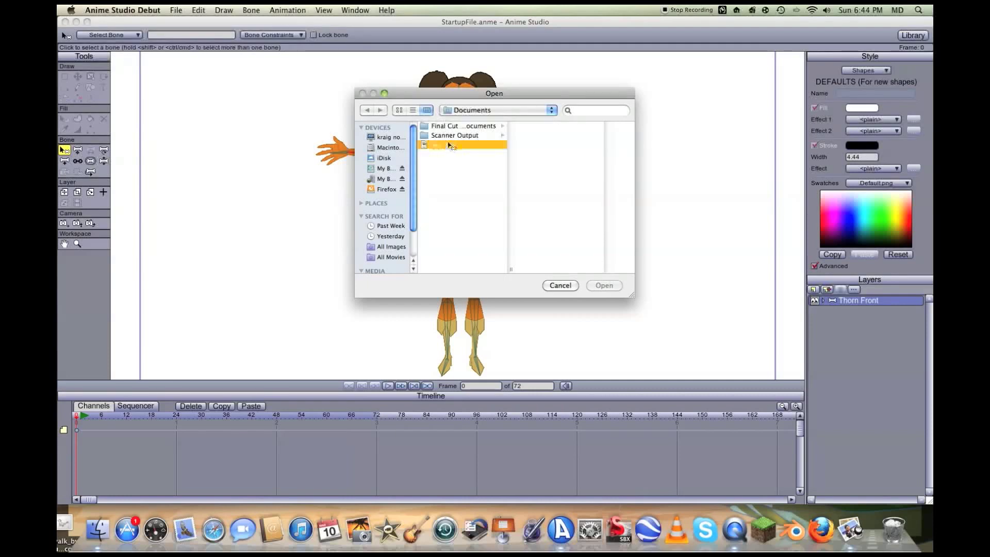
pyautogui.doubleClick(447, 146)
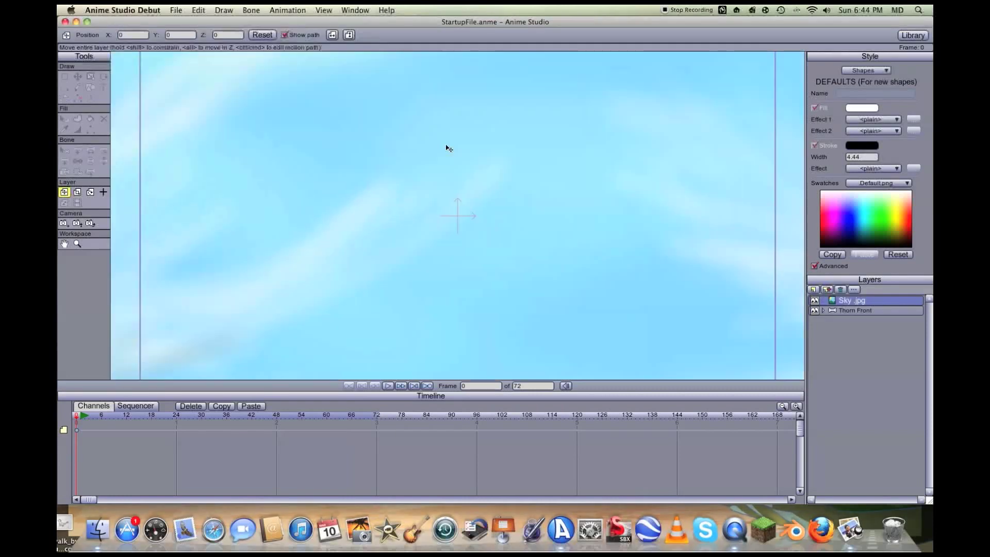
pyautogui.scroll(-5, 448, 149)
pyautogui.scroll(2, 449, 149)
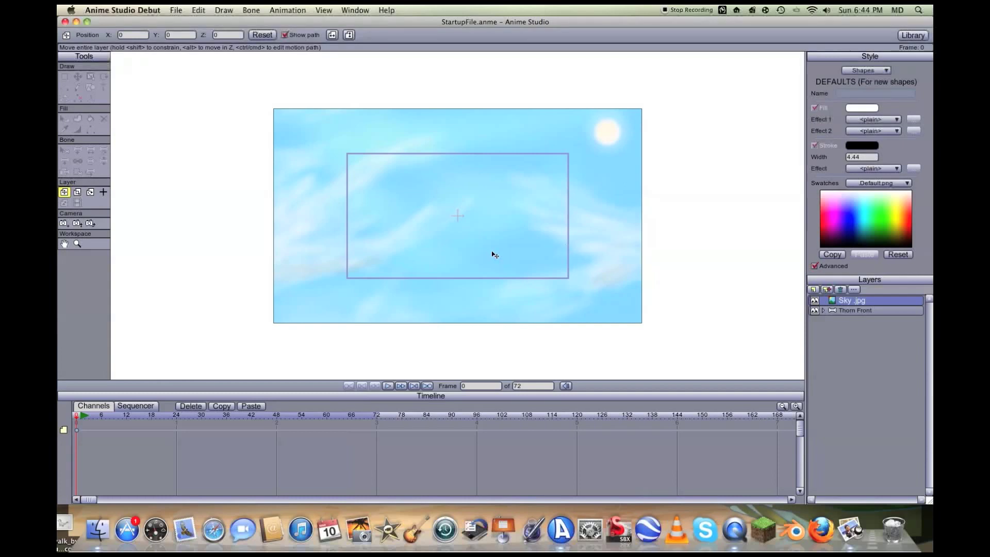
# Step: Scale the sky image layer down uniformly to about 0.61 so it just covers the project frame
pyautogui.press('s')
pyautogui.moveTo(648, 243); pyautogui.dragTo(578, 237)
pyautogui.scroll(2, 578, 236)
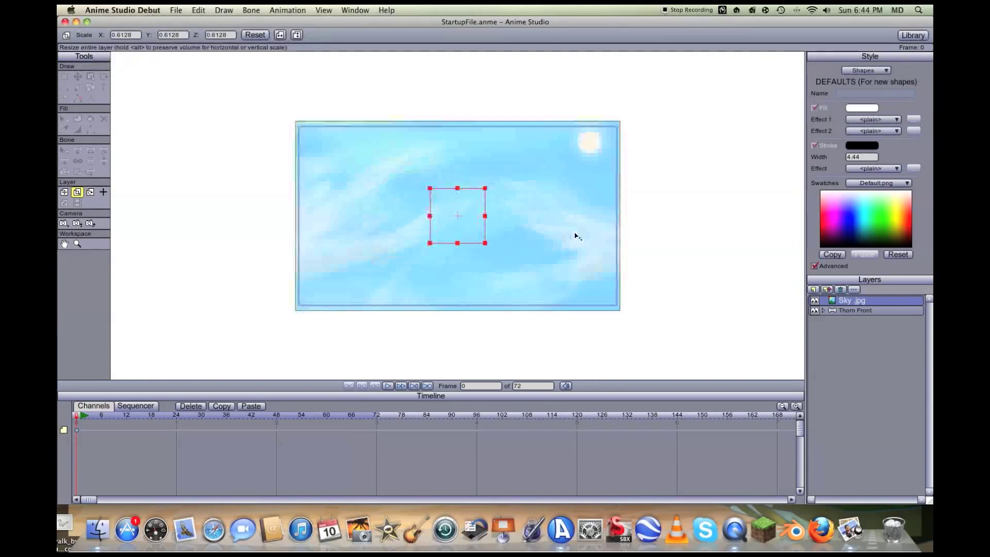
pyautogui.moveTo(632, 263); pyautogui.dragTo(625, 263)
pyautogui.scroll(2, 626, 263)
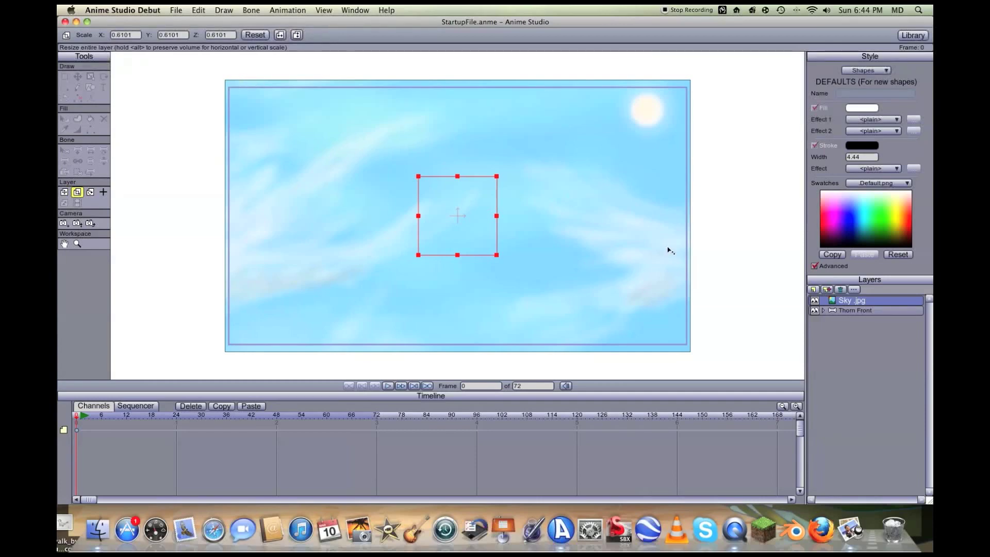
pyautogui.scroll(2, 595, 228)
pyautogui.scroll(-5, 459, 214)
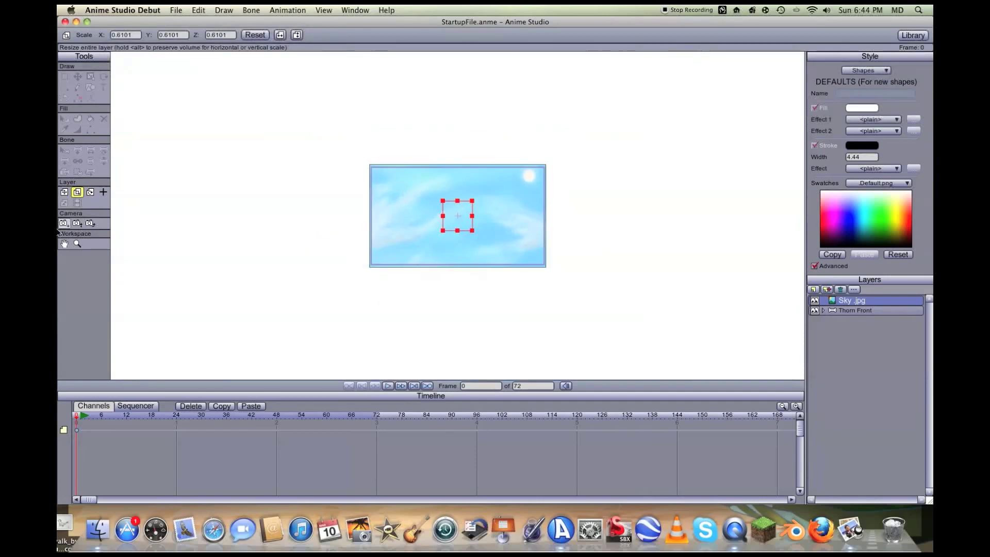
# Step: Delete the Sky .jpg image layer
pyautogui.click(64, 243)
pyautogui.scroll(4, 323, 217)
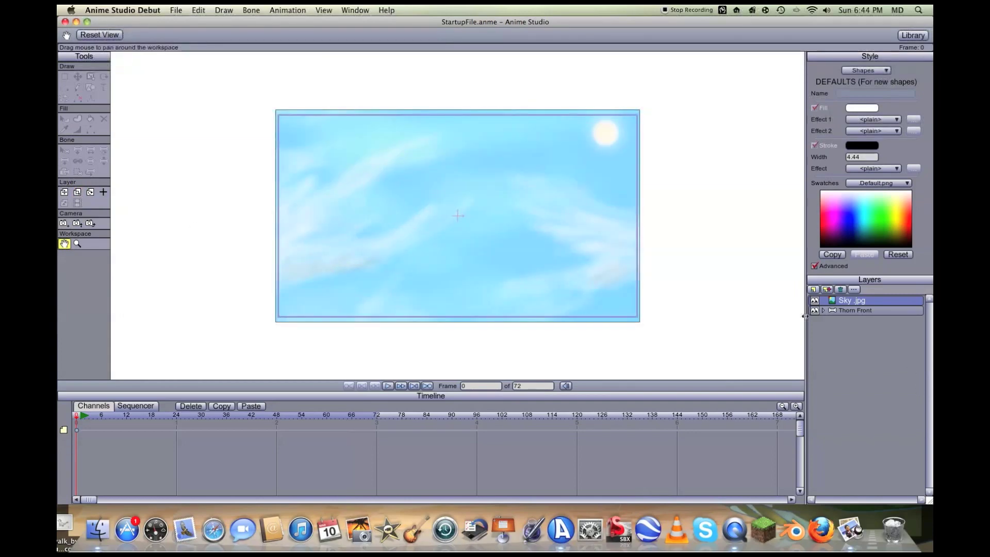
pyautogui.click(841, 290)
pyautogui.press('Return')
# Step: Add a new bone layer above the Thorn Front layer
pyautogui.click(814, 290)
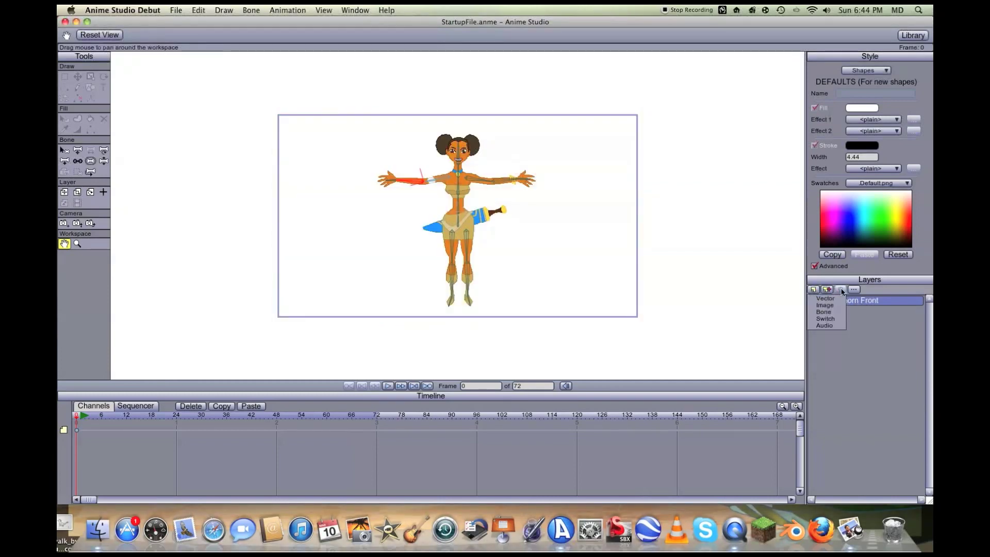
pyautogui.click(828, 312)
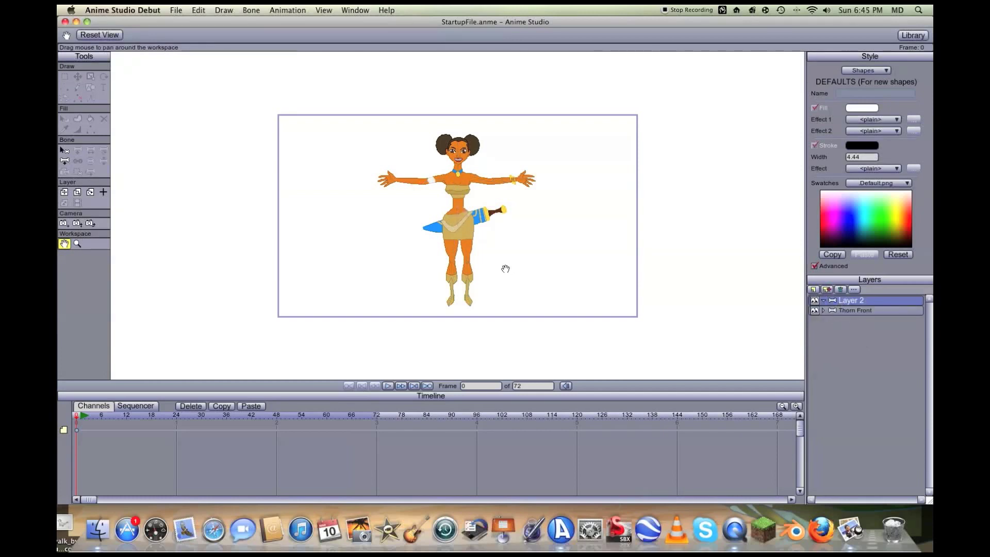
pyautogui.scroll(2, 505, 269)
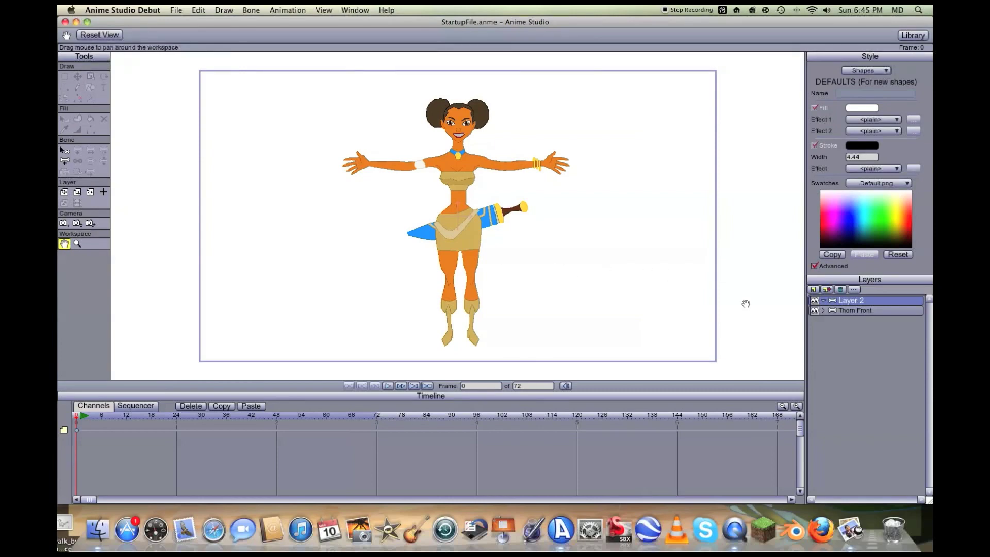
# Step: Add a vector layer and nest it inside the new bone layer
pyautogui.click(814, 289)
pyautogui.click(817, 298)
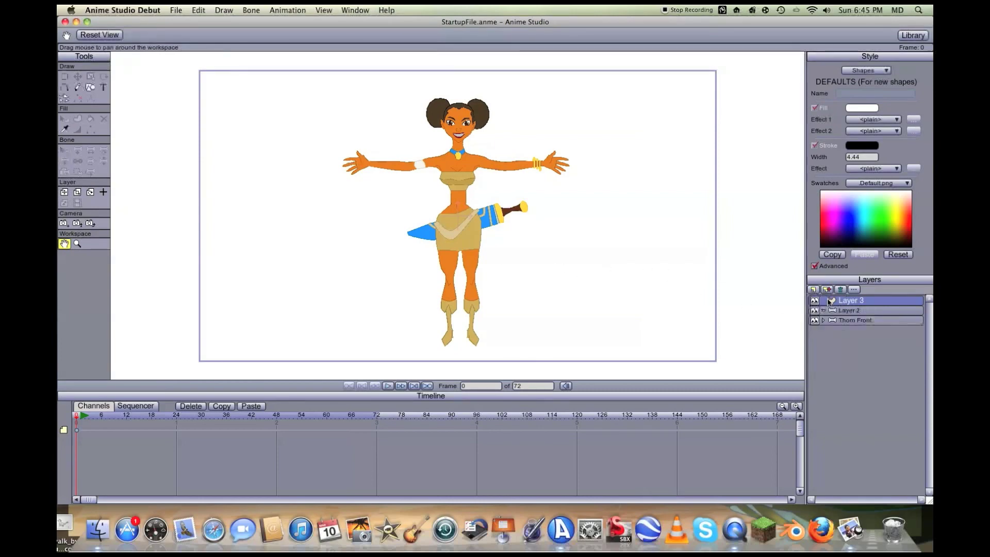
pyautogui.moveTo(850, 309); pyautogui.dragTo(846, 314)
pyautogui.click(823, 301)
pyautogui.click(822, 301)
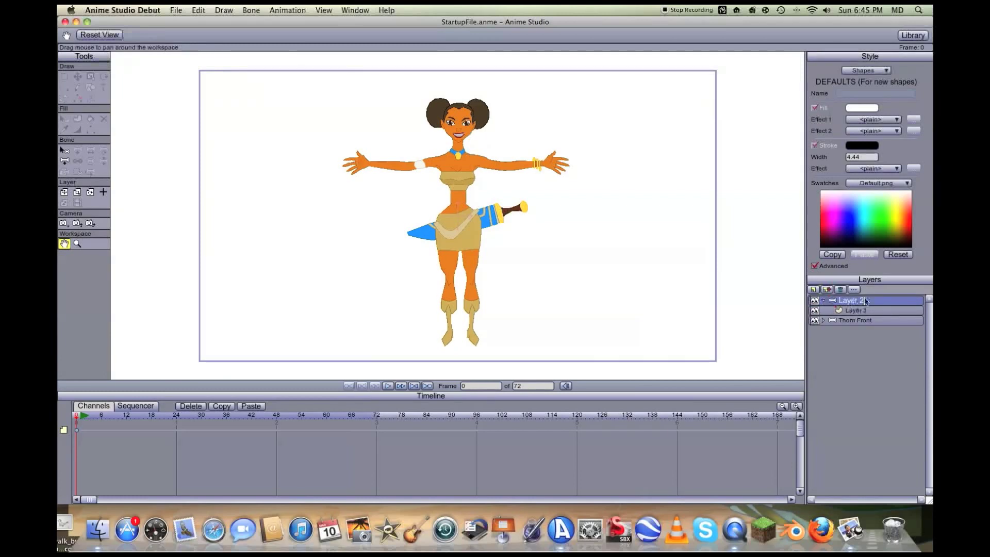
pyautogui.click(856, 311)
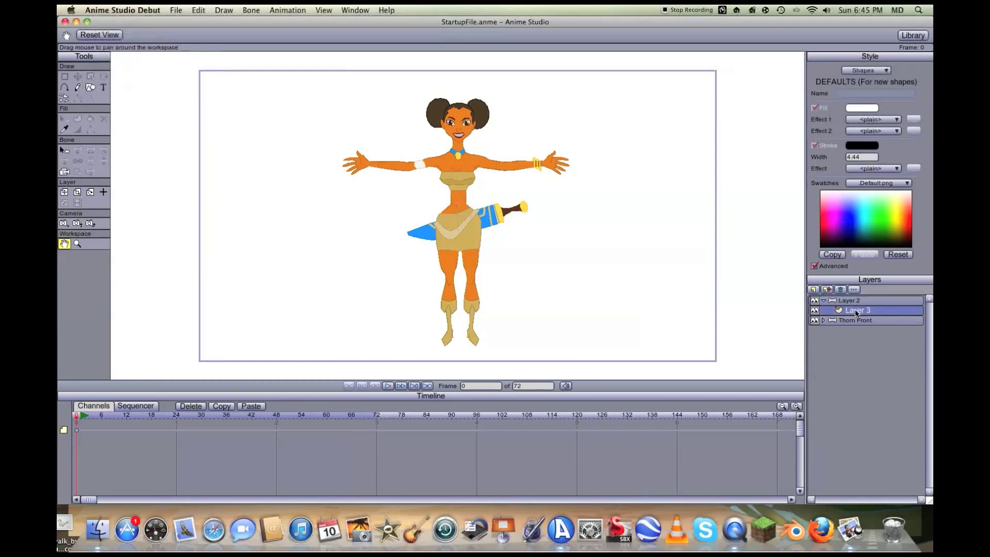
# Step: Duplicate the nested vector layer twice and collapse the bone layer that holds the copies
pyautogui.click(828, 290)
pyautogui.click(828, 290)
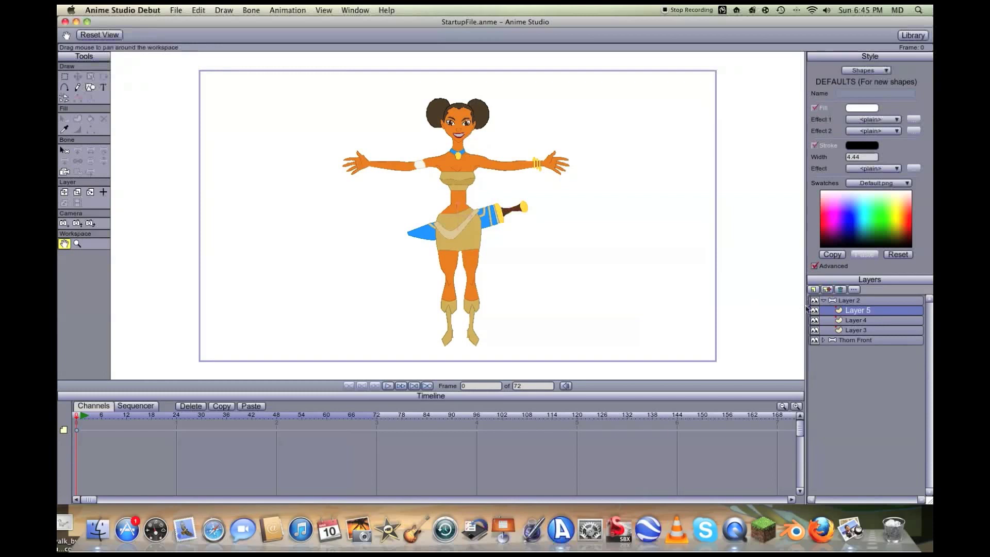
pyautogui.click(823, 301)
# Step: Duplicate the Thorn Front layer and move the copy beside the original, to about X 0.81, Y 0.02
pyautogui.click(842, 313)
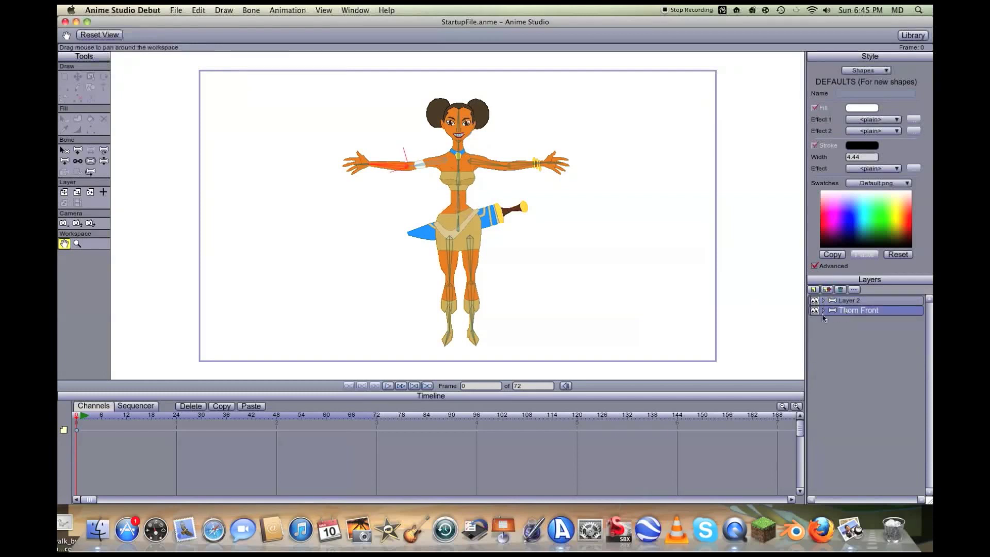
pyautogui.click(828, 290)
pyautogui.press('m')
pyautogui.moveTo(452, 276); pyautogui.dragTo(507, 272)
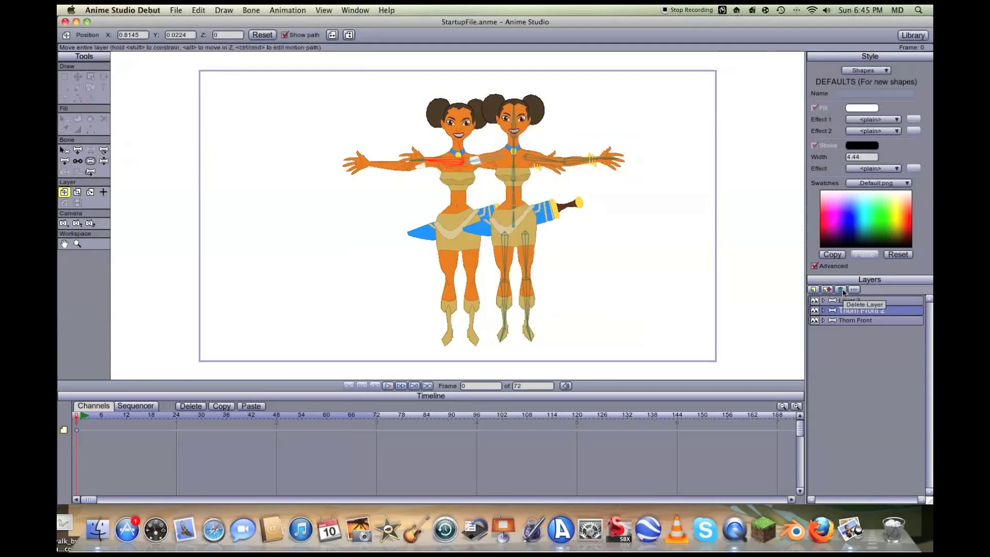
# Step: Delete the duplicated Thorn Front layer
pyautogui.click(842, 290)
pyautogui.press('Return')
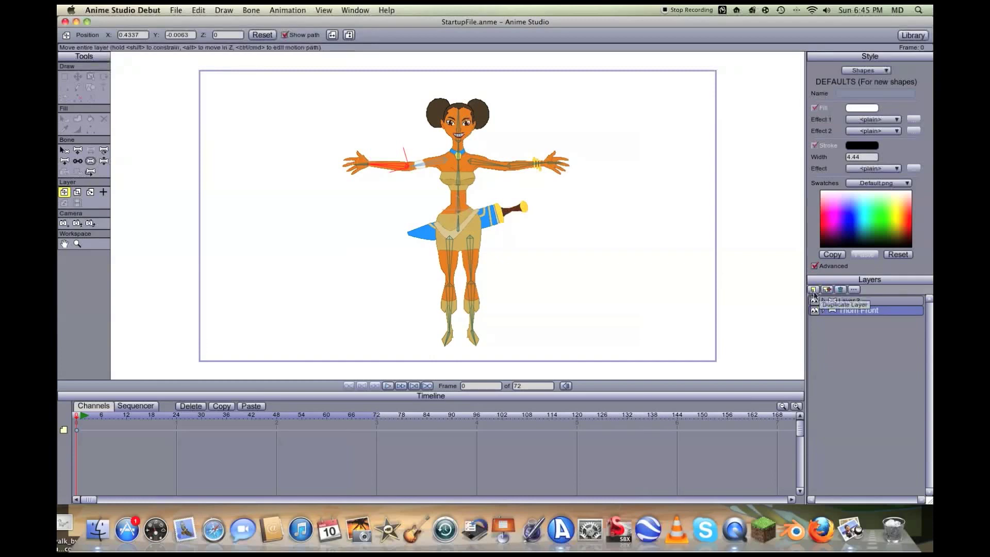
# Step: Expand the new bone layer and draw a large circle as a head on Layer 5, over the character's outstretched arm beside the torso
pyautogui.click(834, 300)
pyautogui.click(824, 301)
pyautogui.click(850, 311)
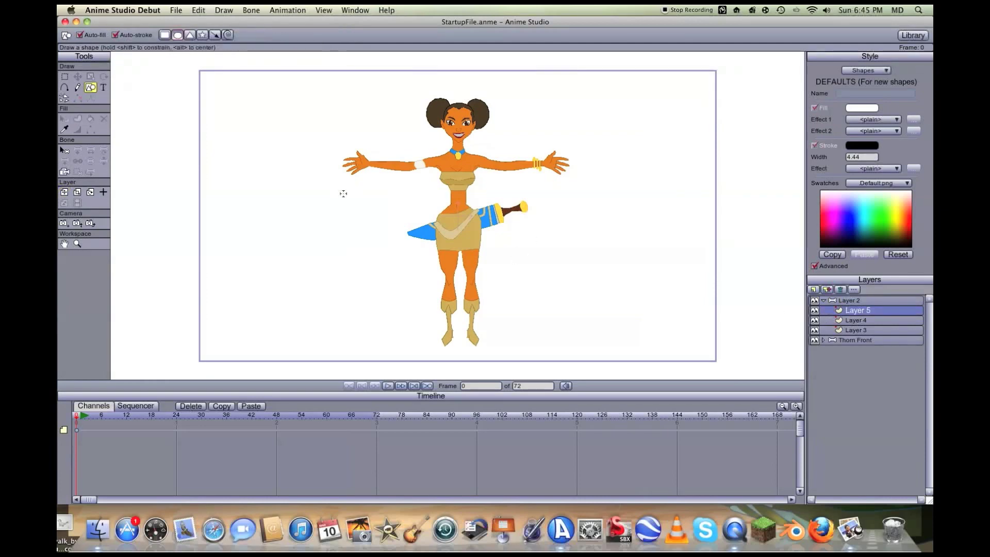
pyautogui.moveTo(332, 144); pyautogui.dragTo(430, 238)
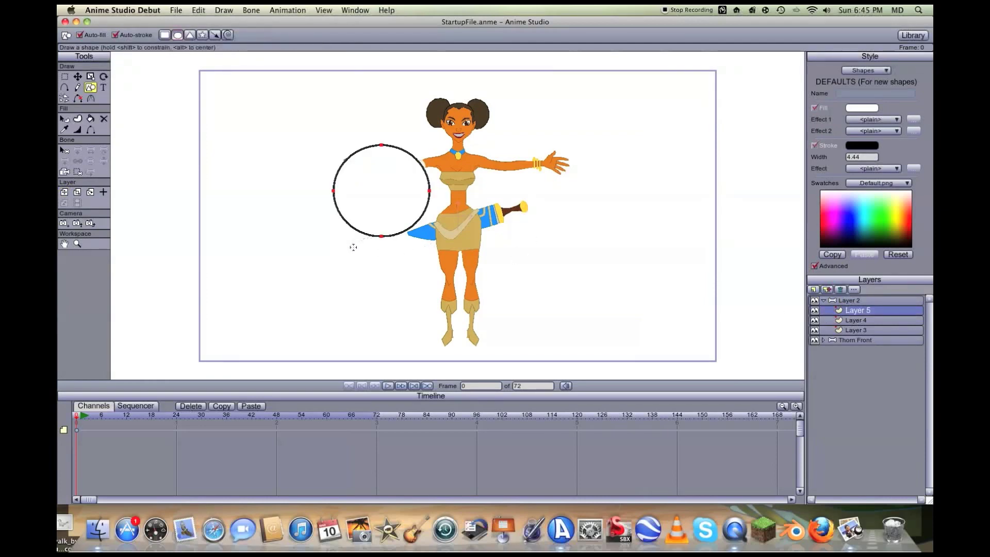
# Step: Draw a small neck oval on Layer 4 and a large body oval on Layer 3, aligning the body beneath the head
pyautogui.click(857, 320)
pyautogui.moveTo(352, 221); pyautogui.dragTo(446, 345)
pyautogui.click(849, 333)
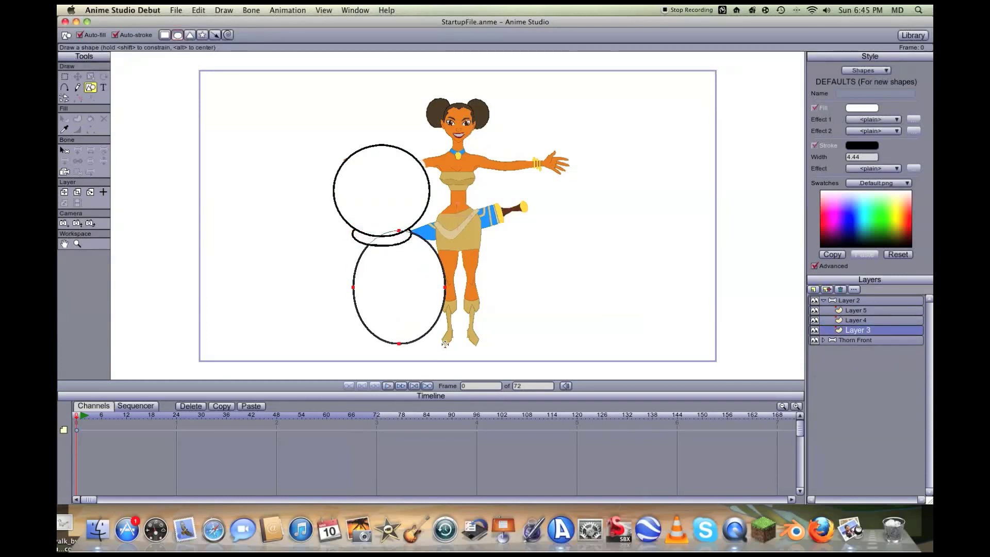
pyautogui.press('t')
pyautogui.moveTo(385, 294)
pyautogui.mouseDown()
pyautogui.moveTo(369, 285)
pyautogui.moveTo(380, 286)
pyautogui.mouseUp()
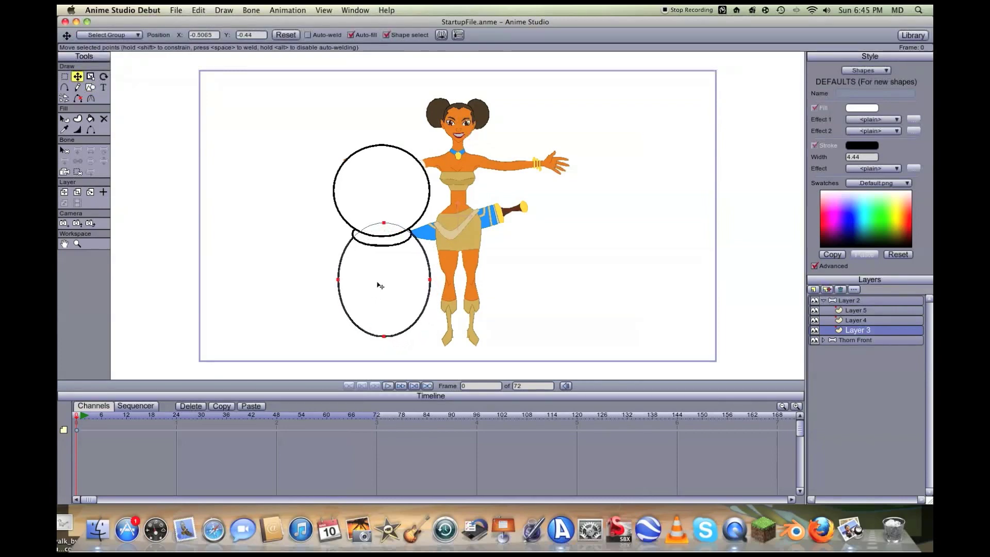
# Step: Draw two round eyes with small pupils inside the head circle on Layer 5
pyautogui.click(831, 310)
pyautogui.press('s')
pyautogui.moveTo(354, 169); pyautogui.dragTo(382, 197)
pyautogui.moveTo(392, 163)
pyautogui.mouseDown()
pyautogui.moveTo(421, 193)
pyautogui.moveTo(402, 178)
pyautogui.moveTo(377, 187)
pyautogui.mouseUp()
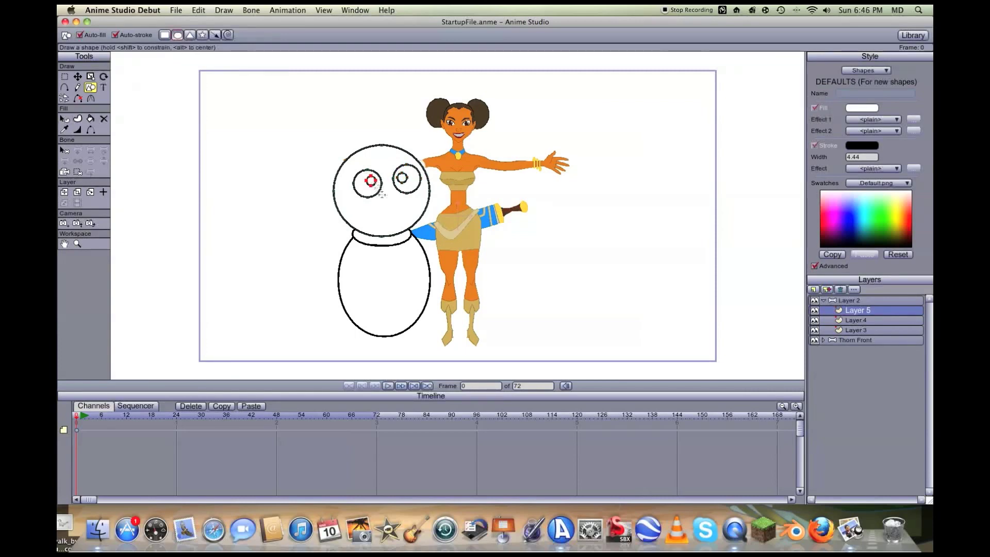
# Step: Add a teardrop-shaped mouth with a pointed end below the eyes on Layer 5
pyautogui.scroll(3, 378, 218)
pyautogui.press('f')
pyautogui.moveTo(278, 200)
pyautogui.mouseDown()
pyautogui.moveTo(319, 191)
pyautogui.moveTo(362, 203)
pyautogui.moveTo(307, 214)
pyautogui.moveTo(281, 201)
pyautogui.mouseUp()
pyautogui.press('t')
pyautogui.scroll(-3, 499, 223)
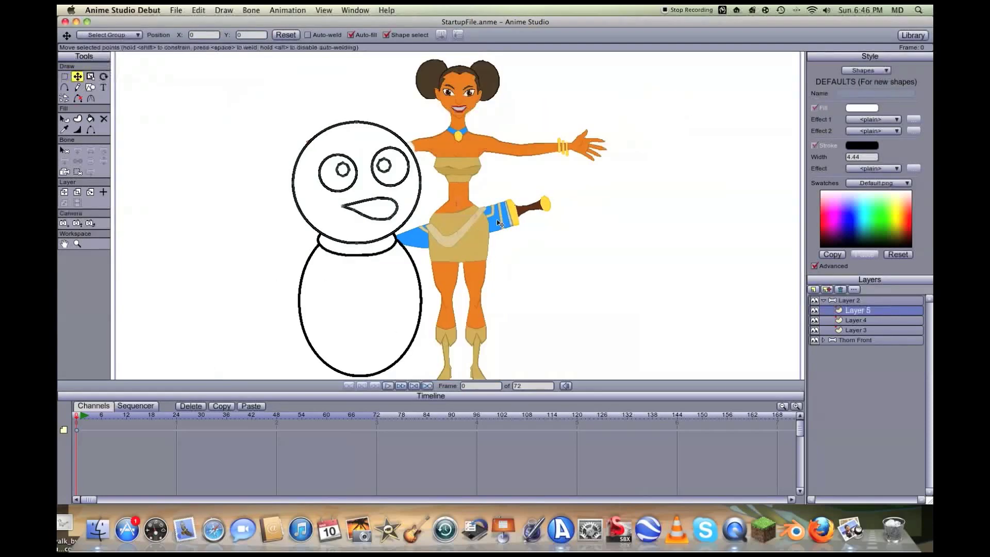
# Step: Add one bone through the body and another through the head on the new bone layer, and bend the figure with Manipulate Bones
pyautogui.click(826, 301)
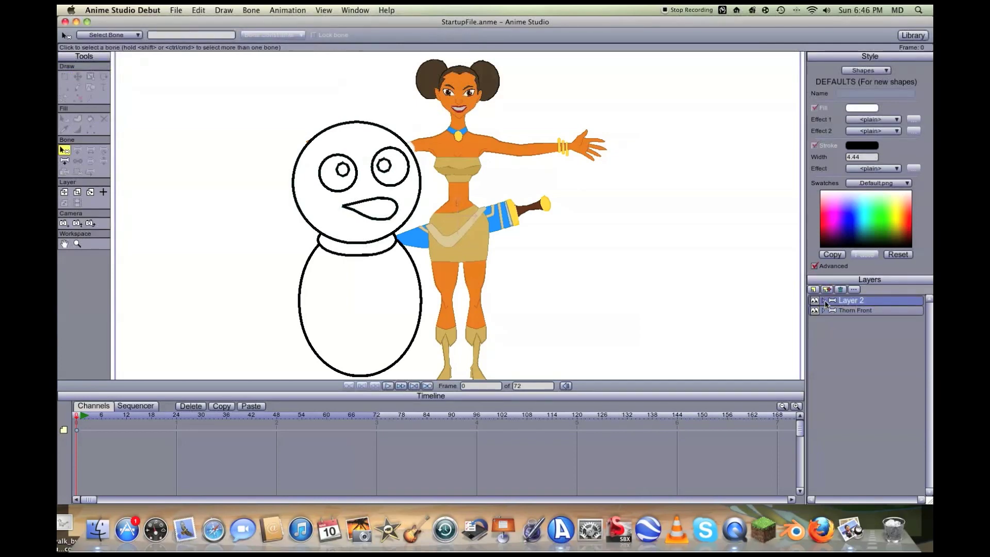
pyautogui.click(65, 162)
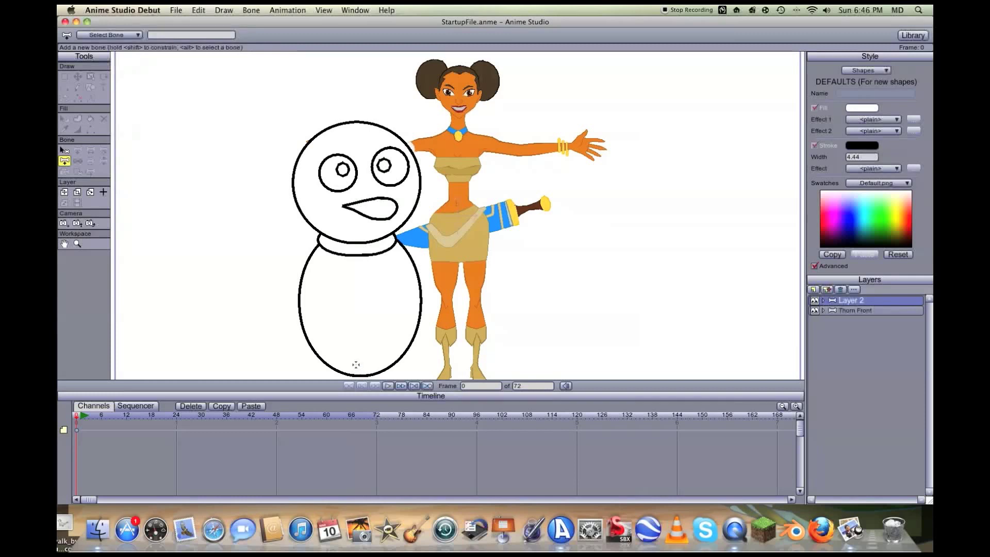
pyautogui.moveTo(359, 370)
pyautogui.mouseDown()
pyautogui.moveTo(351, 146)
pyautogui.moveTo(431, 71)
pyautogui.moveTo(433, 37)
pyautogui.moveTo(402, 93)
pyautogui.moveTo(315, 134)
pyautogui.moveTo(353, 144)
pyautogui.mouseUp()
pyautogui.press('z')
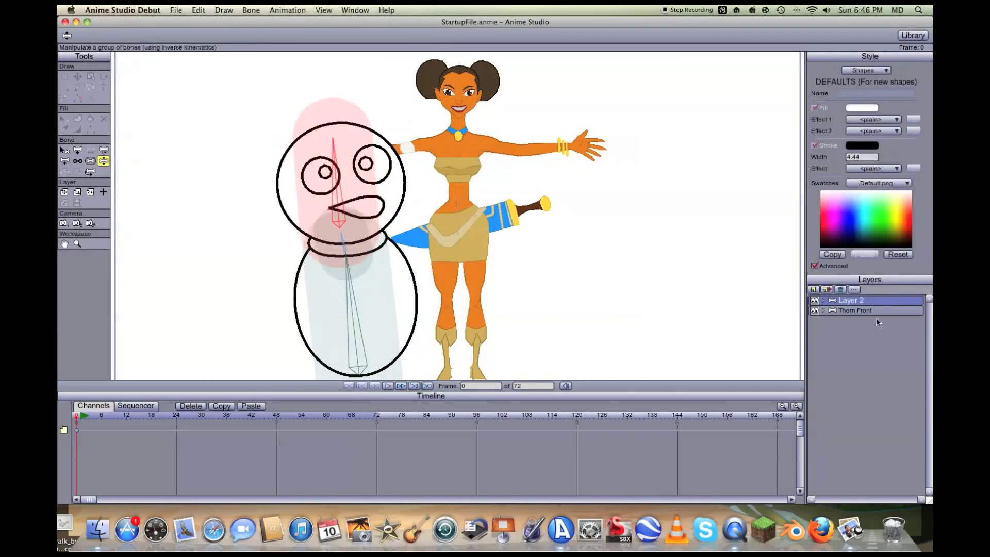
# Step: Delete the bone layer holding the drawn figure, and open and close the Thorn Front layer's settings
pyautogui.click(842, 290)
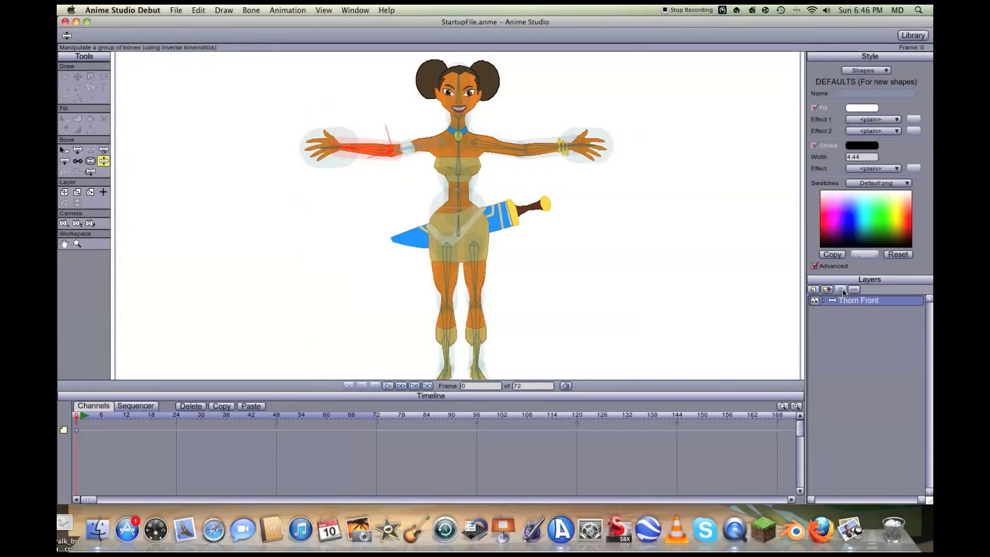
pyautogui.click(854, 289)
pyautogui.click(494, 412)
# Step: Examine the Thorn Front character and its bones up close, from the torso and arms to the head
pyautogui.click(64, 244)
pyautogui.scroll(3, 401, 276)
pyautogui.scroll(3, 424, 213)
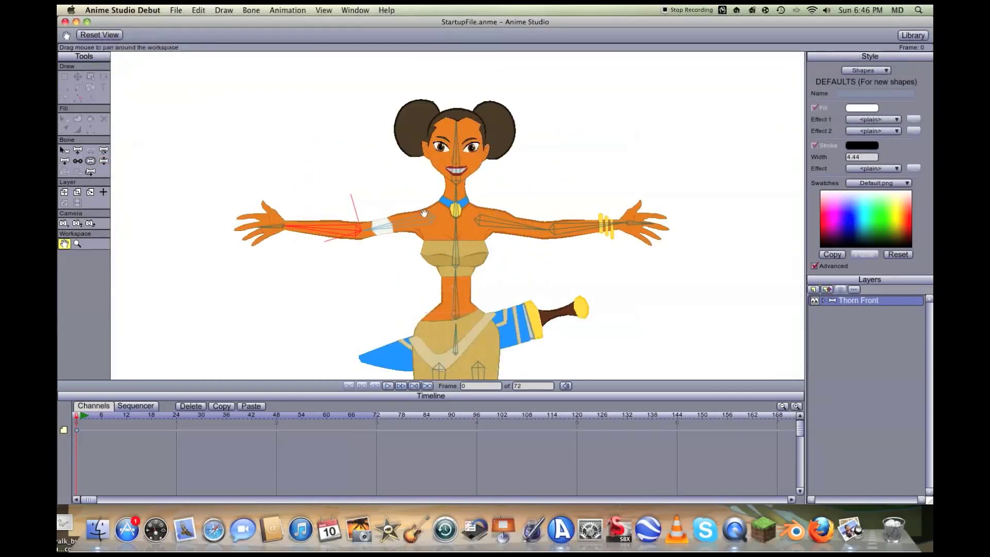
pyautogui.moveTo(349, 234); pyautogui.dragTo(385, 204)
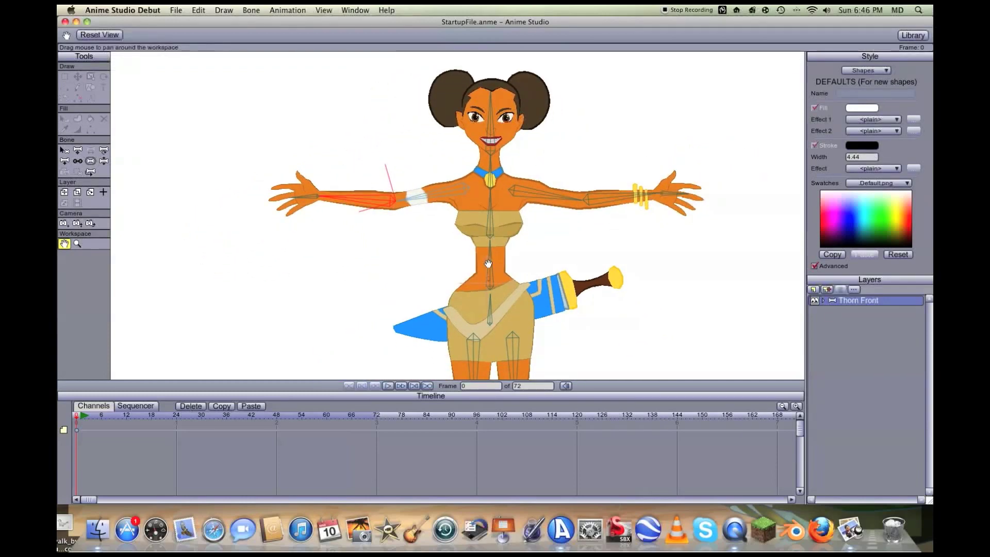
pyautogui.moveTo(488, 264); pyautogui.dragTo(431, 197)
pyautogui.moveTo(434, 297); pyautogui.dragTo(465, 272)
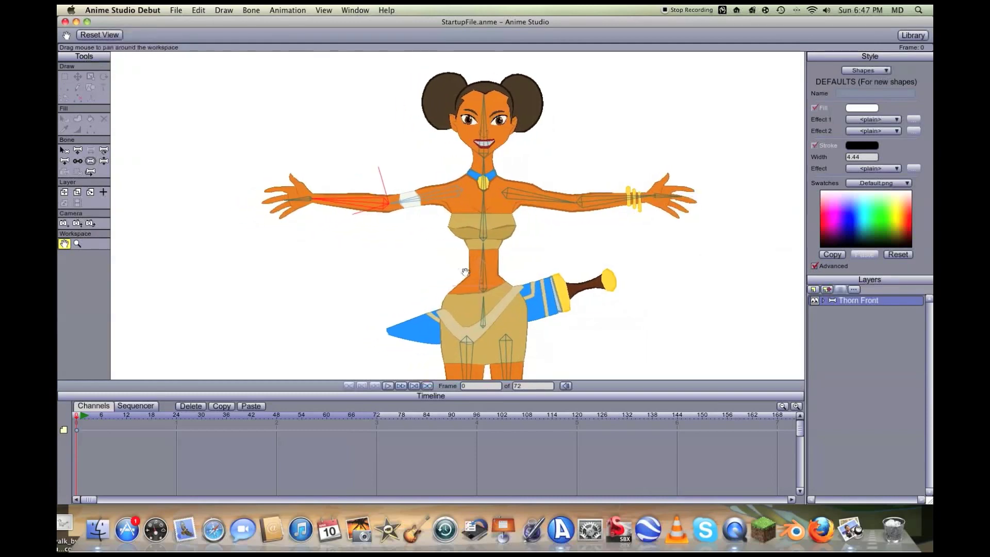
pyautogui.moveTo(450, 234); pyautogui.dragTo(442, 265)
pyautogui.scroll(4, 441, 266)
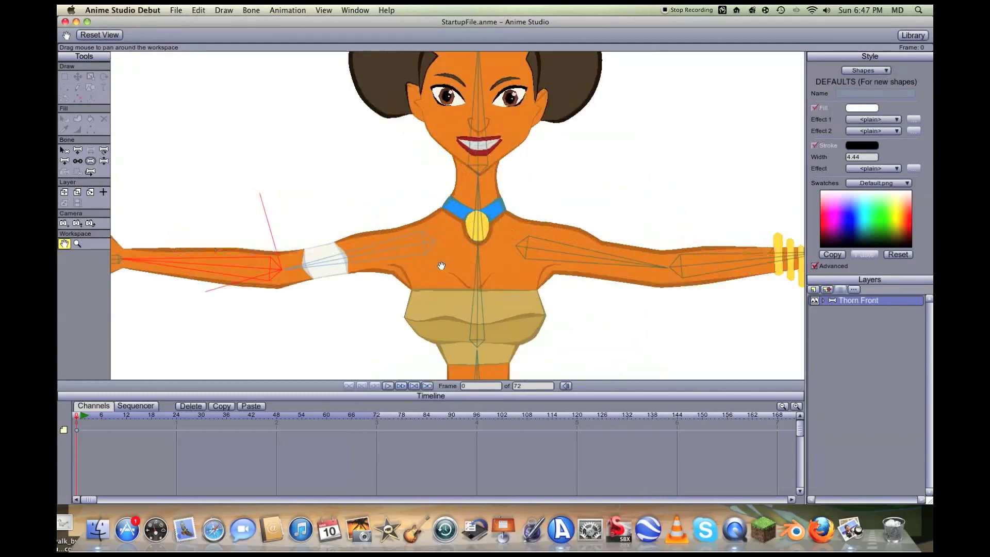
pyautogui.moveTo(446, 223); pyautogui.dragTo(441, 315)
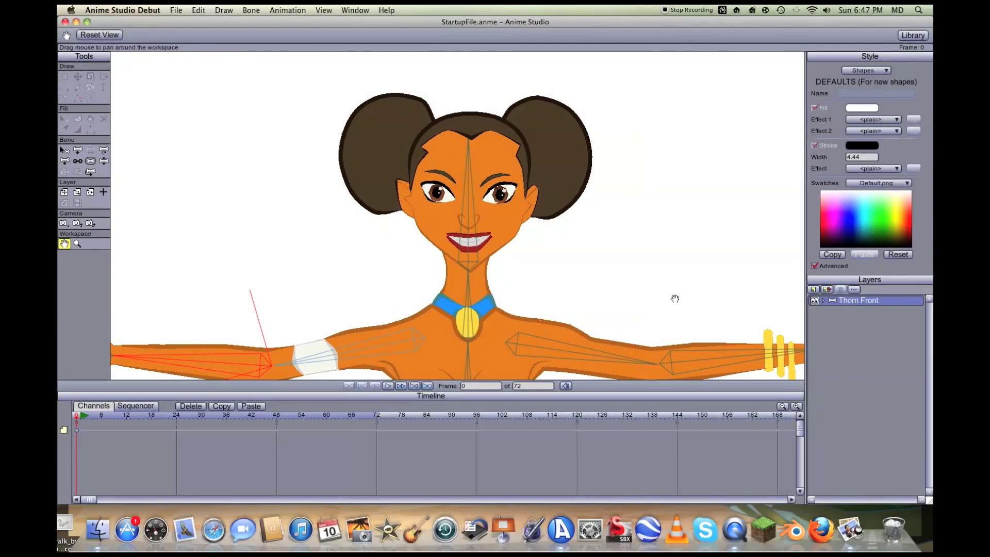
# Step: Expand the Thorn Front bone layer, inspect the character's face up close and select the Mouth layer
pyautogui.click(824, 300)
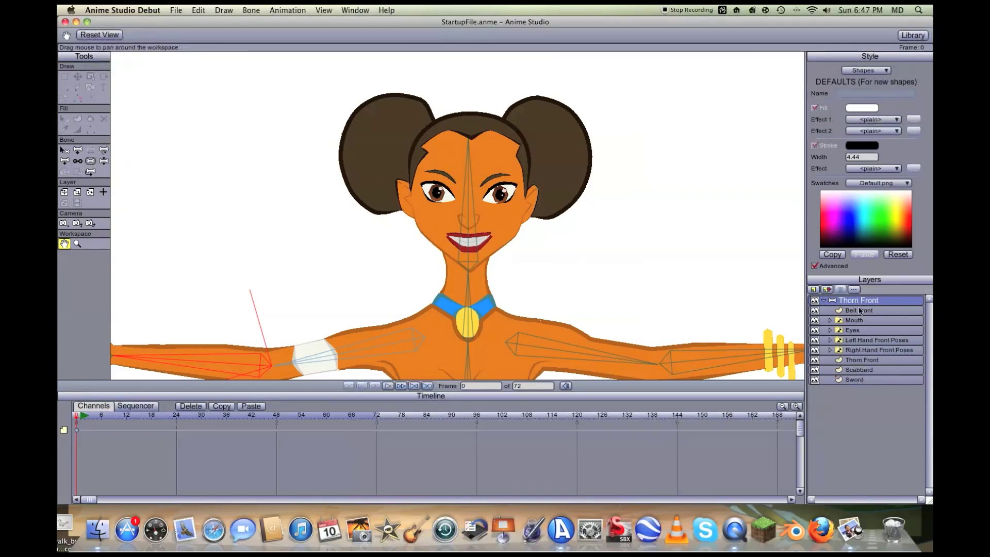
pyautogui.scroll(4, 393, 217)
pyautogui.scroll(2, 393, 216)
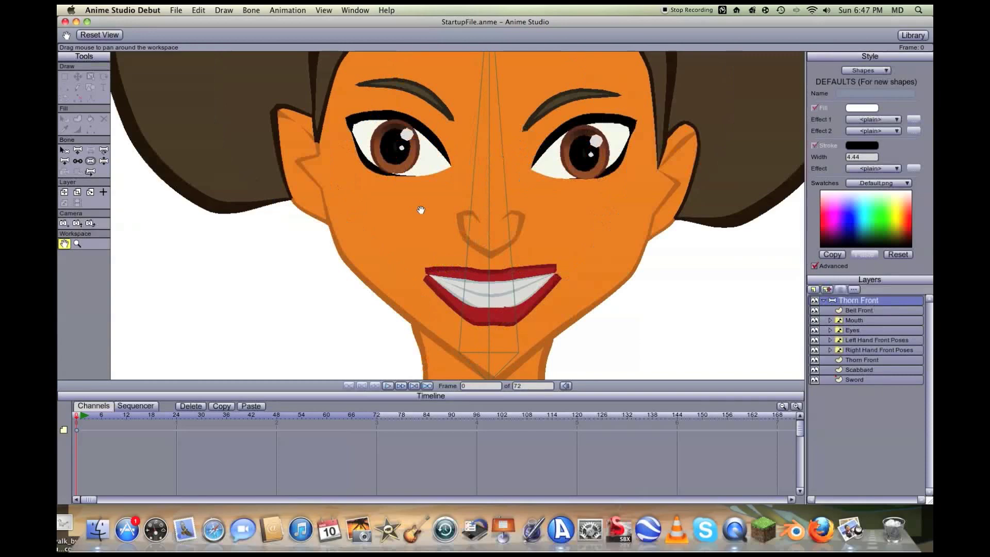
pyautogui.moveTo(409, 206); pyautogui.dragTo(413, 229)
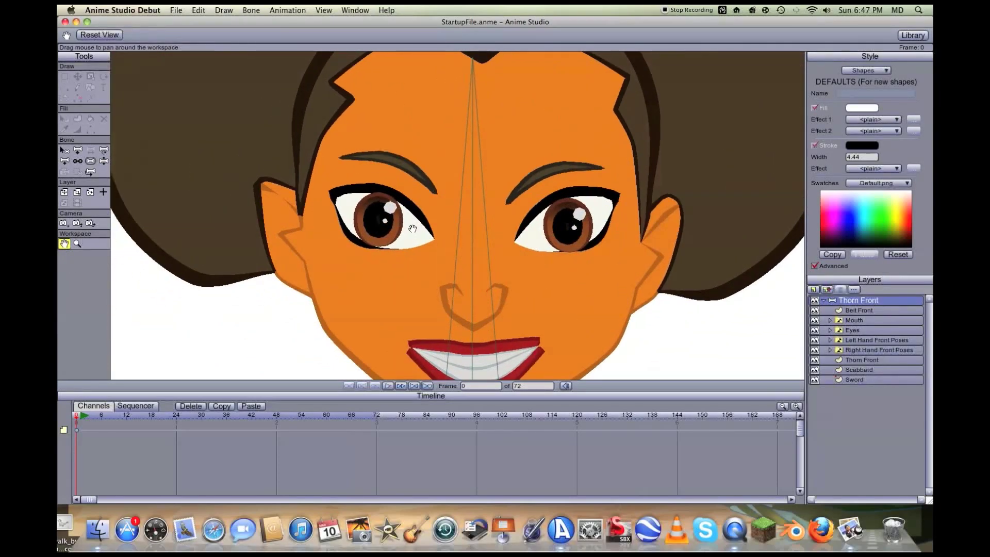
pyautogui.scroll(1, 413, 228)
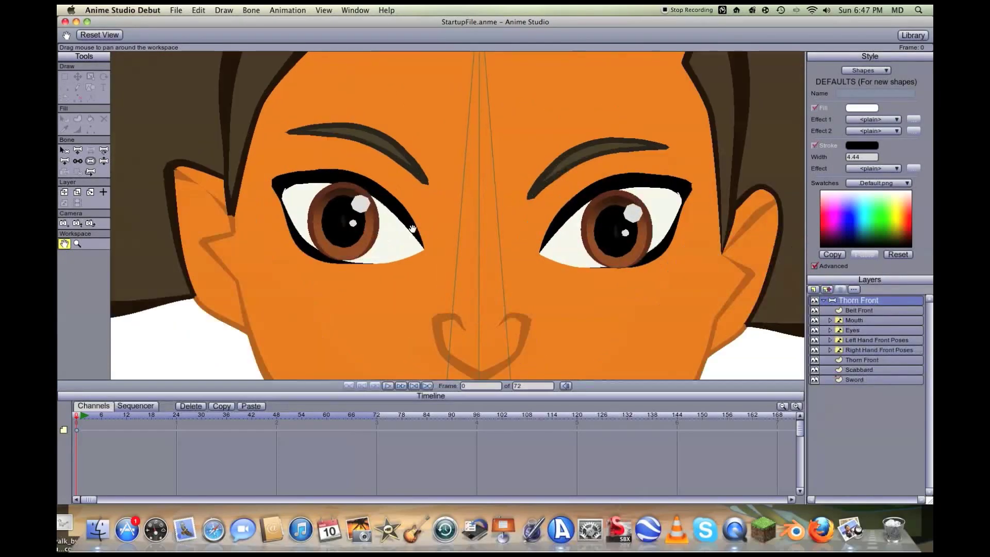
pyautogui.click(858, 320)
pyautogui.scroll(-3, 624, 292)
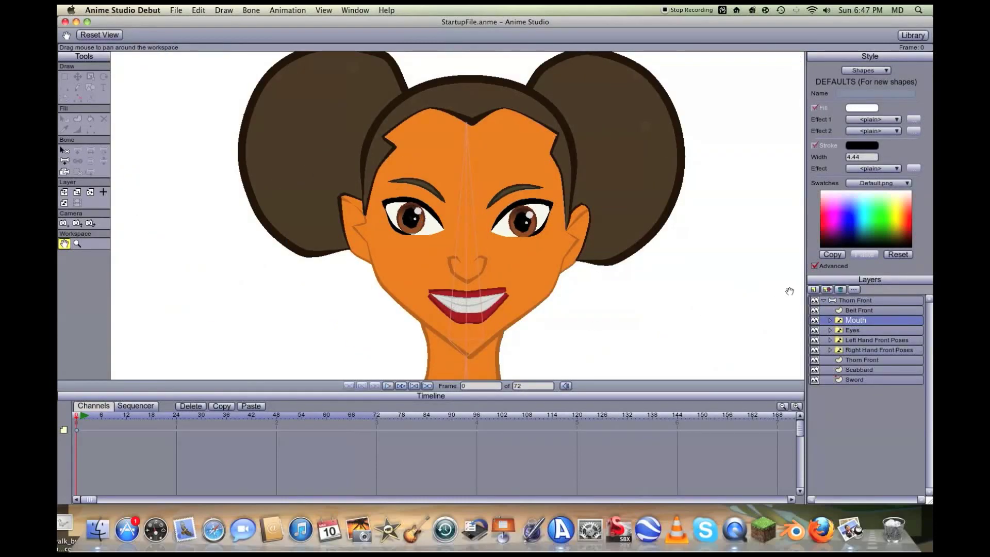
# Step: Hide and show the Mouth layer repeatedly and the Eyes layer once to identify what each contains
pyautogui.click(815, 320)
pyautogui.click(815, 320)
pyautogui.click(814, 321)
pyautogui.click(814, 320)
pyautogui.click(814, 320)
pyautogui.click(814, 321)
pyautogui.click(815, 330)
pyautogui.click(814, 330)
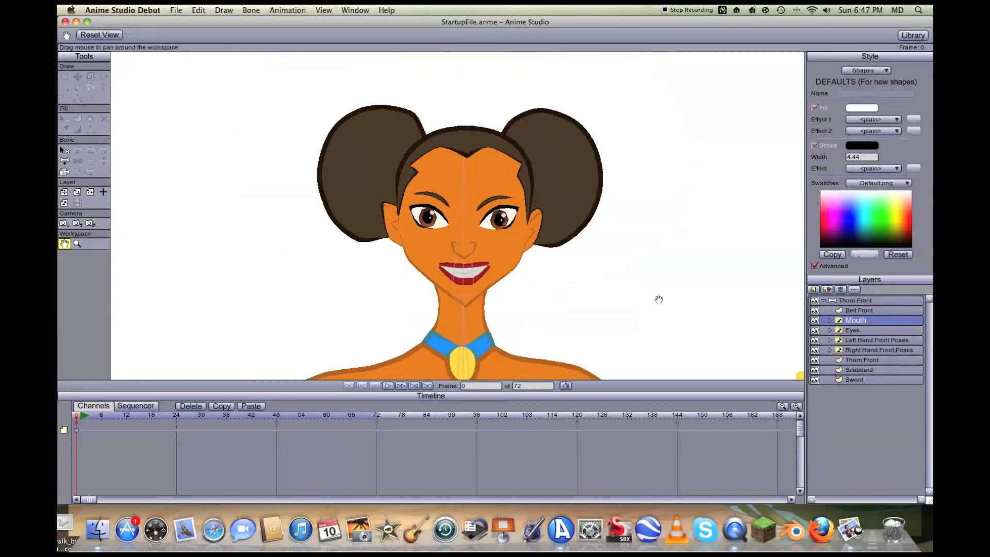
# Step: Hide and show the Left Hand Front Poses and Right Hand Front Poses layers to identify the hands
pyautogui.click(814, 340)
pyautogui.click(815, 341)
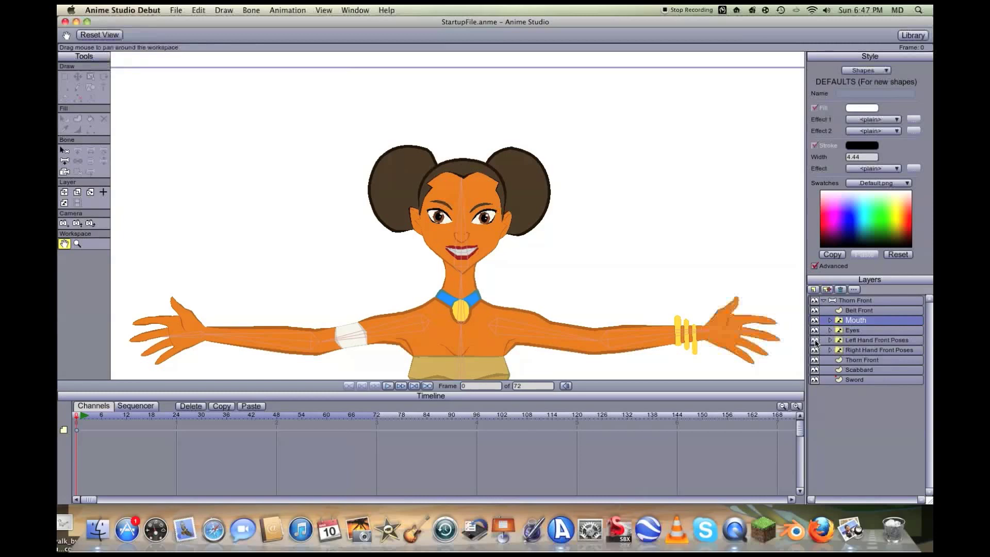
pyautogui.click(815, 350)
pyautogui.click(815, 350)
# Step: Hide the Thorn Front body layer to check which parts are separate, and show it again
pyautogui.click(815, 359)
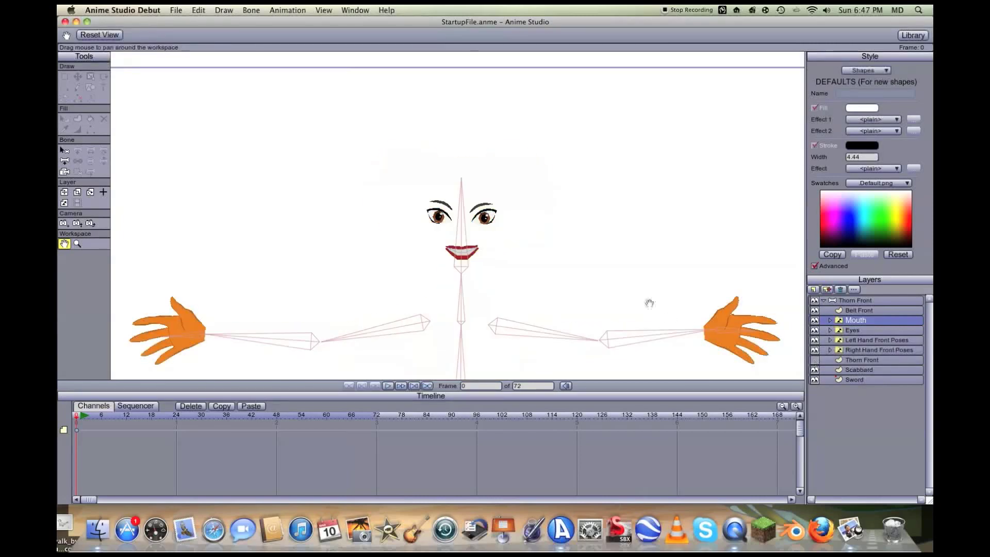
pyautogui.scroll(-5, 648, 303)
pyautogui.click(815, 360)
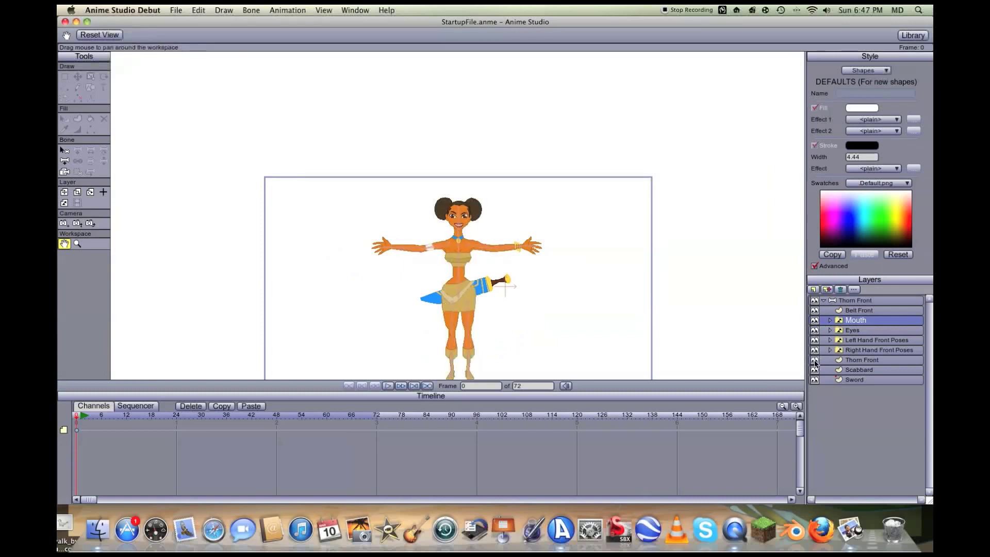
# Step: Hide and show the Scabbard and Sword layers to identify what each contains
pyautogui.click(815, 370)
pyautogui.click(815, 371)
pyautogui.click(815, 381)
pyautogui.click(815, 380)
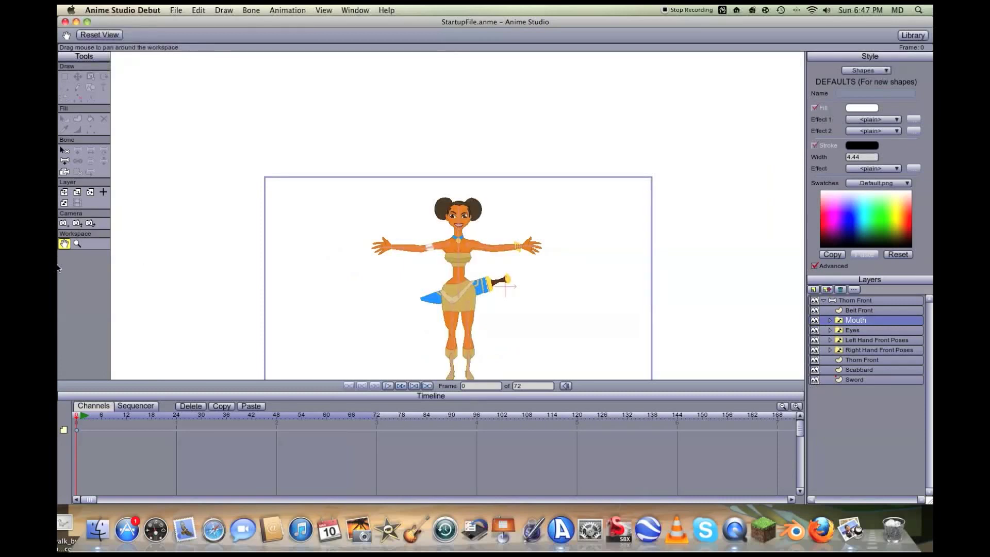
# Step: Hide and show the Thorn Front bone layer twice to examine the character's bones on their own
pyautogui.scroll(5, 305, 268)
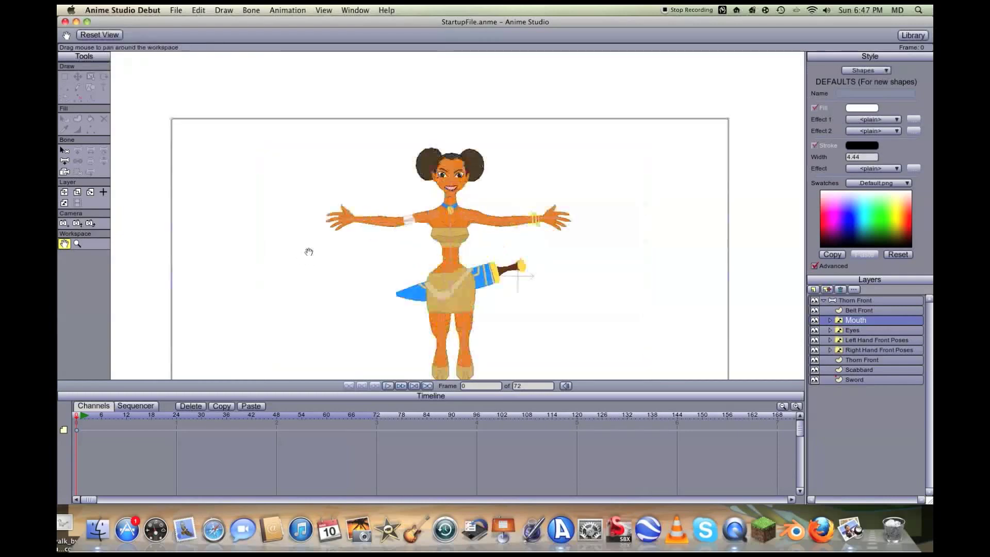
pyautogui.moveTo(329, 228); pyautogui.dragTo(373, 321)
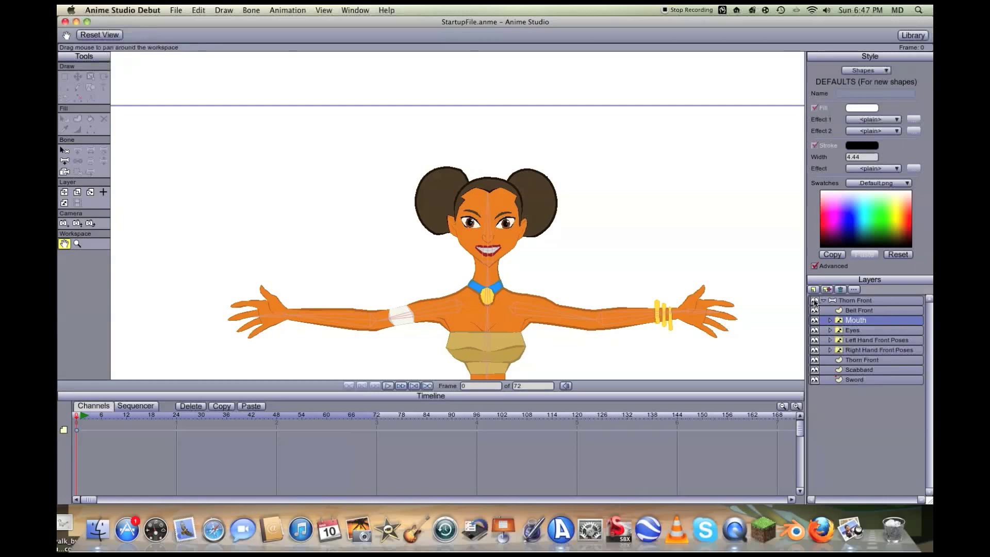
pyautogui.click(815, 300)
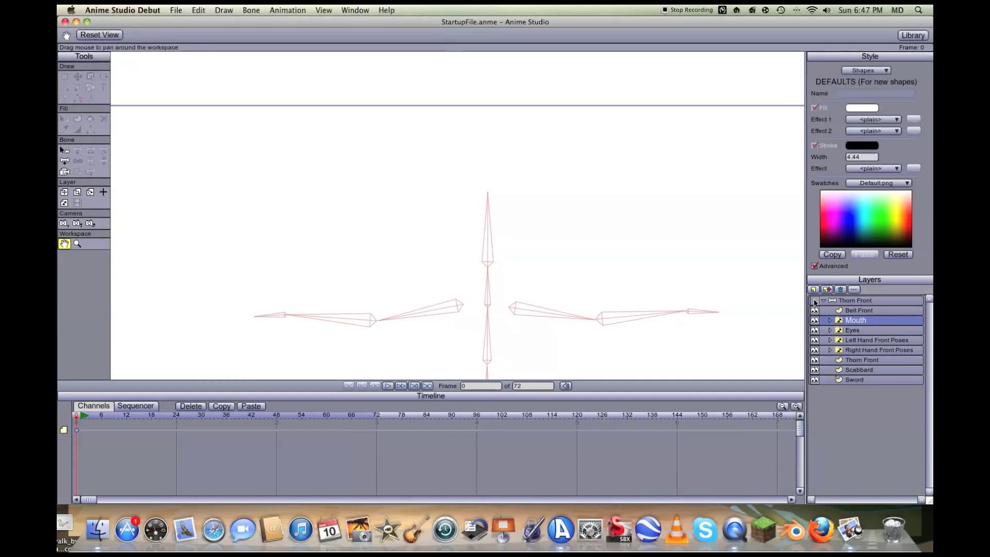
pyautogui.click(815, 301)
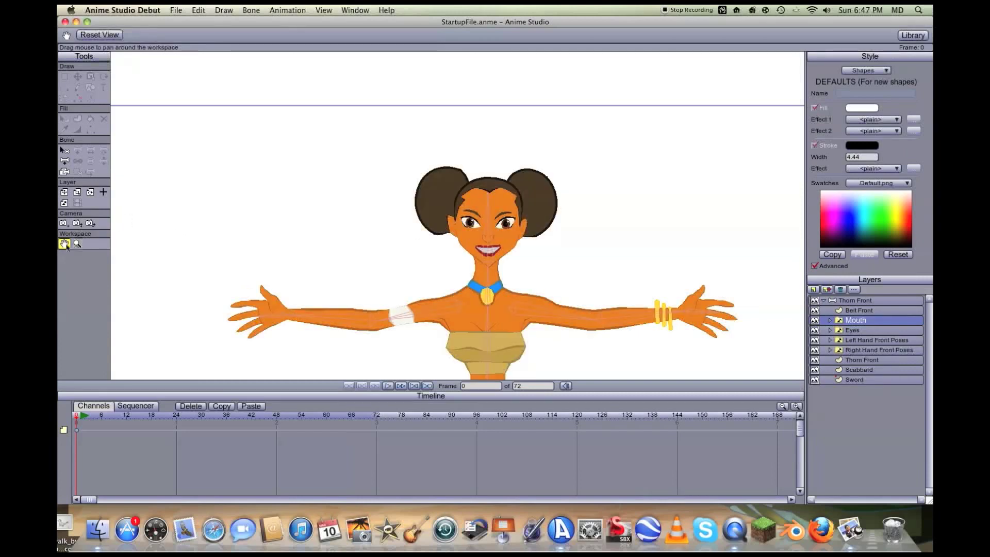
pyautogui.scroll(-3, 531, 202)
pyautogui.scroll(-3, 532, 203)
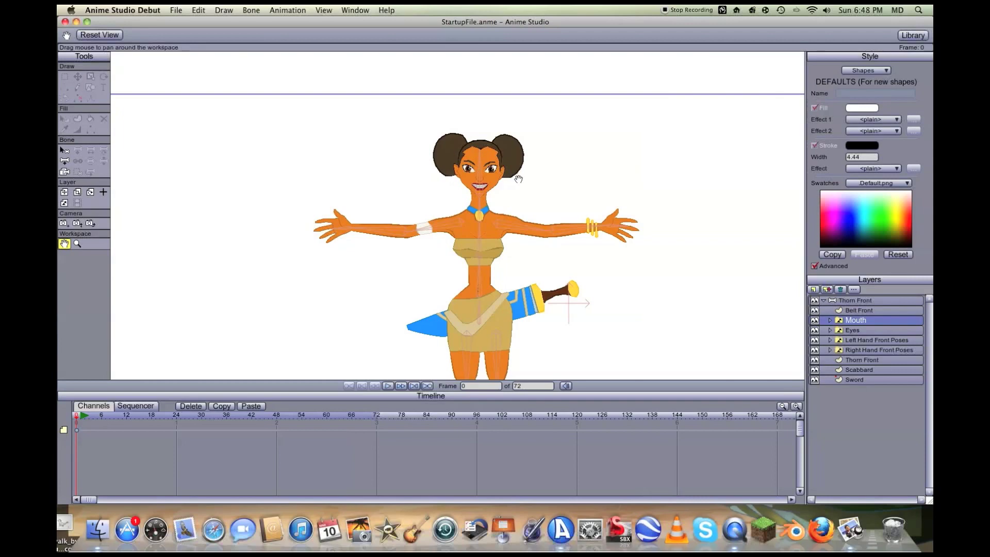
pyautogui.click(815, 301)
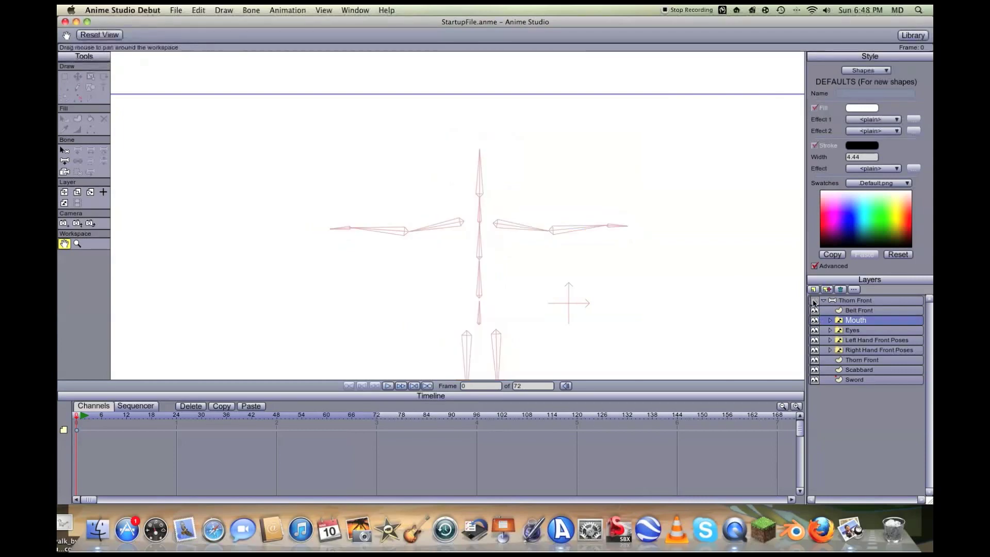
pyautogui.click(814, 301)
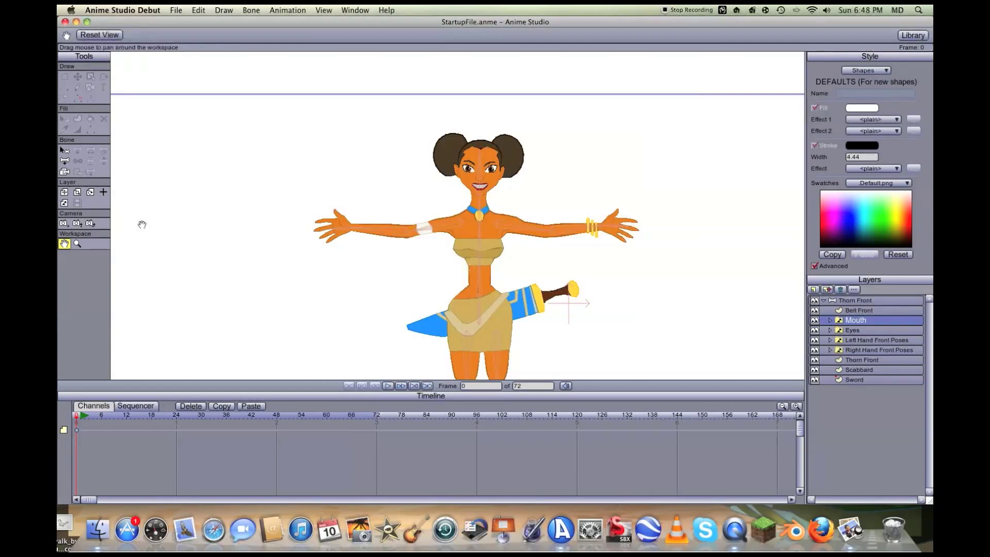
# Step: Bring up the list of new layer types and close it without adding a layer
pyautogui.moveTo(199, 258); pyautogui.dragTo(292, 218)
pyautogui.scroll(3, 290, 227)
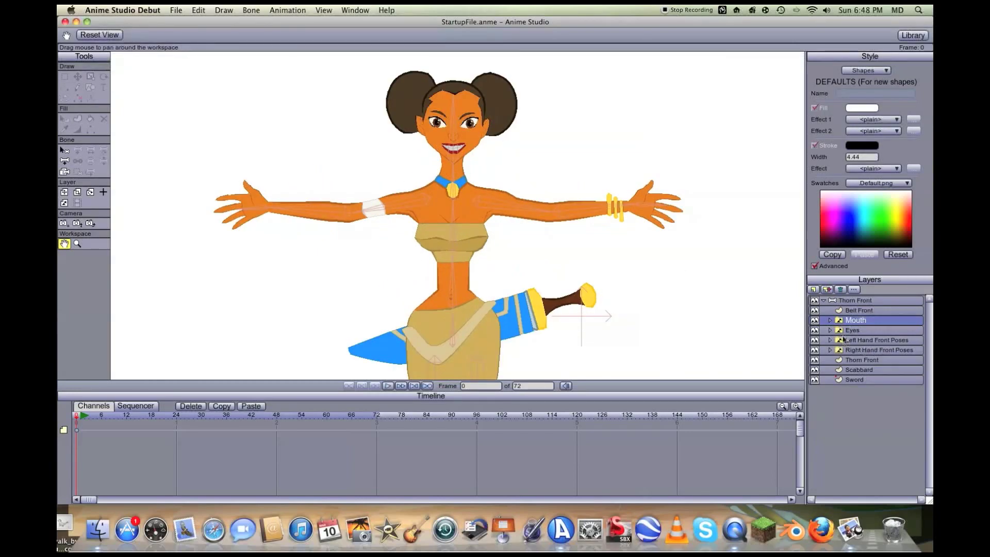
pyautogui.click(813, 291)
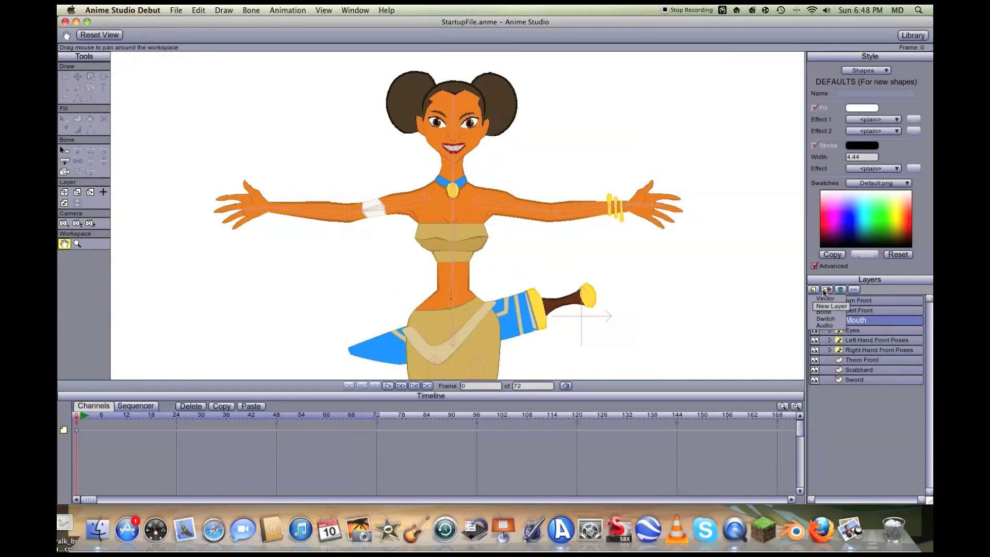
pyautogui.click(821, 303)
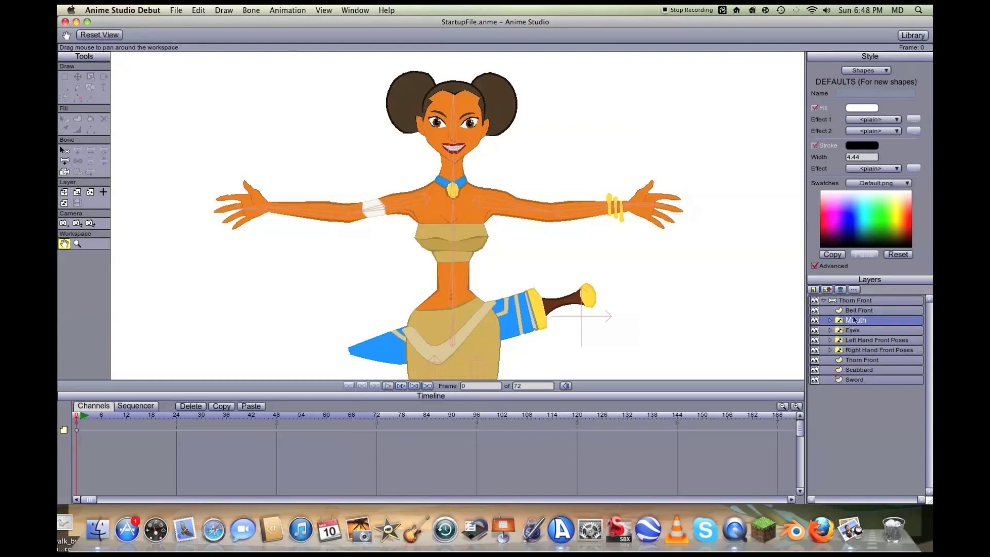
# Step: Examine the character's face and list the mouth shapes available in the Mouth switch layer
pyautogui.scroll(10, 371, 265)
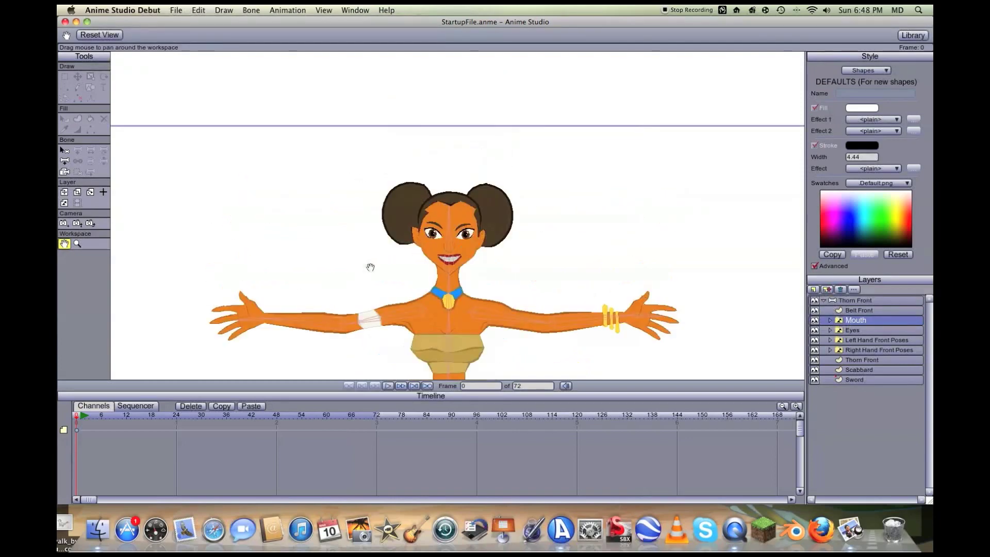
pyautogui.scroll(-3, 390, 285)
pyautogui.scroll(8, 390, 258)
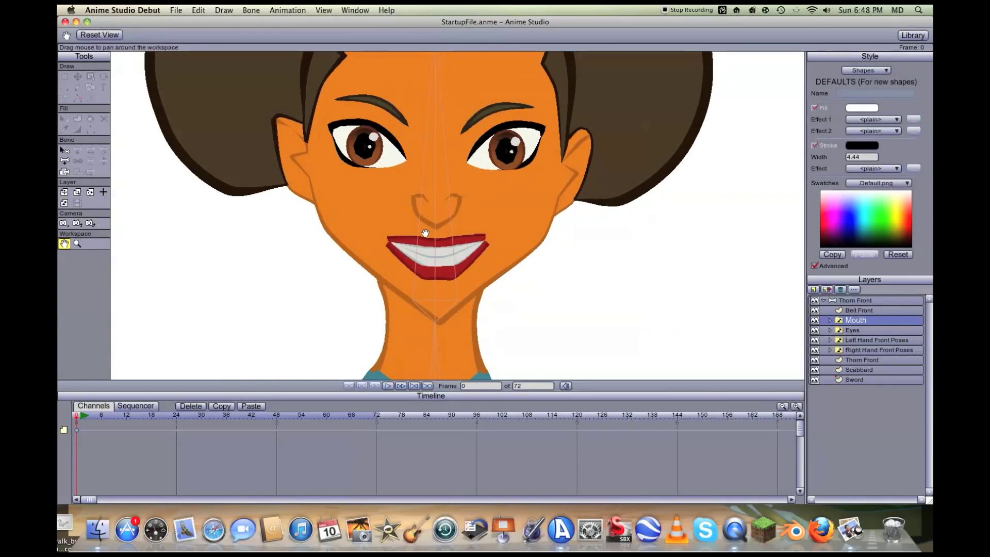
pyautogui.scroll(-5, 494, 251)
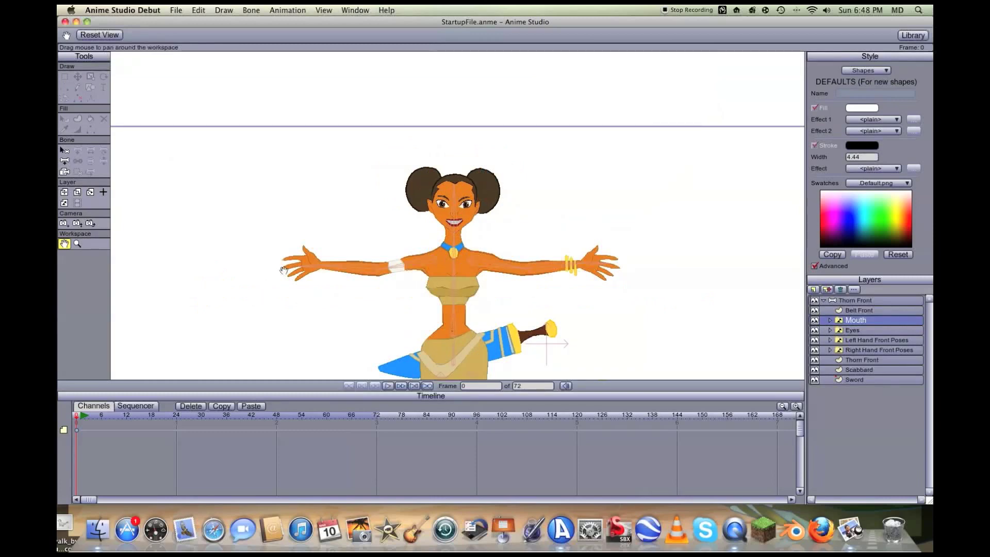
pyautogui.scroll(4, 395, 267)
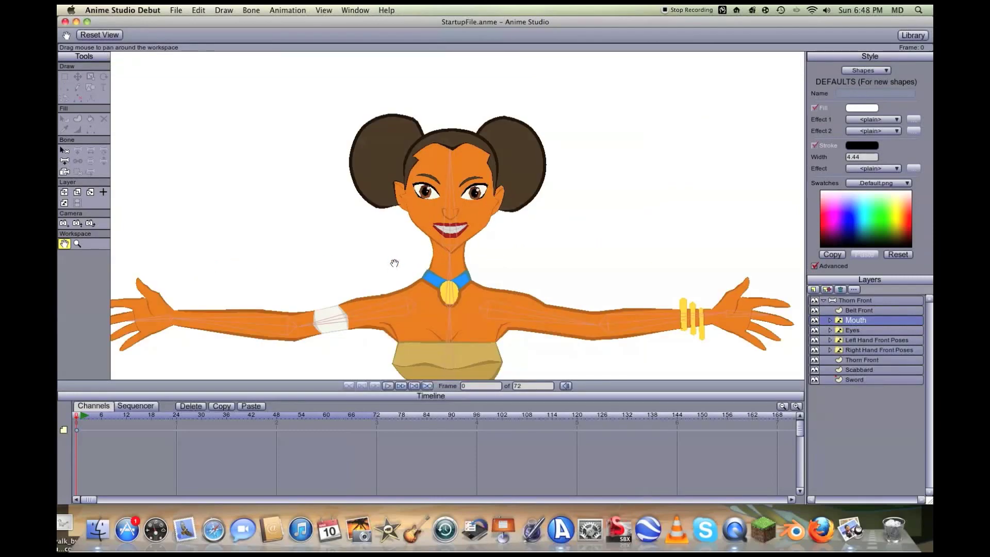
pyautogui.scroll(3, 395, 263)
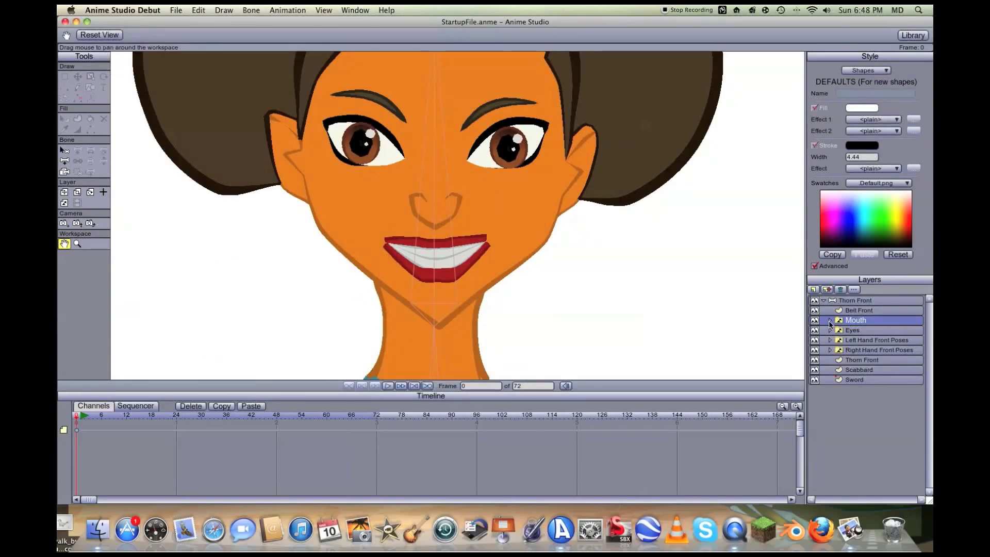
pyautogui.rightClick(857, 321)
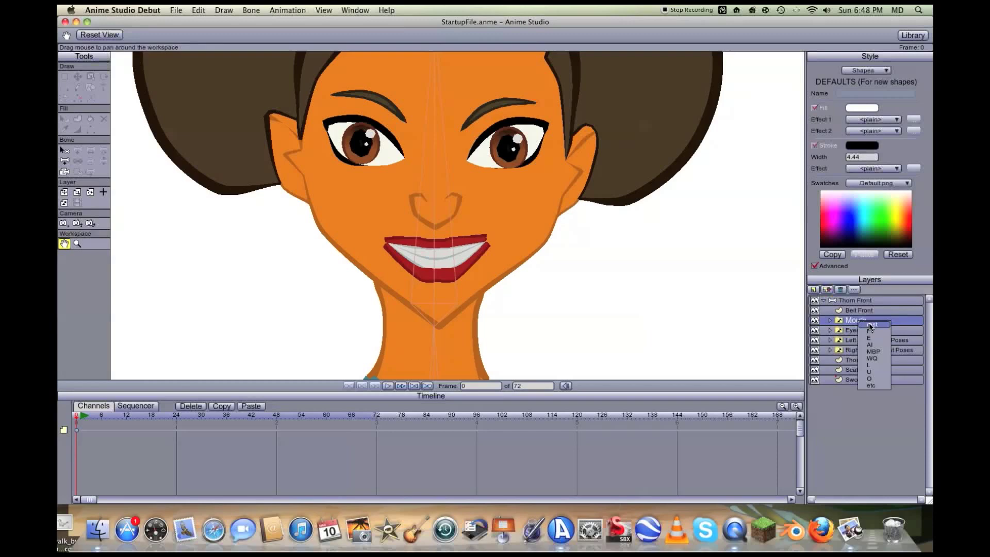
pyautogui.click(846, 311)
# Step: Expand the Mouth layer and preview its etc, O and U sublayers, examining the U mouth's shape up close
pyautogui.click(831, 321)
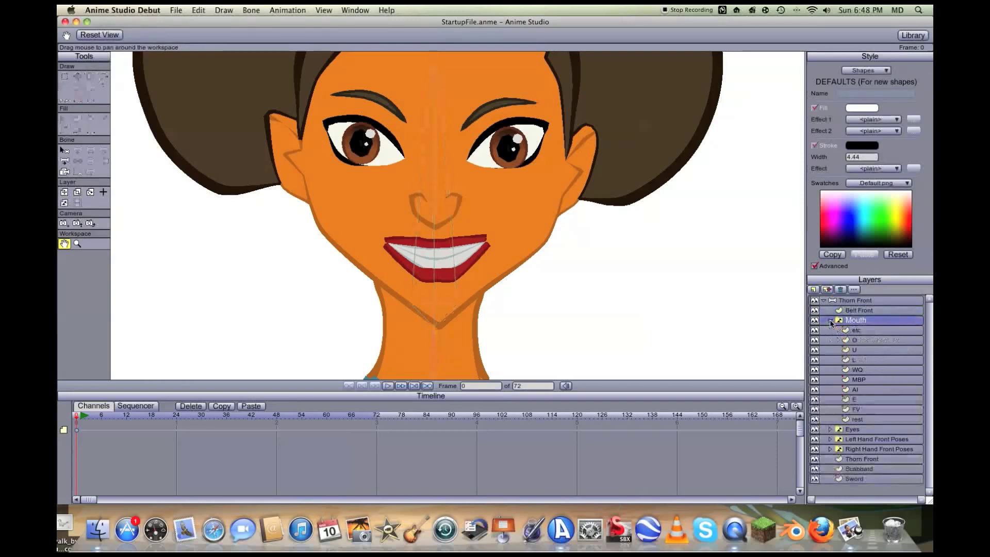
pyautogui.click(862, 330)
pyautogui.click(862, 339)
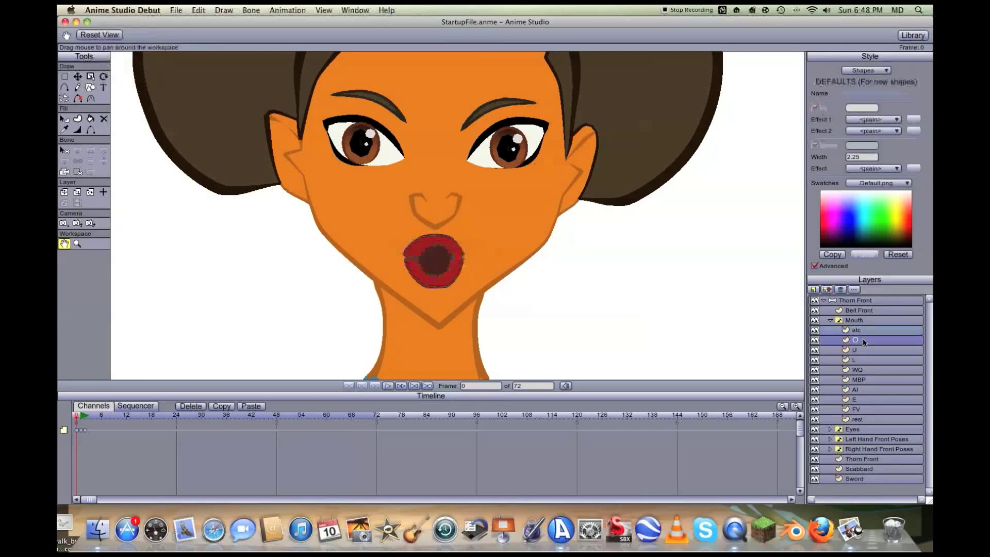
pyautogui.click(862, 351)
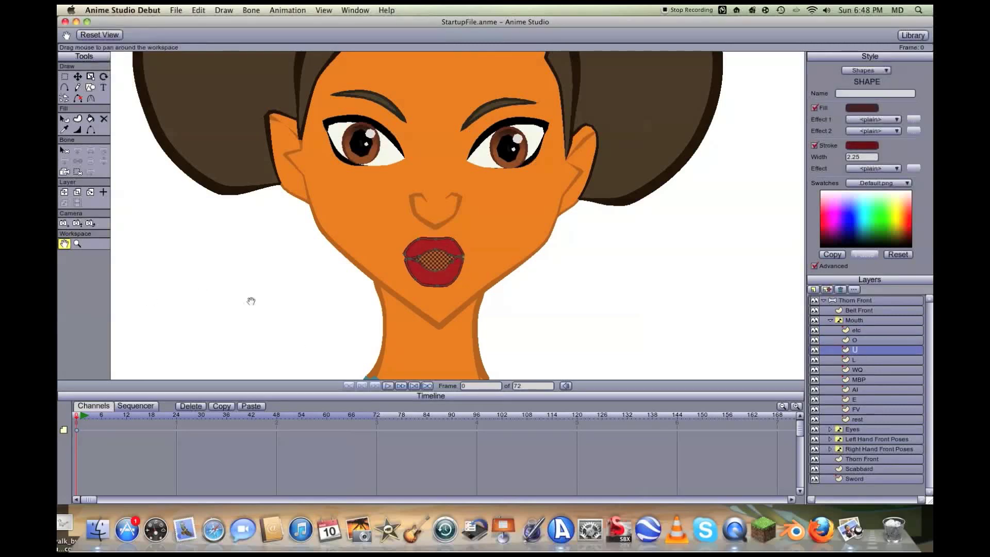
pyautogui.scroll(2, 265, 303)
pyautogui.scroll(1, 265, 303)
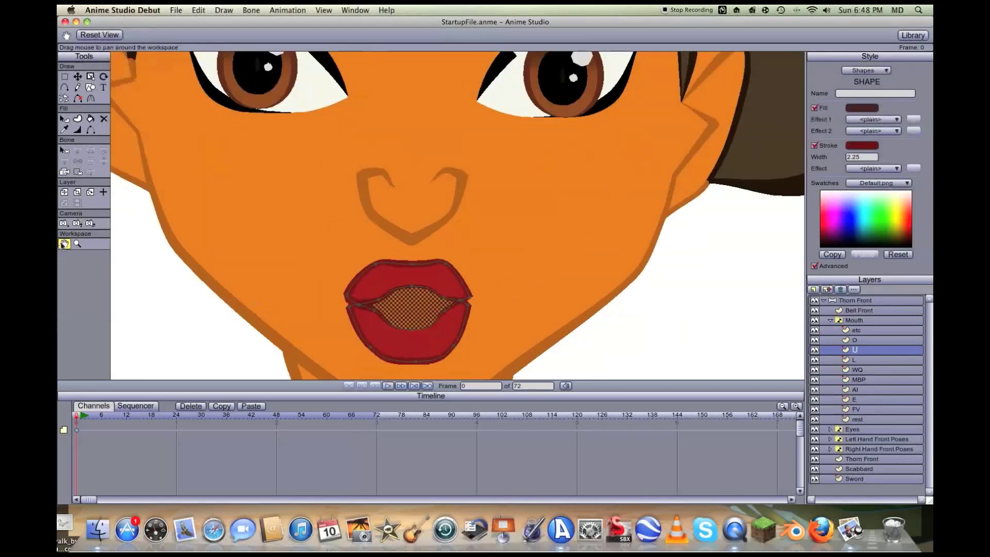
pyautogui.moveTo(273, 292); pyautogui.dragTo(325, 228)
pyautogui.scroll(3, 345, 215)
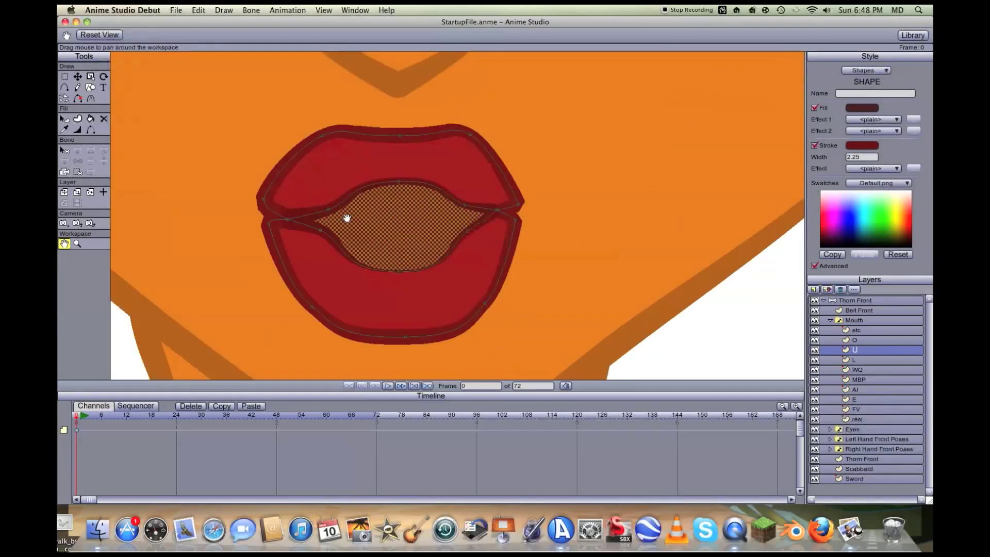
pyautogui.scroll(-3, 348, 218)
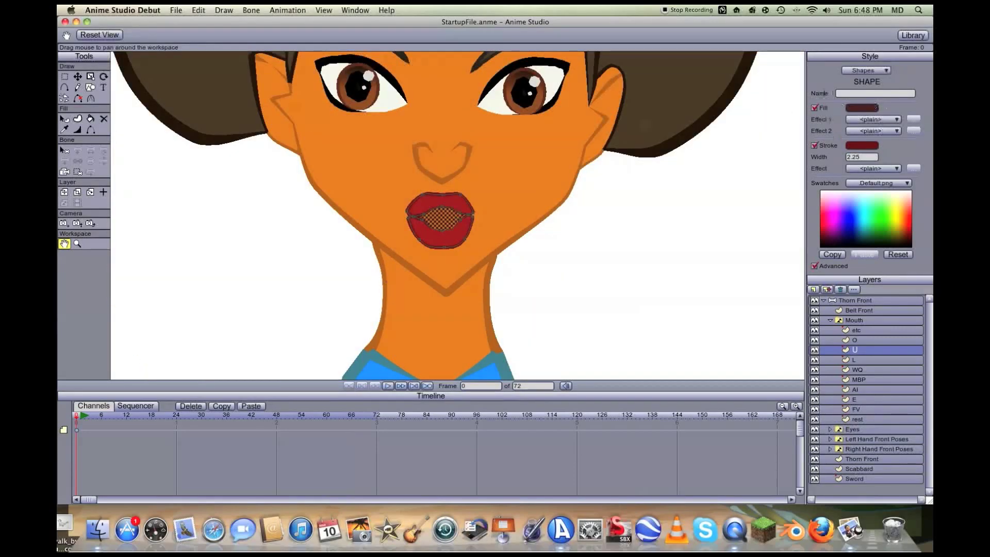
pyautogui.click(854, 341)
pyautogui.click(858, 332)
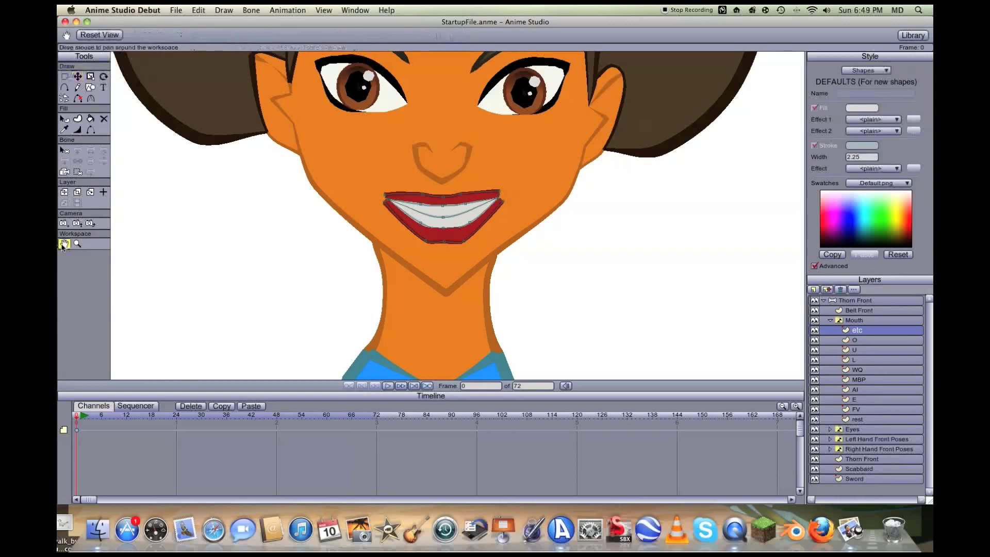
# Step: Examine the face with the etc mouth shape at different magnifications, and collapse the Mouth layer
pyautogui.moveTo(331, 206); pyautogui.dragTo(330, 249)
pyautogui.moveTo(332, 208); pyautogui.dragTo(311, 234)
pyautogui.scroll(2, 311, 233)
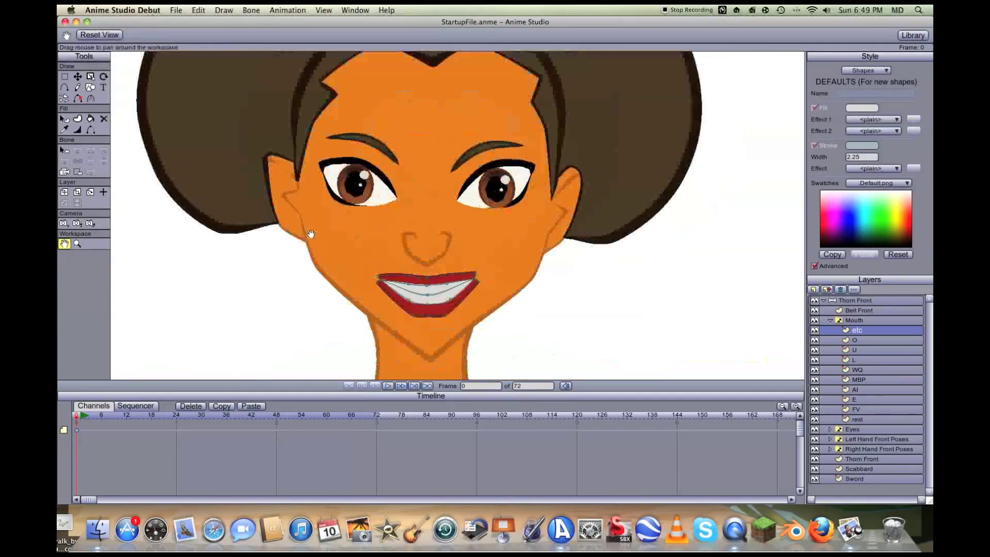
pyautogui.scroll(2, 311, 234)
pyautogui.moveTo(311, 234); pyautogui.dragTo(363, 247)
pyautogui.scroll(-2, 366, 253)
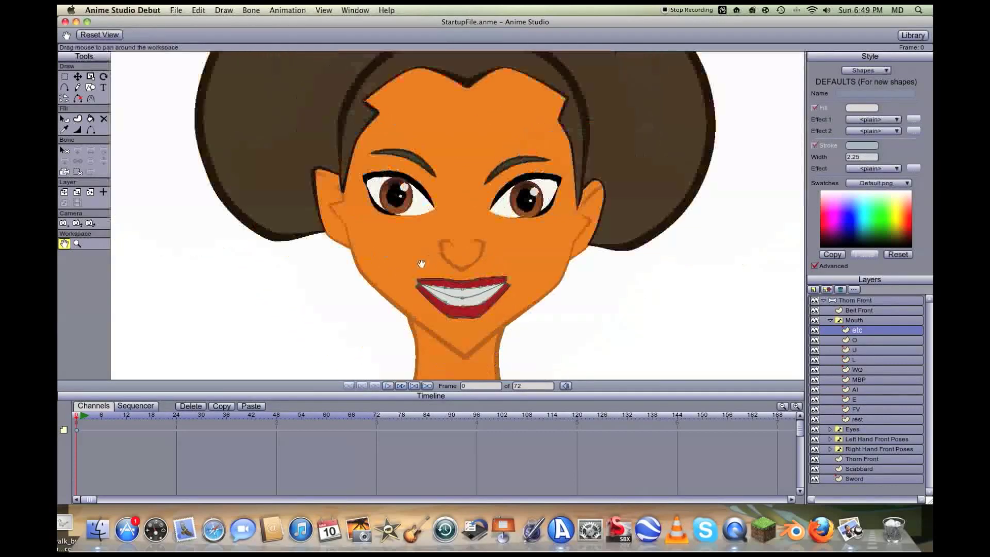
pyautogui.scroll(2, 454, 271)
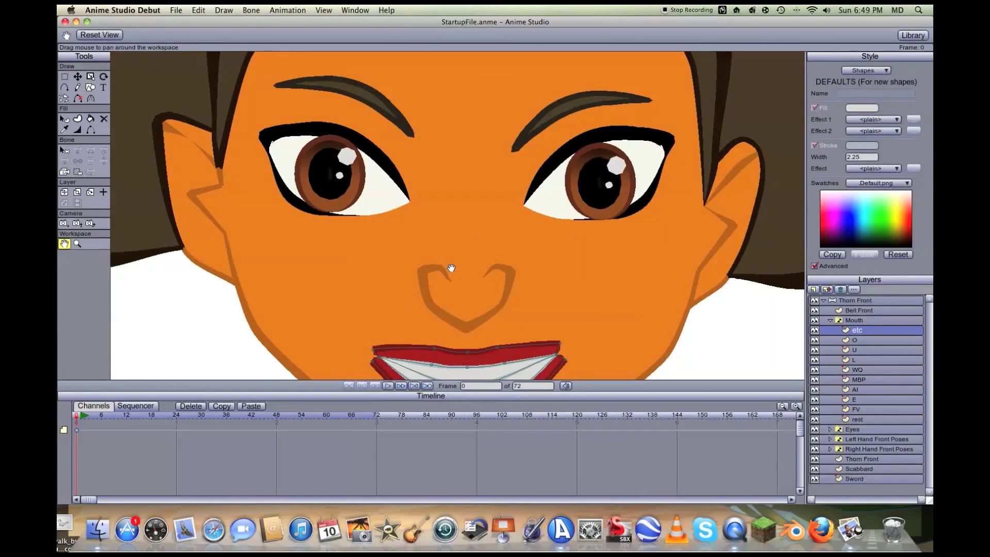
pyautogui.scroll(-2, 452, 268)
pyautogui.scroll(-2, 452, 268)
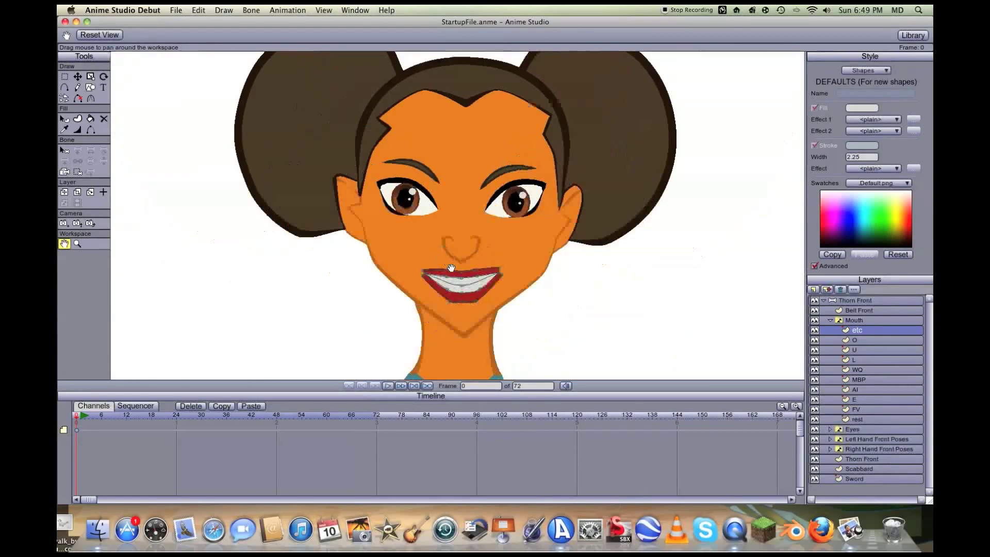
pyautogui.scroll(-1, 446, 264)
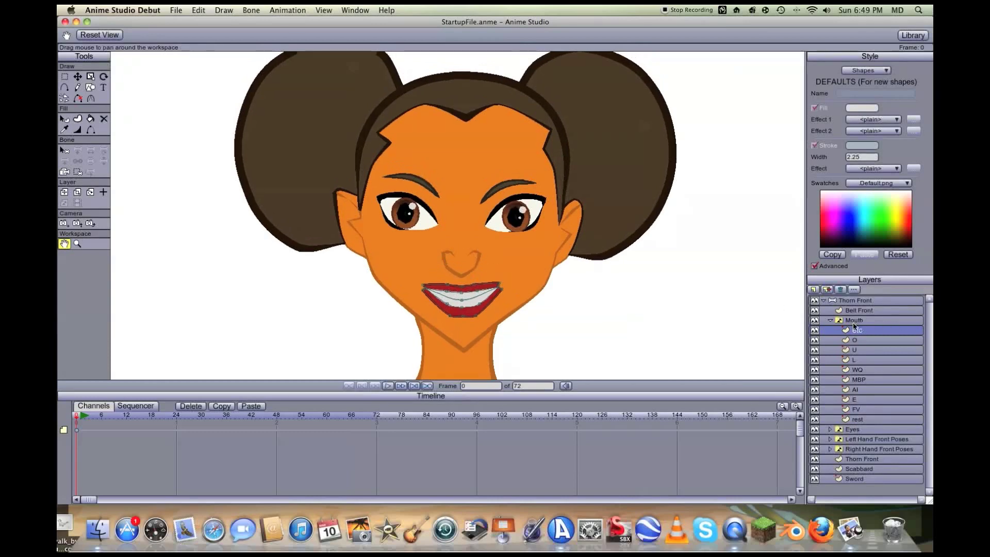
pyautogui.click(830, 320)
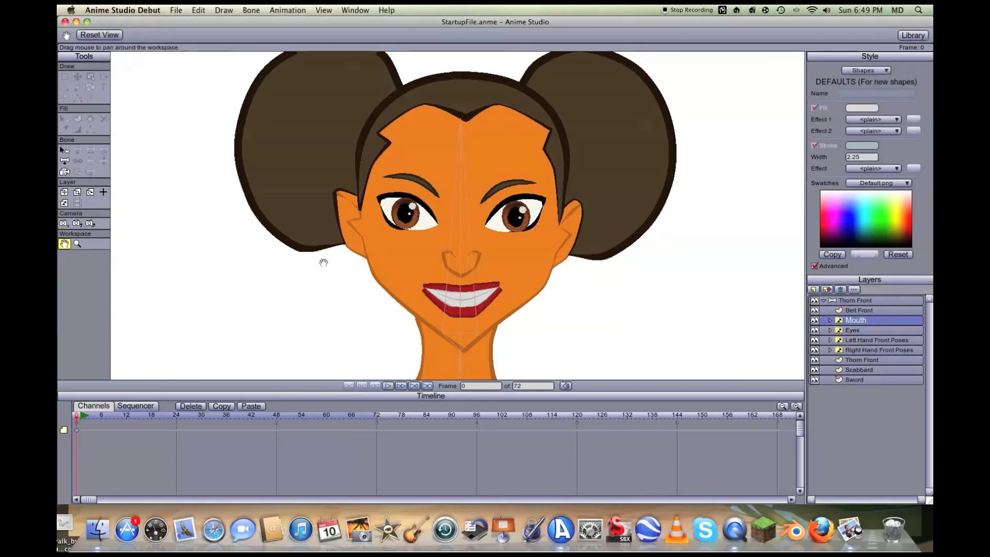
# Step: Switch the Mouth layer through several of its mouth shapes, ending on an open smile with the upper teeth showing
pyautogui.moveTo(426, 314)
pyautogui.mouseDown()
pyautogui.moveTo(411, 296)
pyautogui.moveTo(411, 323)
pyautogui.mouseUp()
pyautogui.scroll(-6, 411, 323)
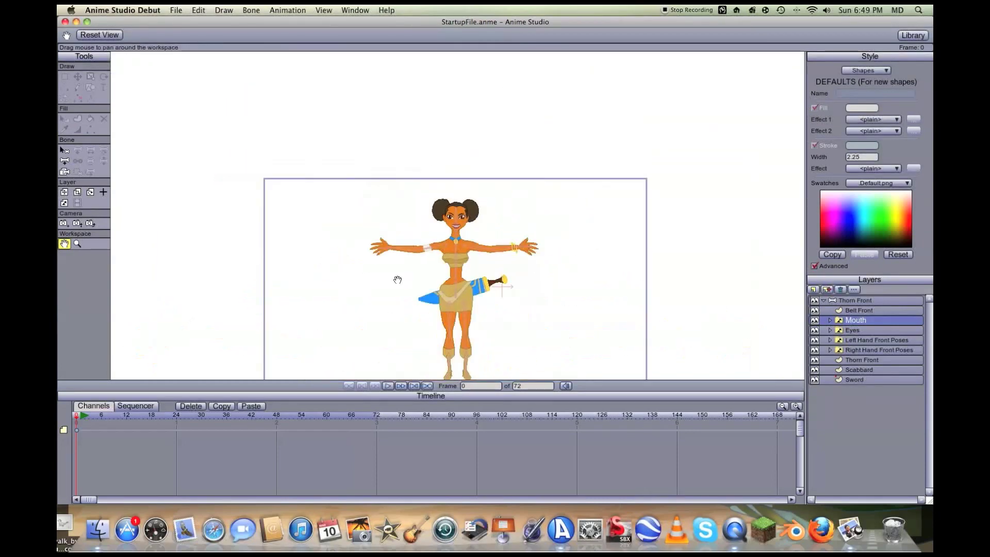
pyautogui.scroll(6, 471, 233)
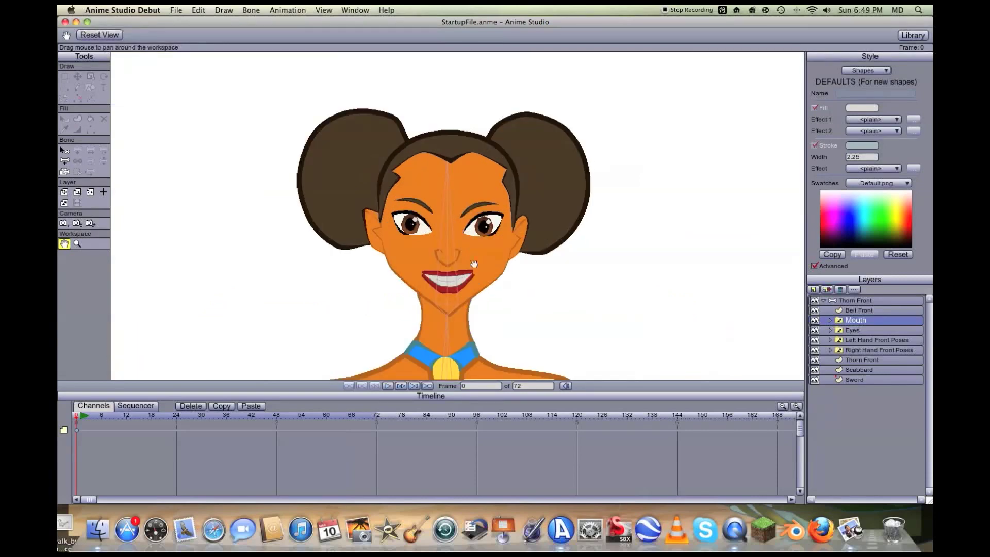
pyautogui.scroll(2, 475, 264)
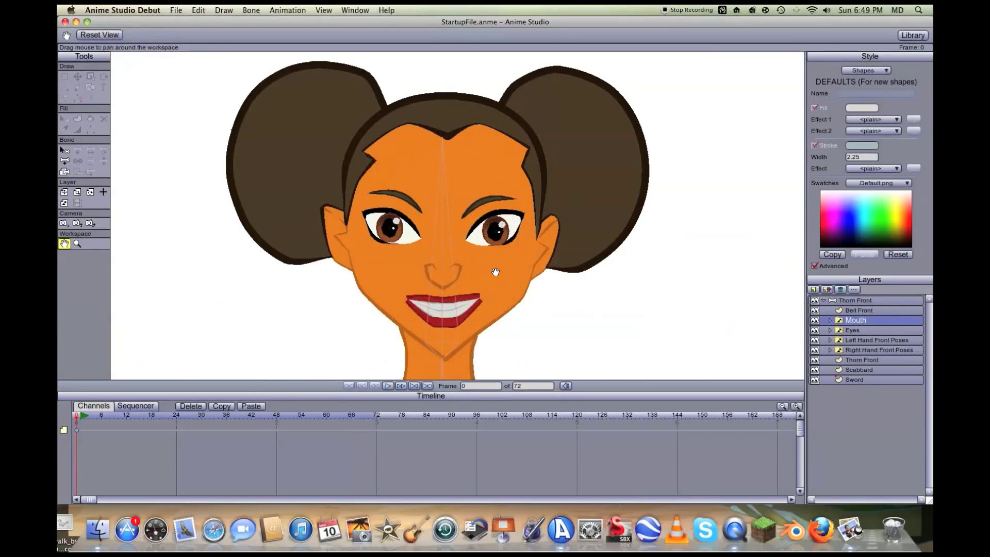
pyautogui.moveTo(497, 271); pyautogui.dragTo(509, 270)
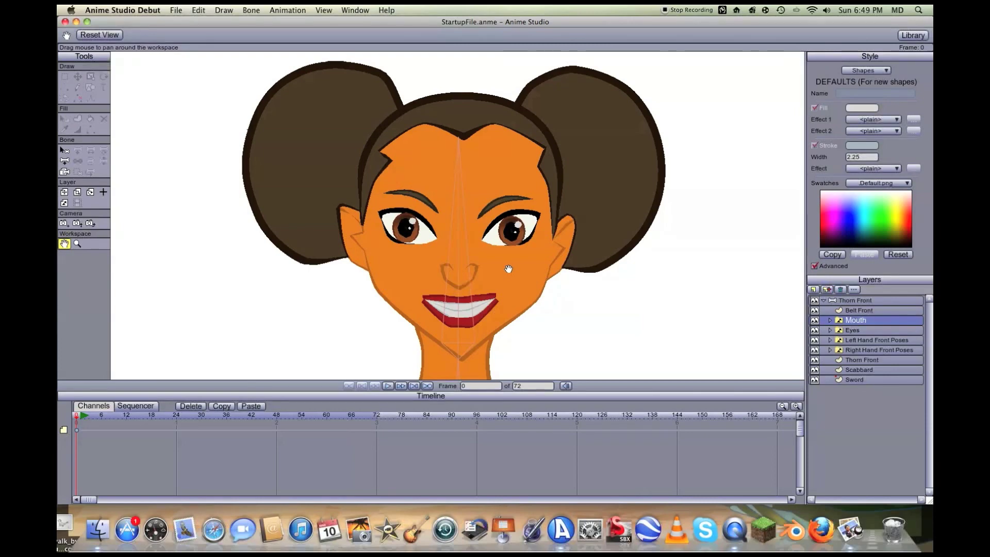
pyautogui.click(830, 320)
pyautogui.click(830, 320)
pyautogui.rightClick(856, 321)
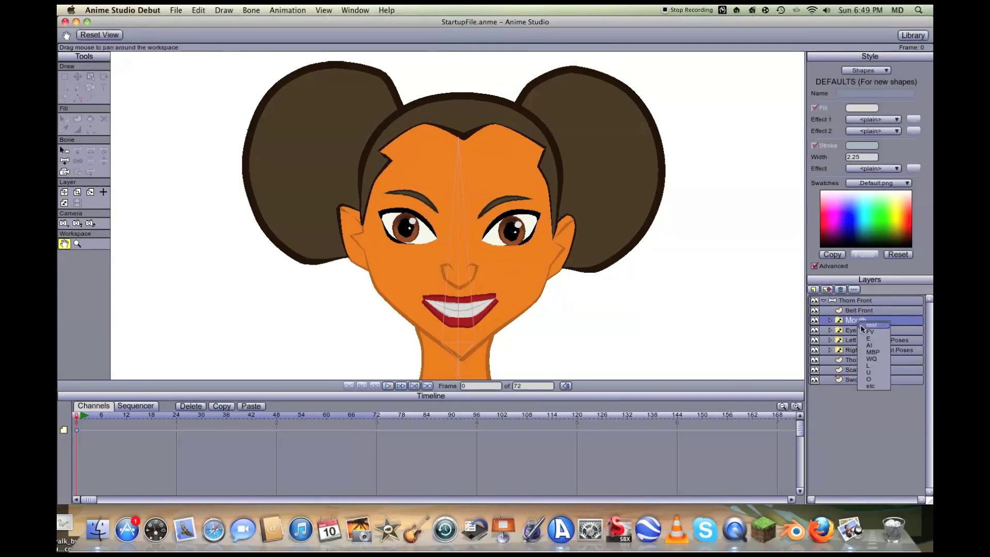
pyautogui.click(862, 324)
pyautogui.rightClick(871, 321)
pyautogui.click(877, 331)
pyautogui.rightClick(868, 323)
pyautogui.click(873, 344)
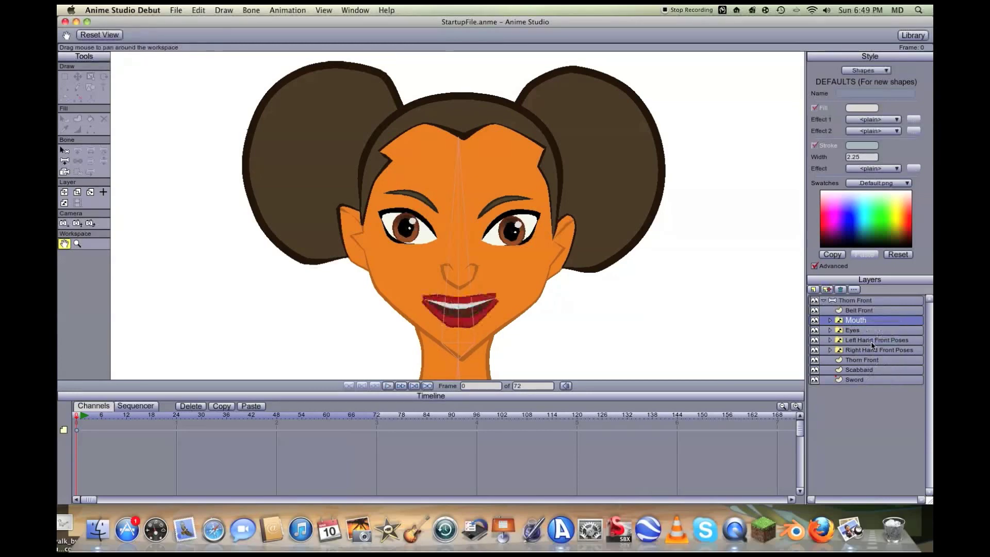
# Step: Switch the Mouth layer to the AI mouth shape, and collapse and re-expand the Thorn Front layer
pyautogui.rightClick(871, 326)
pyautogui.click(869, 345)
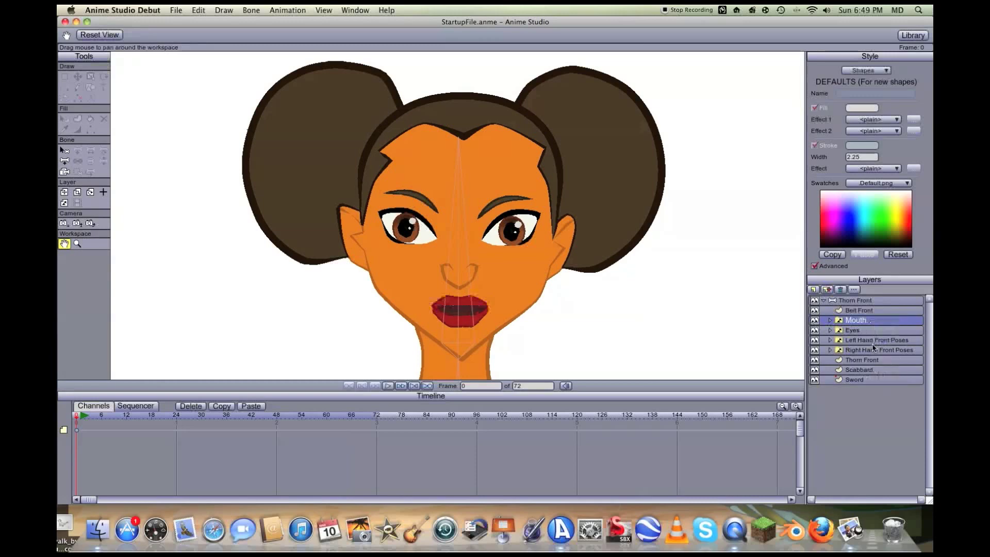
pyautogui.click(824, 299)
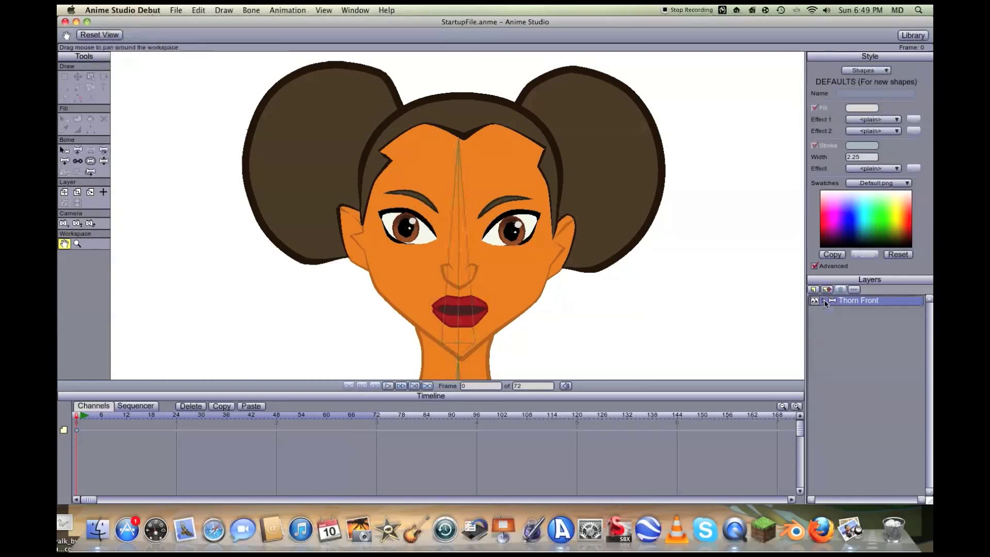
pyautogui.click(823, 301)
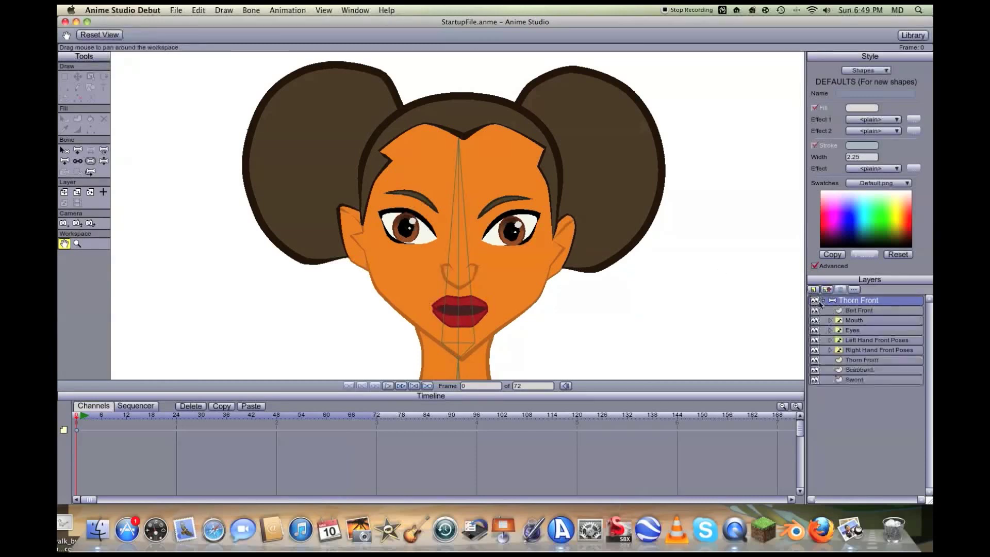
# Step: Switch the Eyes layer to Eyes Joy and finally to Eyes Squint
pyautogui.rightClick(859, 328)
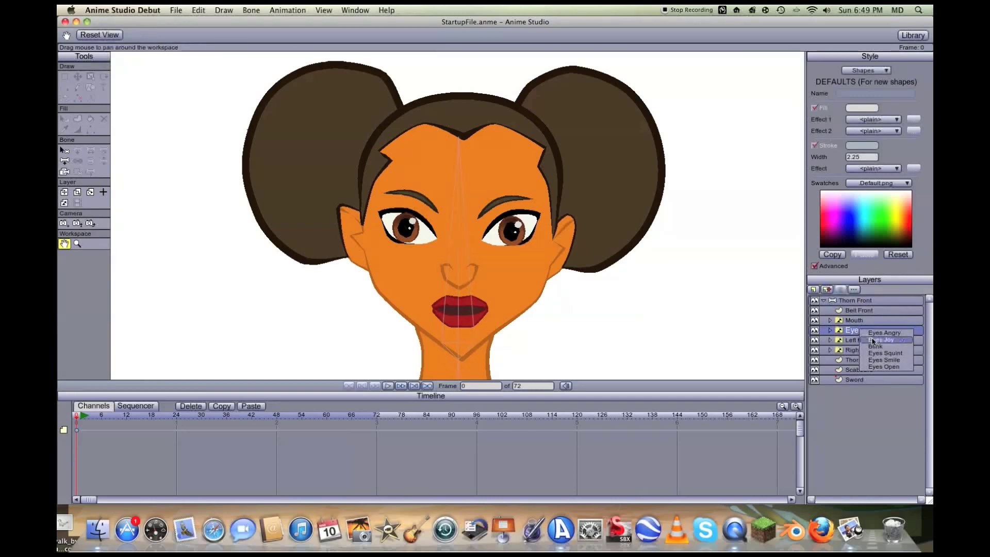
pyautogui.click(873, 340)
pyautogui.rightClick(878, 332)
pyautogui.click(889, 358)
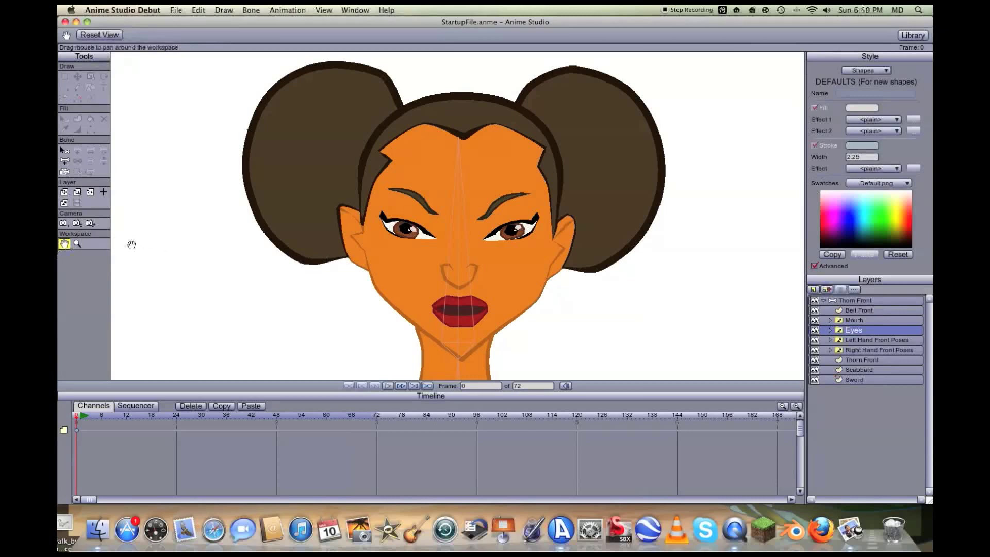
# Step: Expand the Eyes layer, examine its Eyes Open sublayer up close, and collapse the layer again
pyautogui.scroll(2, 387, 252)
pyautogui.click(831, 330)
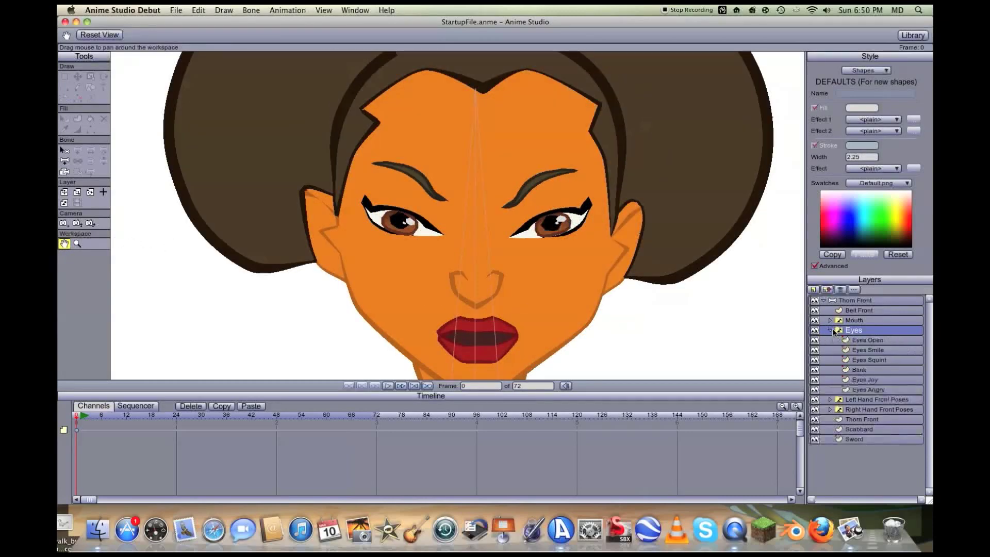
pyautogui.click(864, 341)
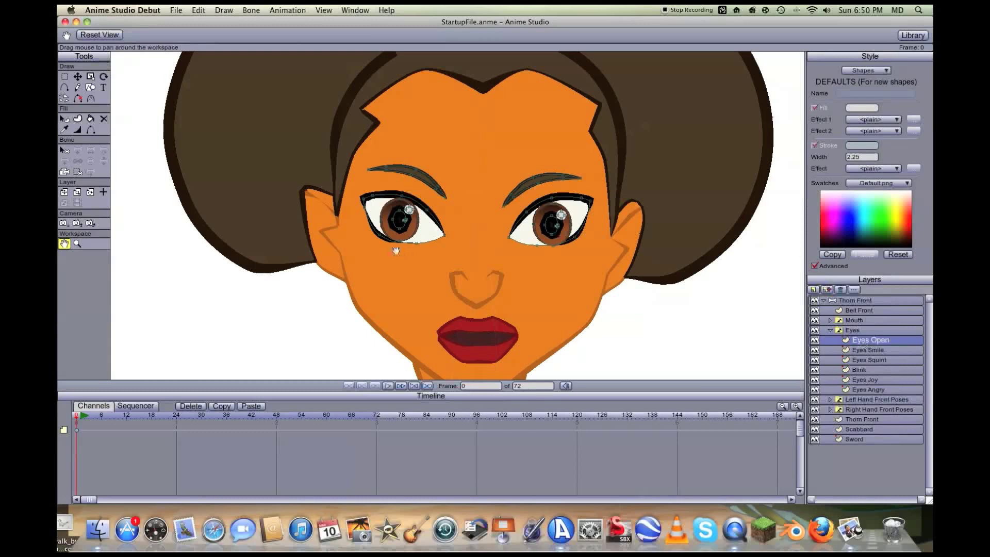
pyautogui.scroll(2, 396, 252)
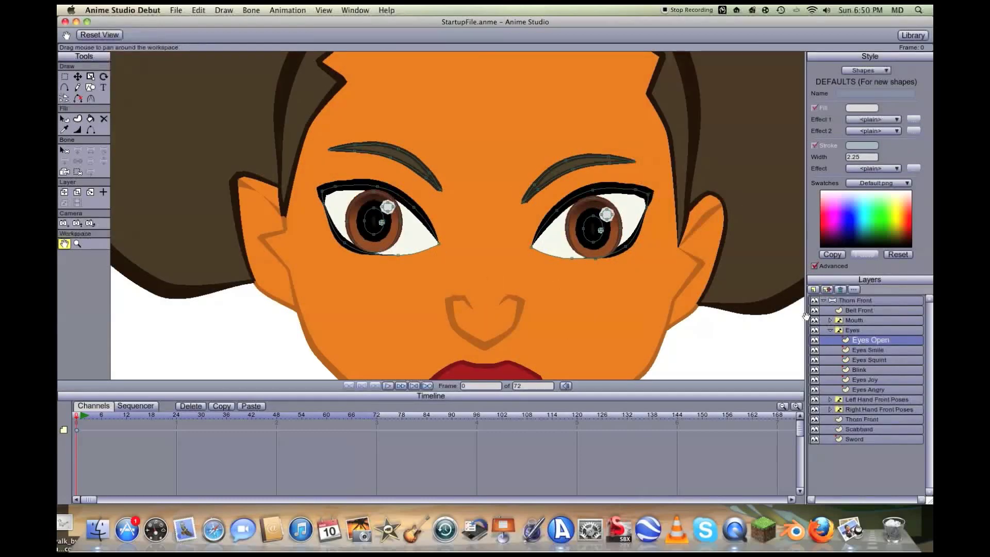
pyautogui.moveTo(399, 239); pyautogui.dragTo(367, 252)
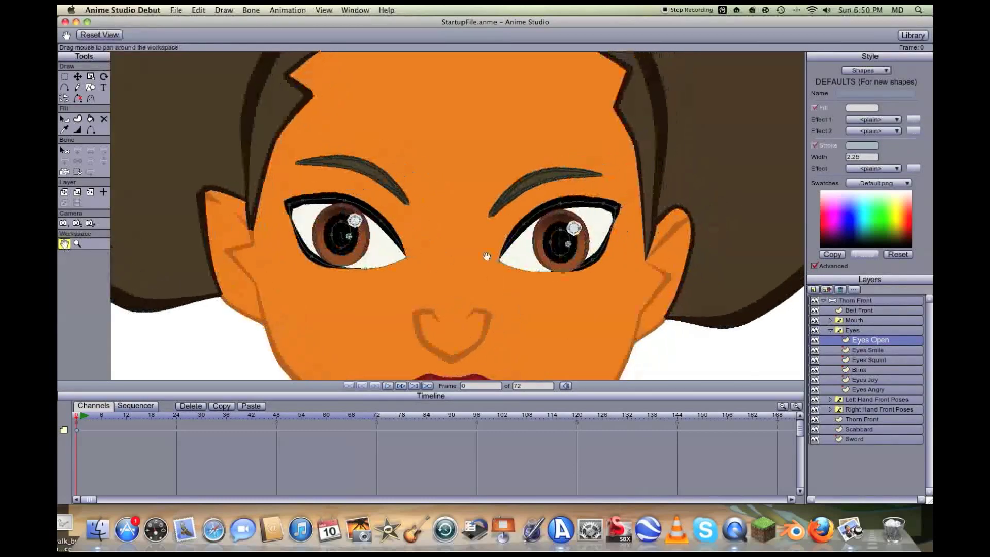
pyautogui.scroll(2, 486, 257)
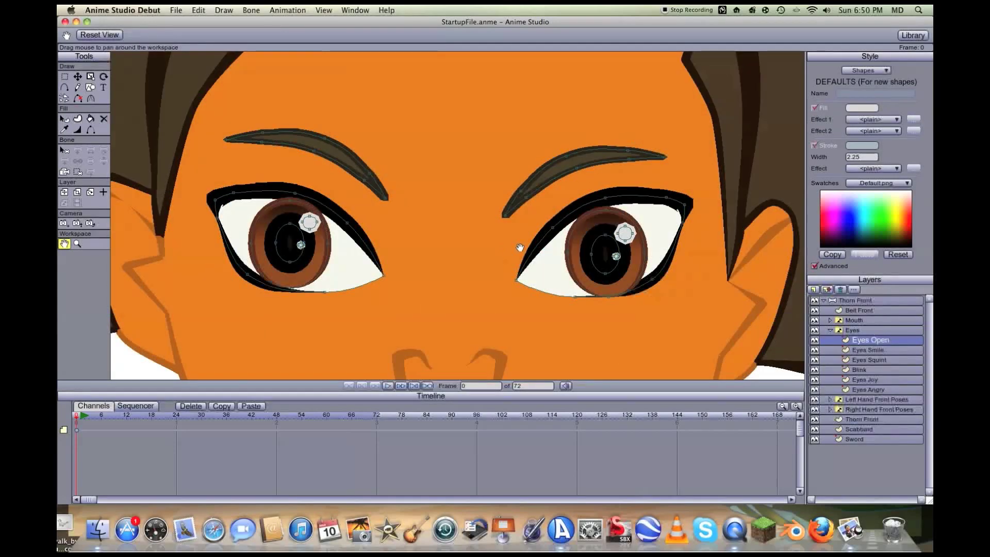
pyautogui.scroll(1, 519, 248)
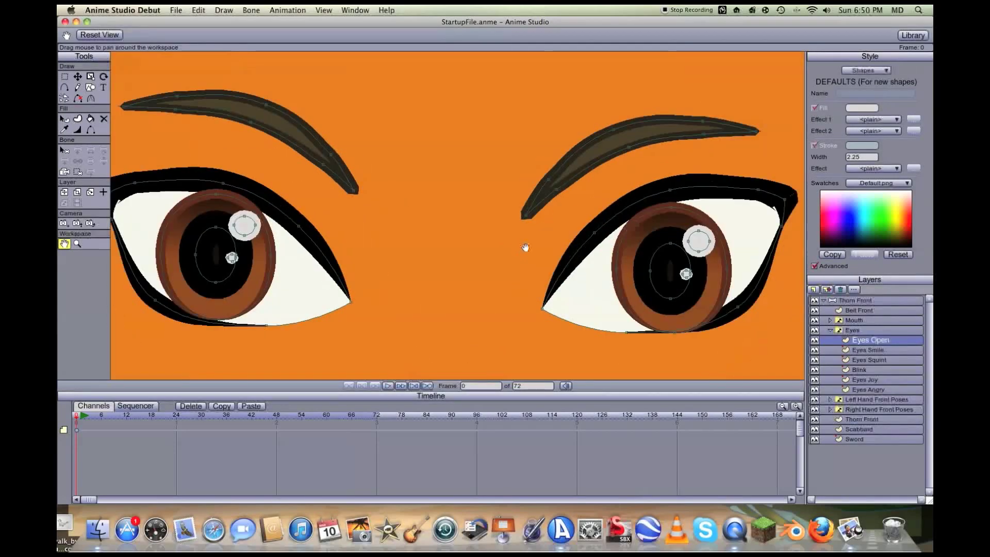
pyautogui.click(832, 331)
pyautogui.scroll(-3, 442, 270)
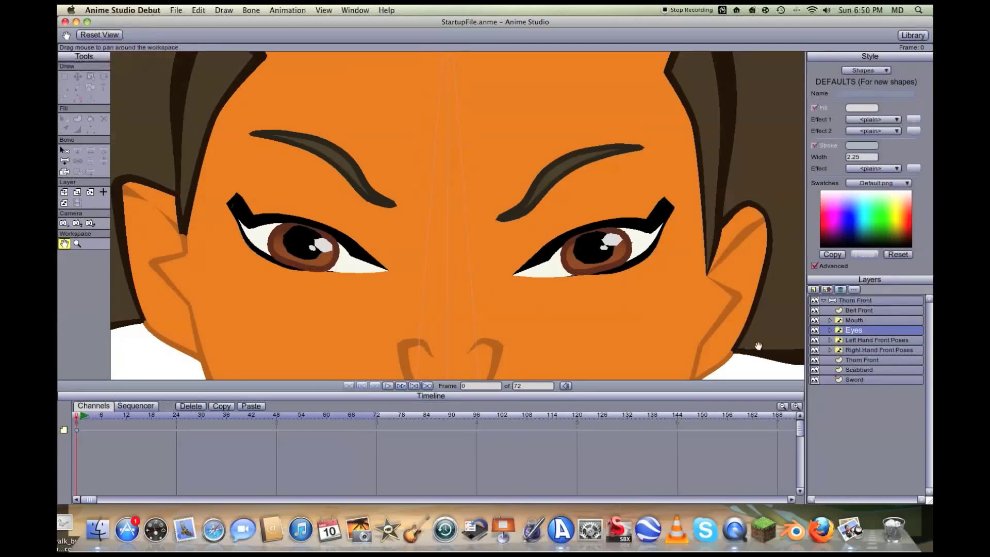
# Step: Review the switch settings of the Eyes layer, including the sub-layer interpolation option
pyautogui.doubleClick(869, 331)
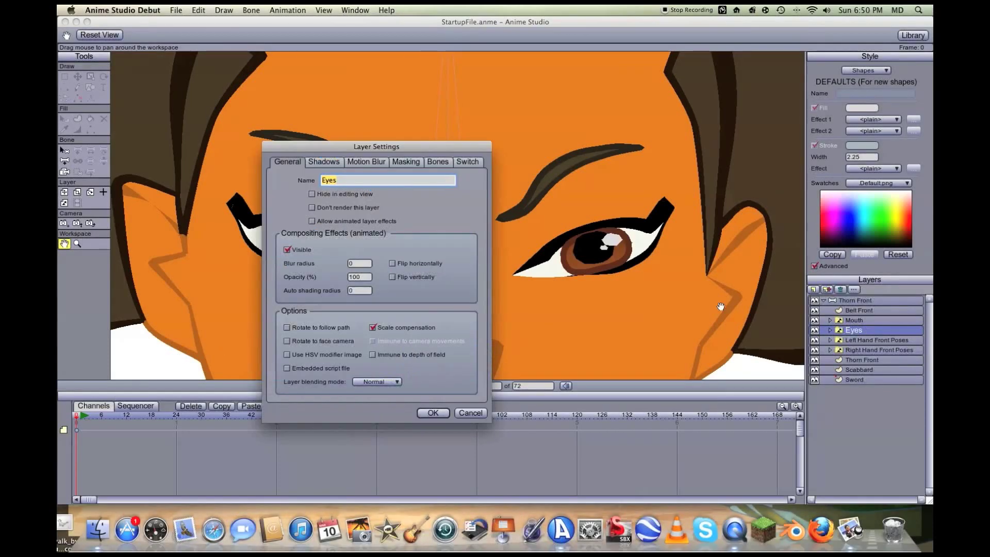
pyautogui.click(468, 161)
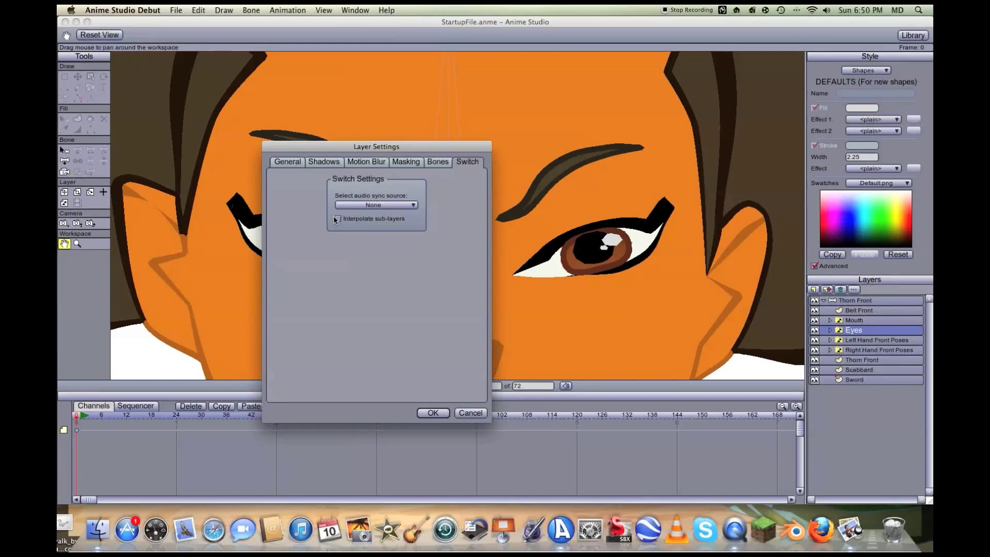
pyautogui.click(432, 413)
# Step: Switch the Eyes layer to Eyes Joy at frame 19 and scrub the timeline to preview the change
pyautogui.moveTo(111, 418); pyautogui.dragTo(156, 418)
pyautogui.rightClick(872, 331)
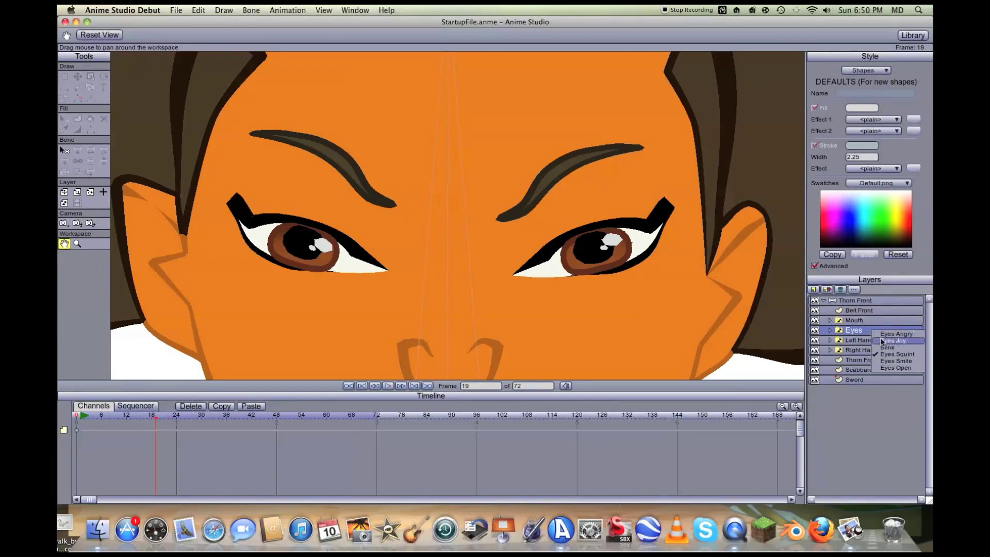
pyautogui.click(894, 341)
pyautogui.moveTo(153, 416); pyautogui.dragTo(187, 418)
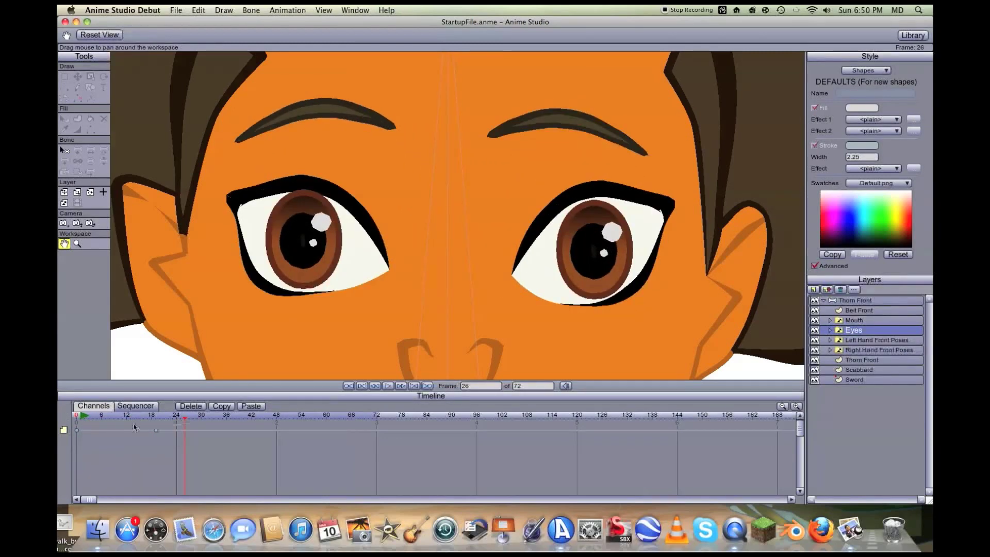
# Step: Delete the Eyes layer's keyframe at frame 19 and return to frame 1
pyautogui.click(191, 407)
pyautogui.moveTo(155, 416); pyautogui.dragTo(80, 417)
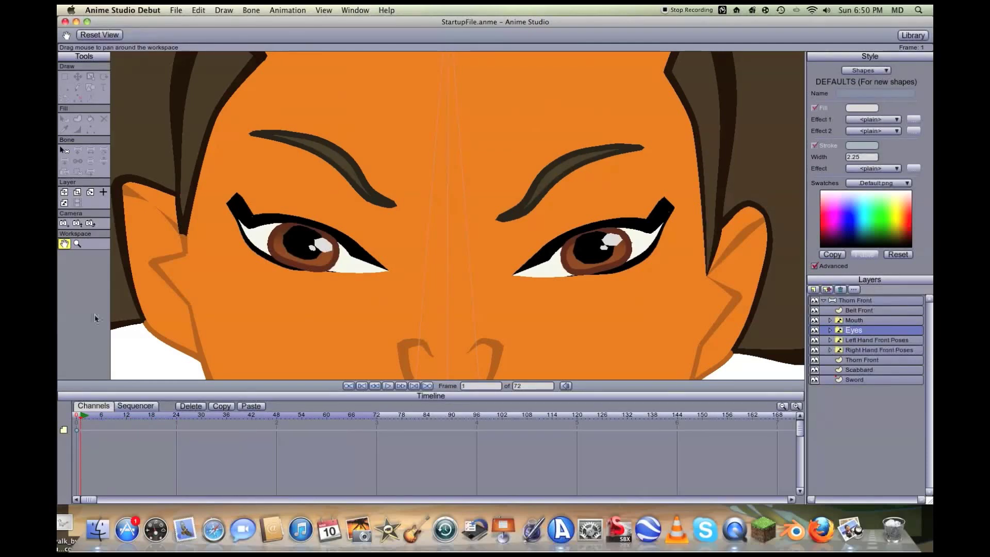
# Step: Review the switch settings of the Mouth layer
pyautogui.scroll(-5, 215, 285)
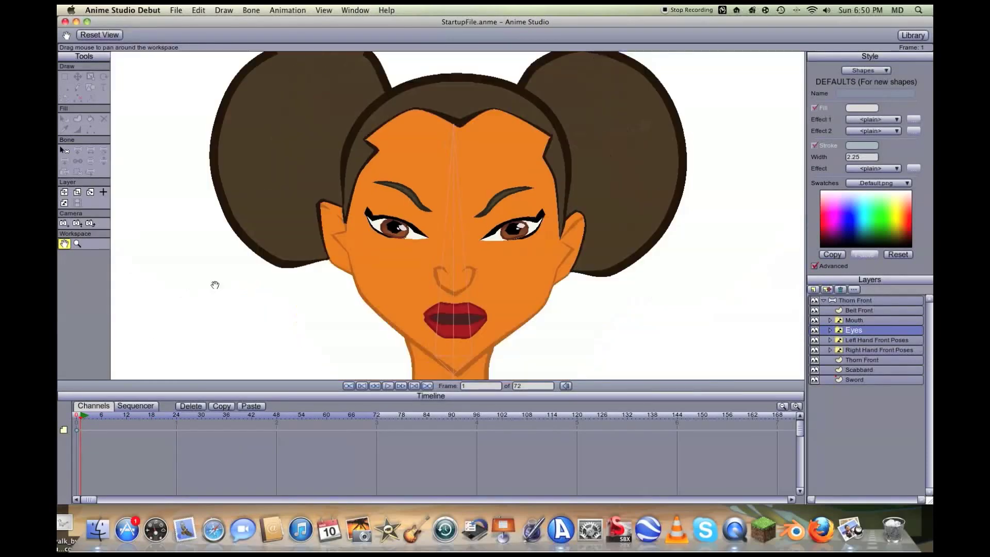
pyautogui.scroll(2, 215, 285)
pyautogui.scroll(-5, 348, 272)
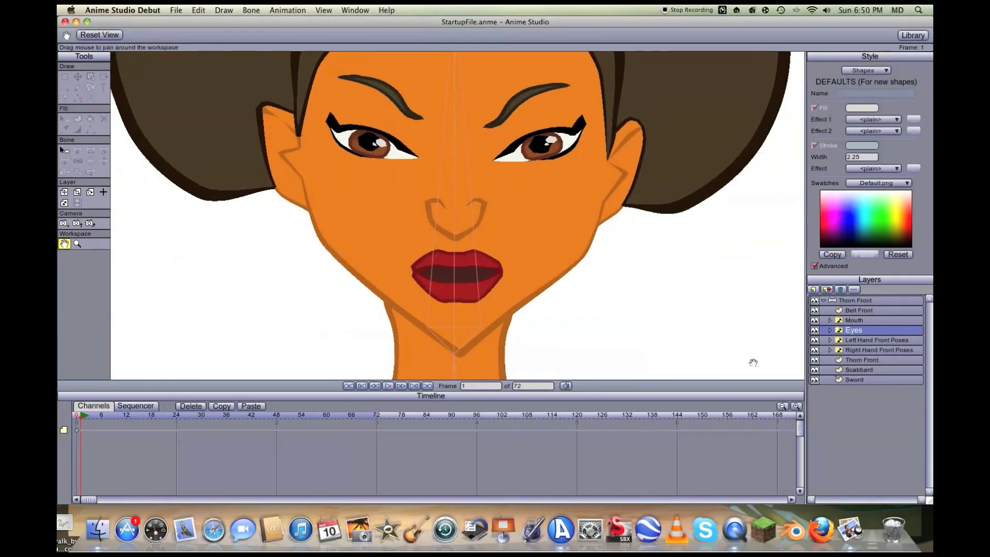
pyautogui.doubleClick(856, 320)
pyautogui.click(468, 162)
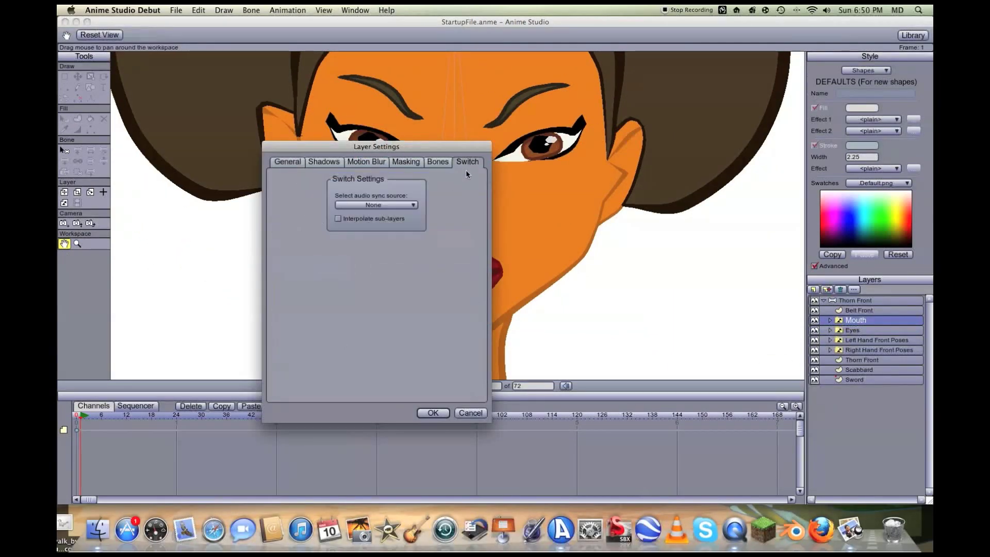
pyautogui.click(433, 413)
# Step: Switch the Mouth layer to the E shape at frame 21 and scrub the timeline to preview it
pyautogui.click(165, 417)
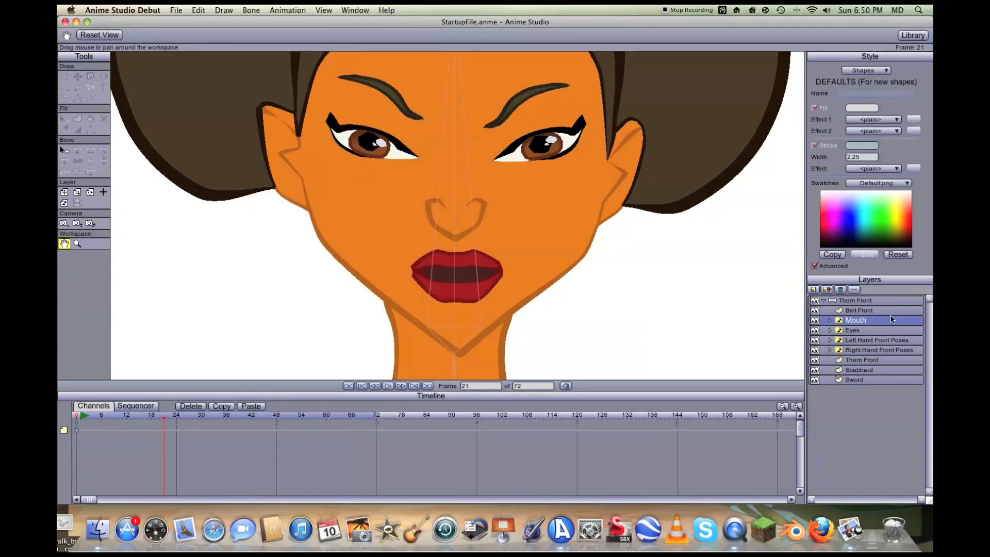
pyautogui.rightClick(859, 320)
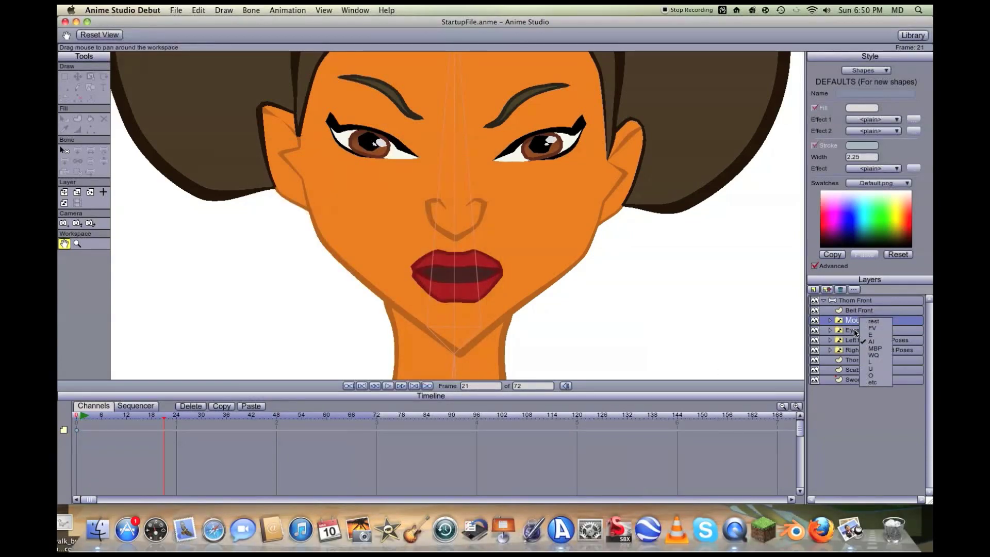
pyautogui.click(872, 336)
pyautogui.click(130, 417)
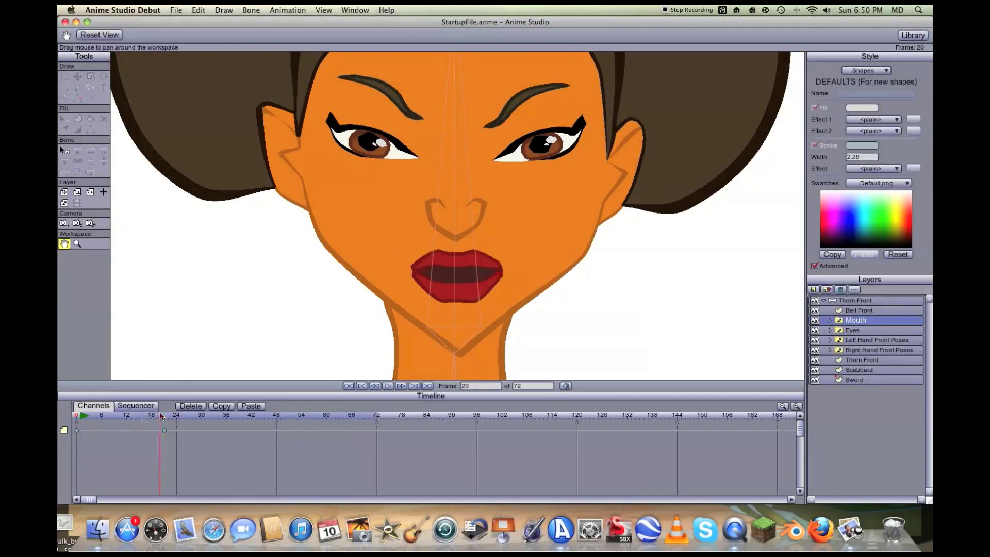
# Step: Switch the Mouth layer to the MBP shape at frame 28 and scrub across the mouth changes
pyautogui.click(193, 417)
pyautogui.rightClick(857, 319)
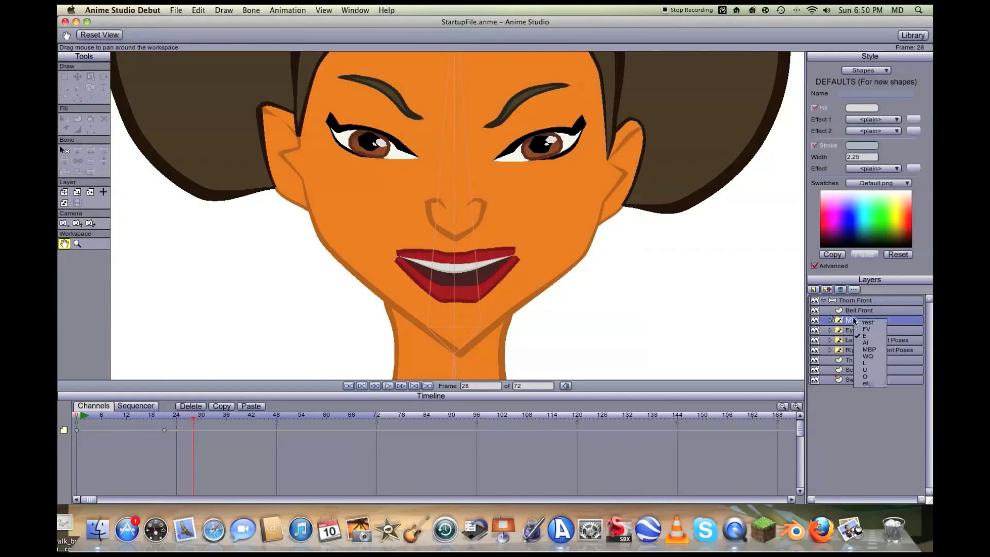
pyautogui.click(870, 350)
pyautogui.click(189, 417)
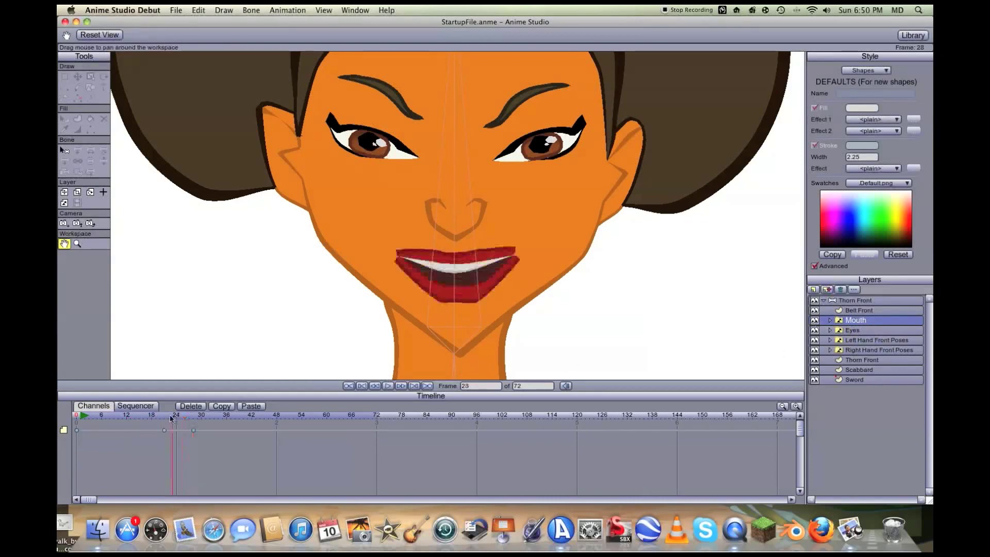
pyautogui.moveTo(206, 420); pyautogui.dragTo(231, 421)
# Step: Delete the Mouth layer's keyframes at frames 21 and 28
pyautogui.moveTo(151, 422); pyautogui.dragTo(219, 444)
pyautogui.click(194, 407)
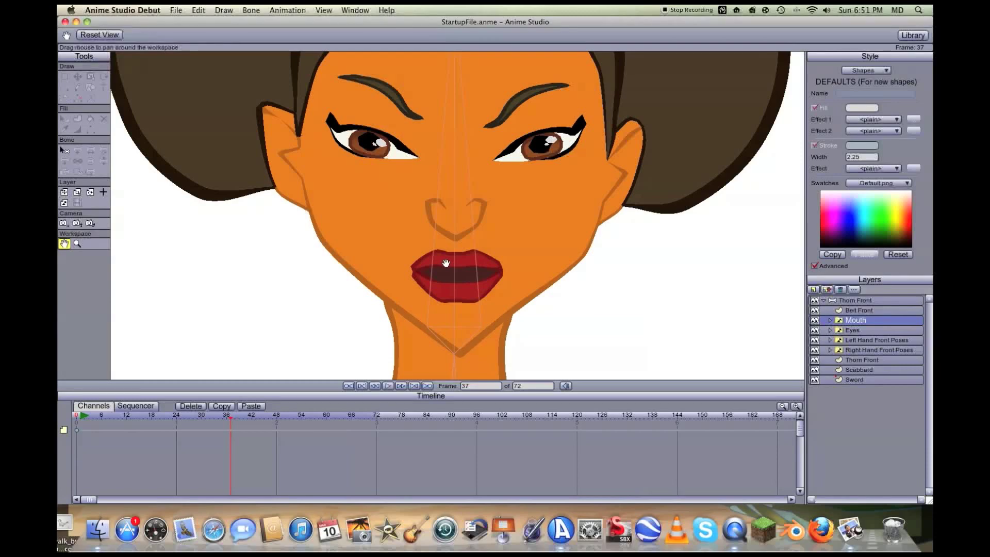
# Step: Examine the character's body, scrub and briefly play the timeline, and return to frame 0
pyautogui.scroll(-3, 397, 236)
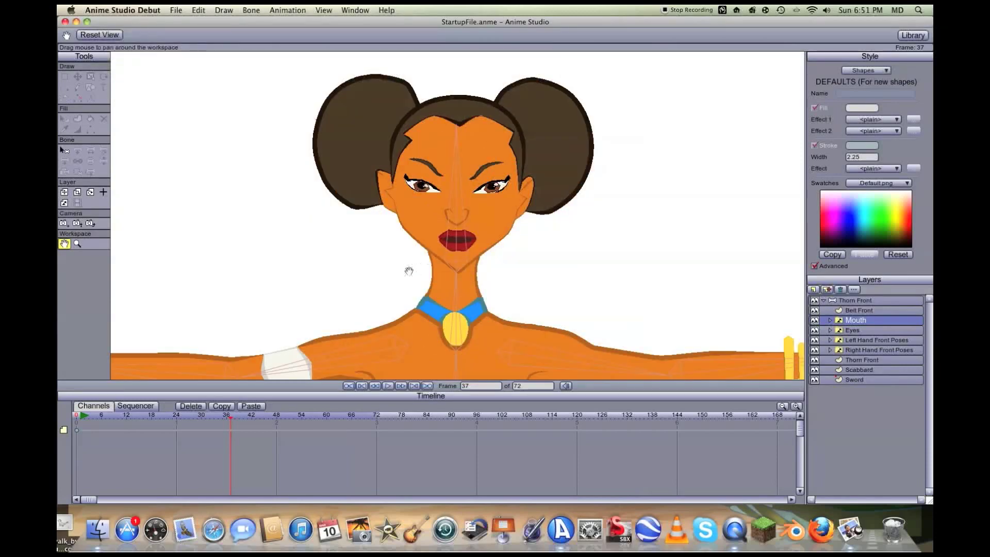
pyautogui.moveTo(413, 267); pyautogui.dragTo(411, 219)
pyautogui.scroll(-3, 407, 218)
pyautogui.moveTo(466, 294); pyautogui.dragTo(441, 202)
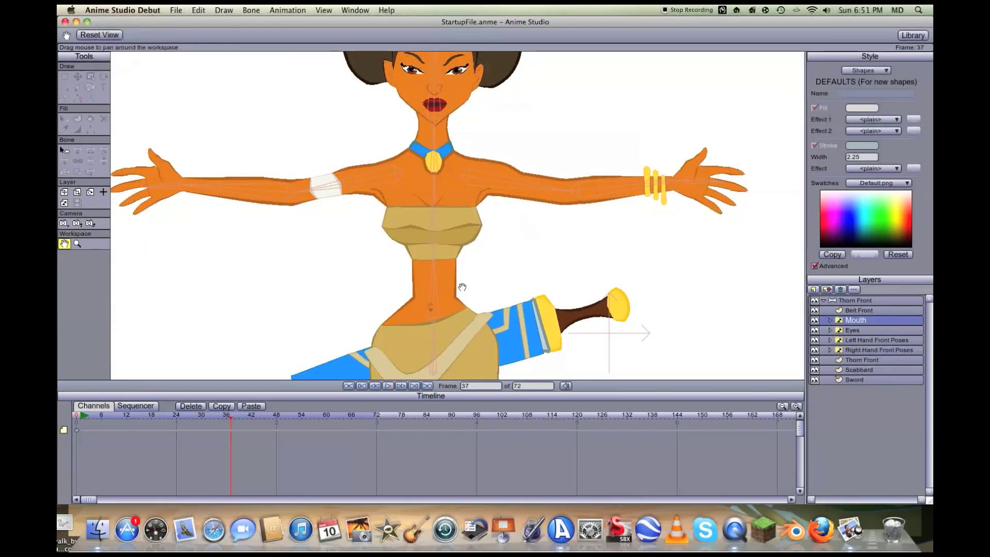
pyautogui.moveTo(396, 215); pyautogui.dragTo(406, 278)
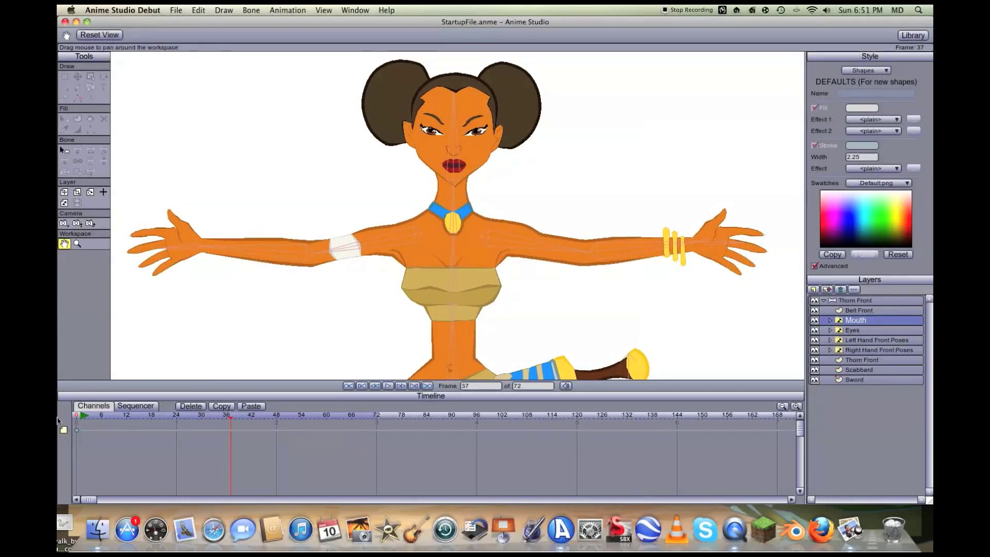
pyautogui.moveTo(124, 421)
pyautogui.mouseDown()
pyautogui.moveTo(78, 419)
pyautogui.moveTo(347, 419)
pyautogui.moveTo(226, 420)
pyautogui.mouseUp()
pyautogui.press('super+shift+Left')
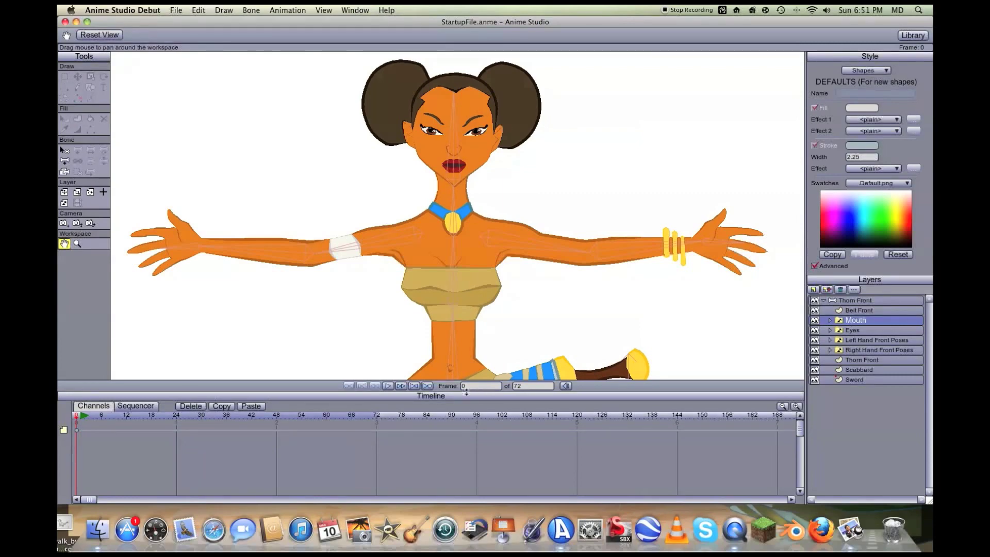
pyautogui.doubleClick(536, 386)
pyautogui.click(388, 386)
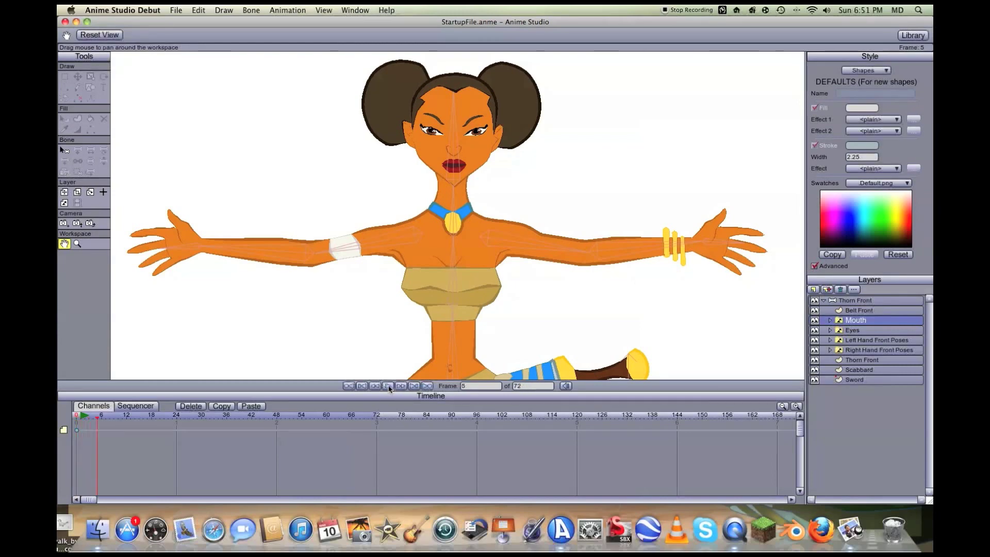
pyautogui.moveTo(104, 424); pyautogui.dragTo(76, 419)
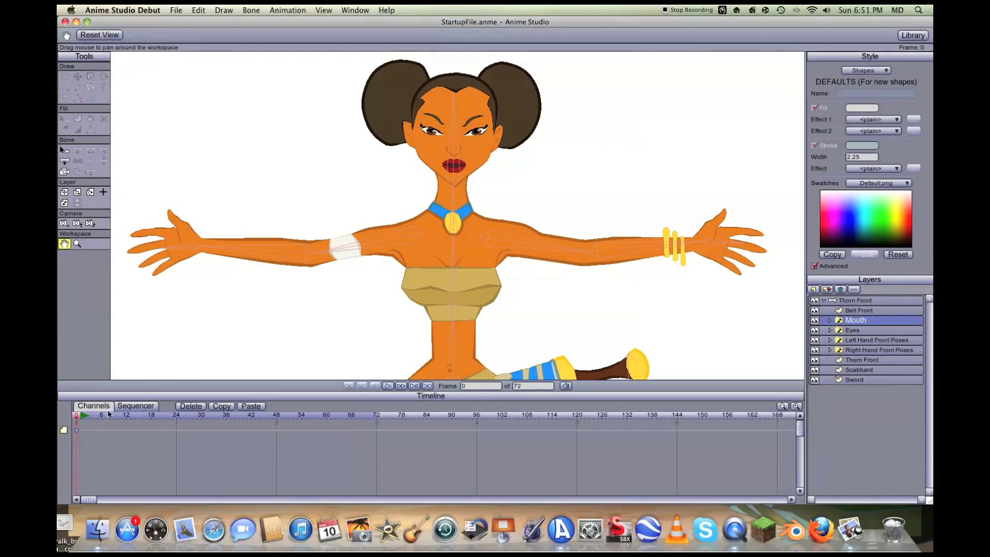
# Step: View the layers in the timeline's Sequencer, return to Channels at frame 0, and bring the whole camera frame into view
pyautogui.click(137, 410)
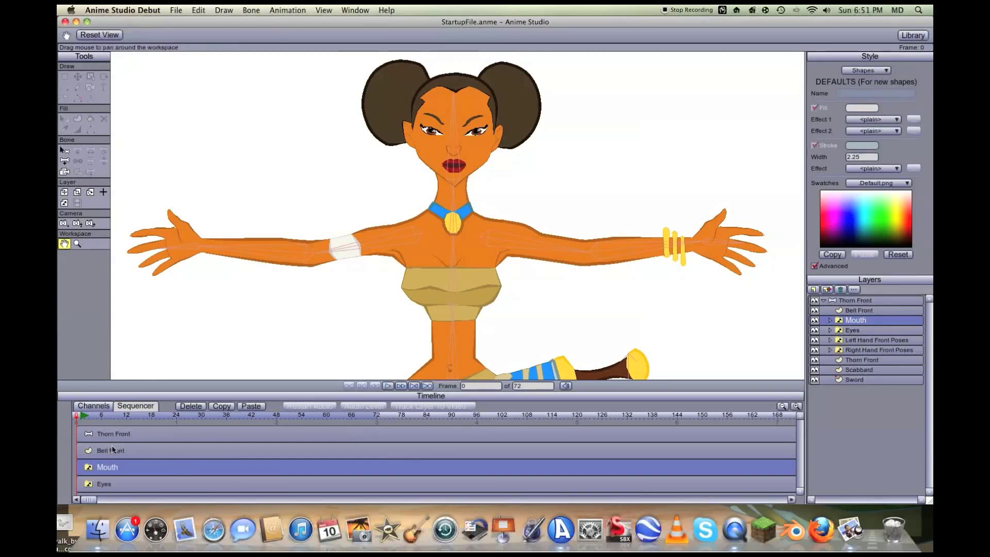
pyautogui.click(101, 407)
pyautogui.moveTo(101, 419); pyautogui.dragTo(73, 421)
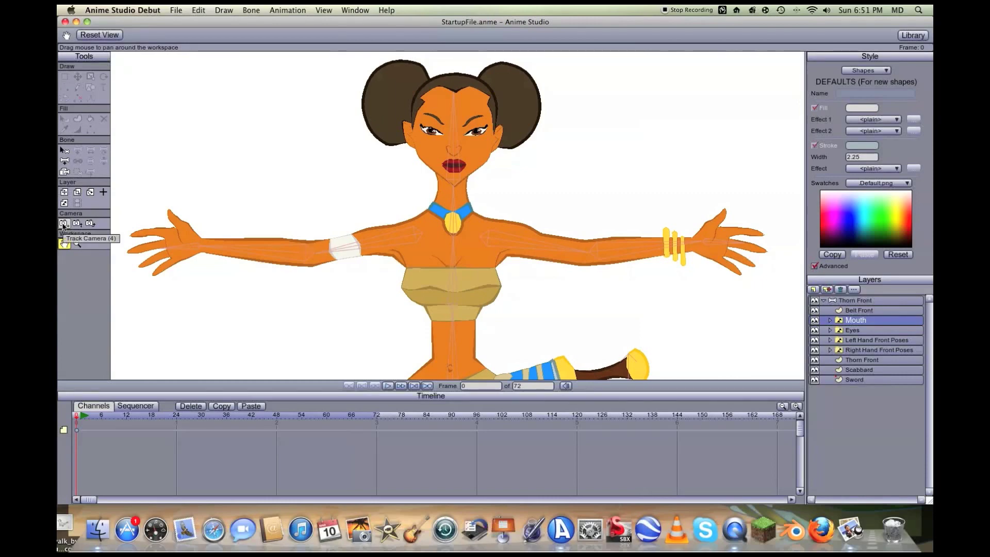
pyautogui.scroll(-6, 434, 264)
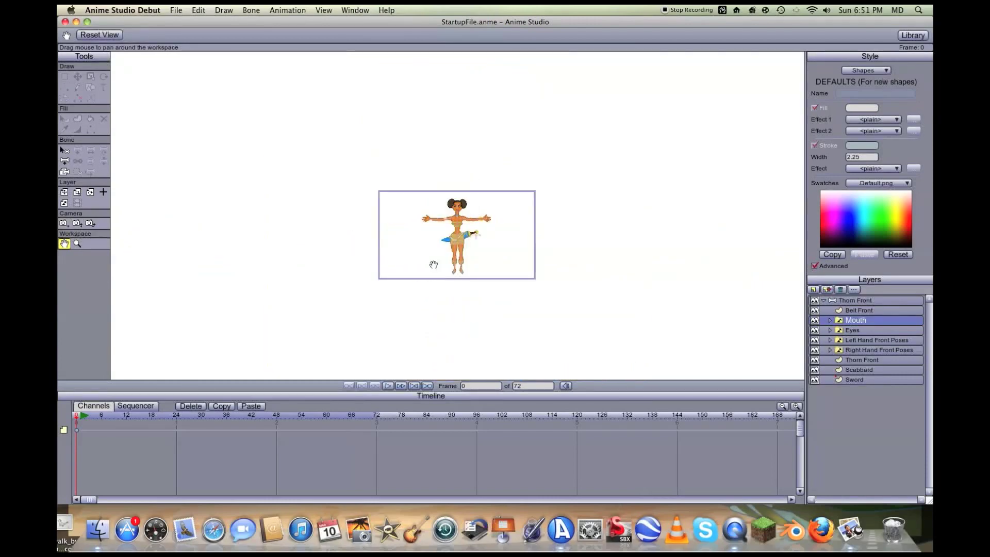
# Step: Track the camera slightly, zoom it in on the character, and roll it to 1.264 degrees at frame 0
pyautogui.press('4')
pyautogui.moveTo(495, 242); pyautogui.dragTo(518, 240)
pyautogui.press('5')
pyautogui.press('6')
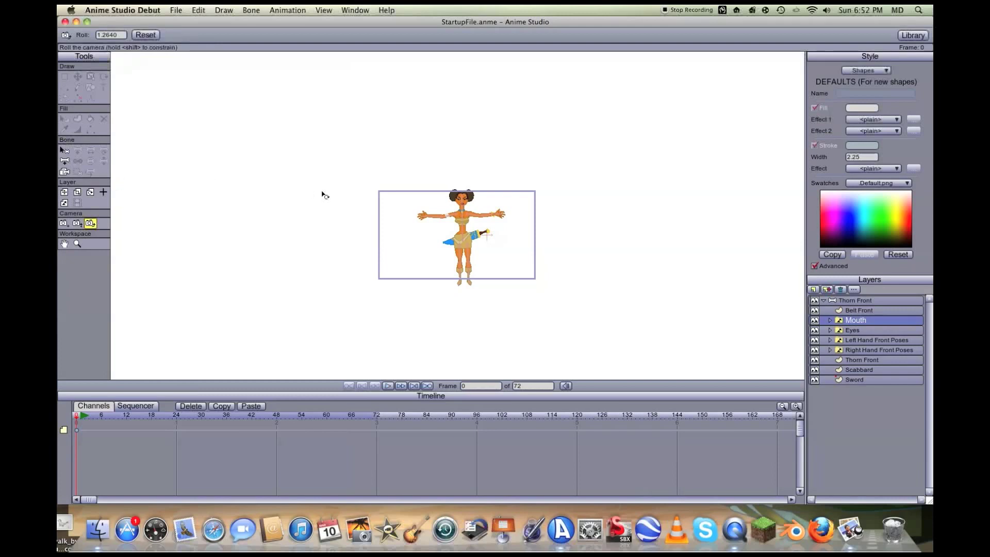
# Step: Examine the full character enlarged and centred in the workspace, and dismiss the news notification
pyautogui.scroll(3, 411, 233)
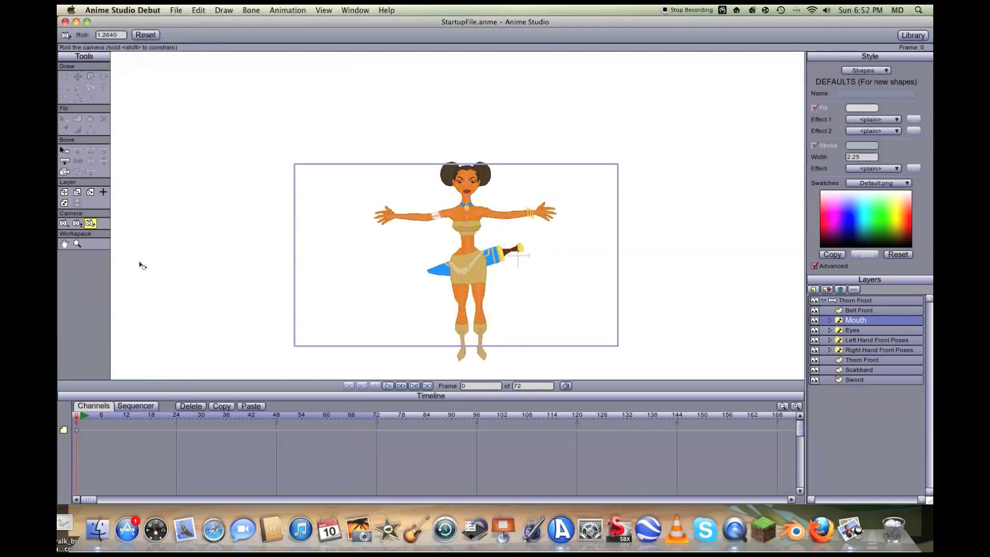
pyautogui.click(65, 245)
pyautogui.moveTo(423, 308); pyautogui.dragTo(413, 286)
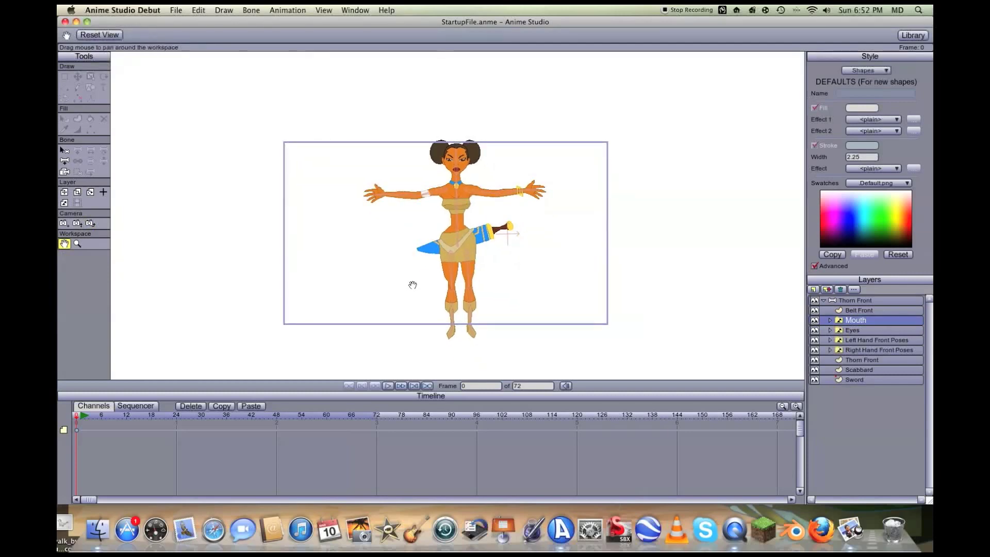
pyautogui.scroll(2, 412, 285)
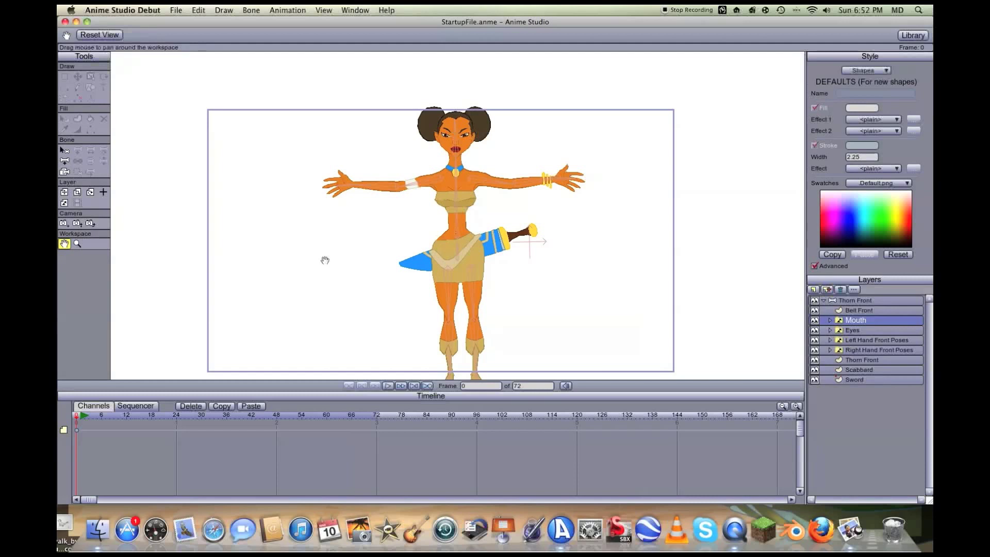
pyautogui.moveTo(336, 273); pyautogui.dragTo(339, 243)
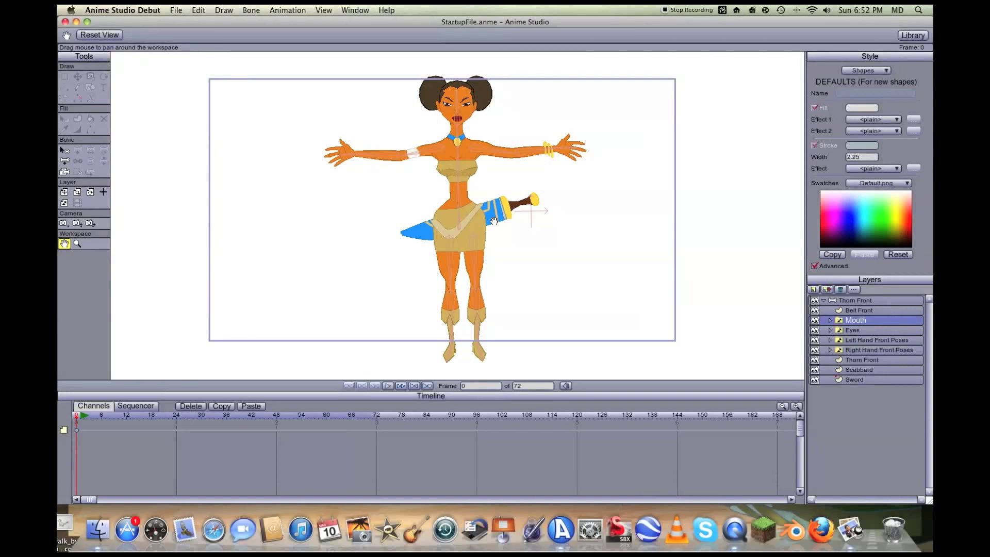
pyautogui.moveTo(477, 244); pyautogui.dragTo(471, 248)
pyautogui.scroll(-3, 472, 247)
pyautogui.scroll(2, 471, 247)
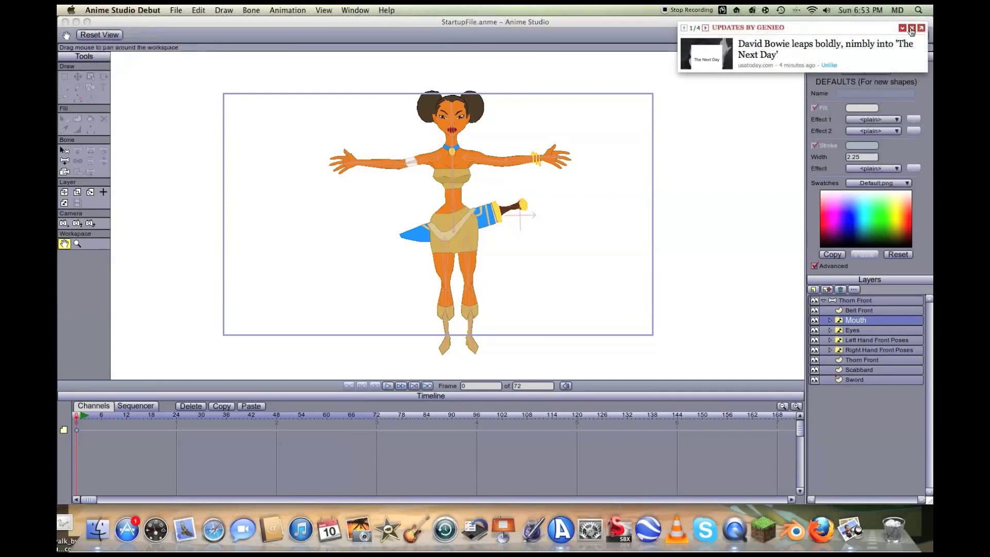
pyautogui.click(912, 28)
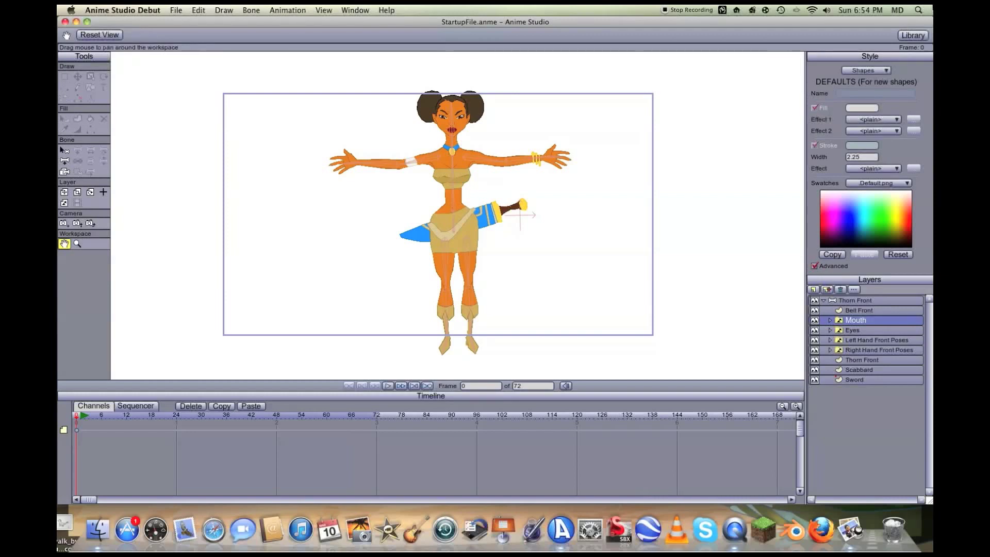
pyautogui.click(666, 9)
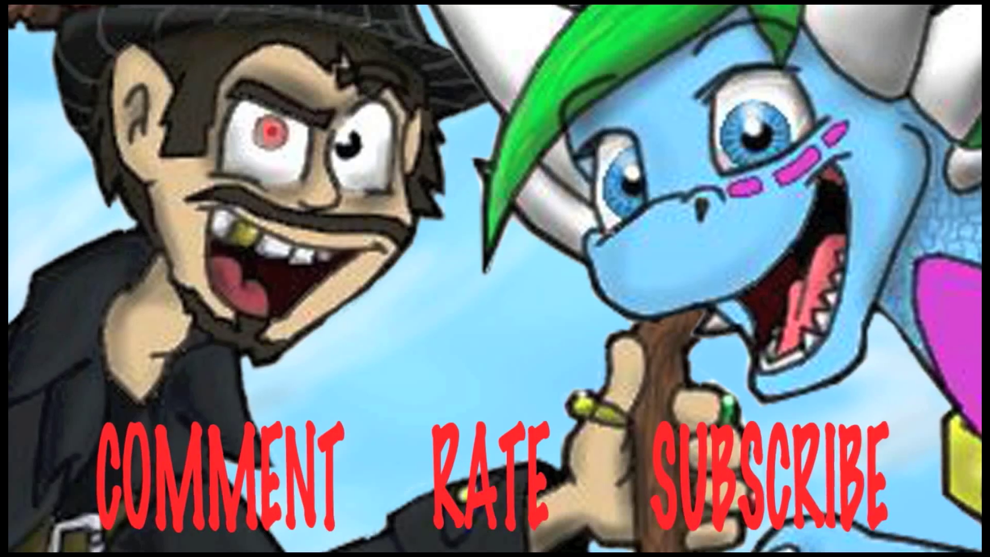